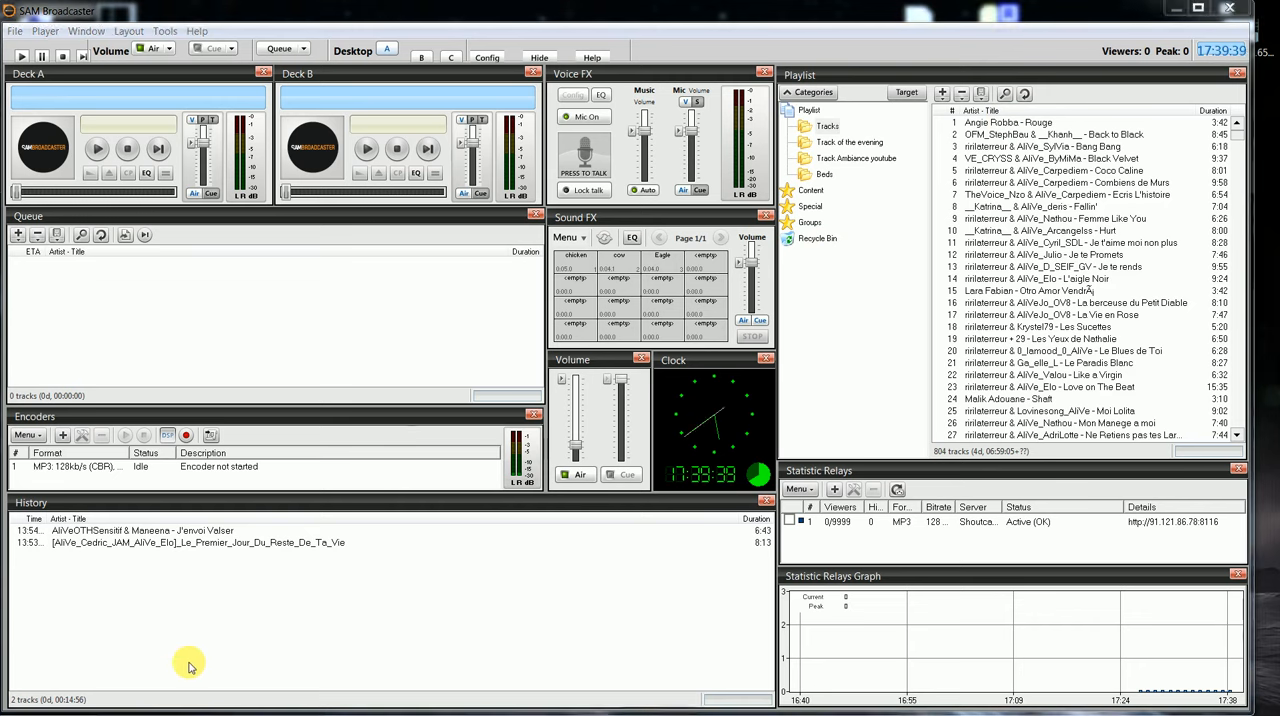
# Step: Switch to Firefox and follow the copied link past the advert and sign-up prompt to the Dropbox page of Virtual Audio Cable 4.10.rar
pyautogui.press('super')
pyautogui.click(158, 703)
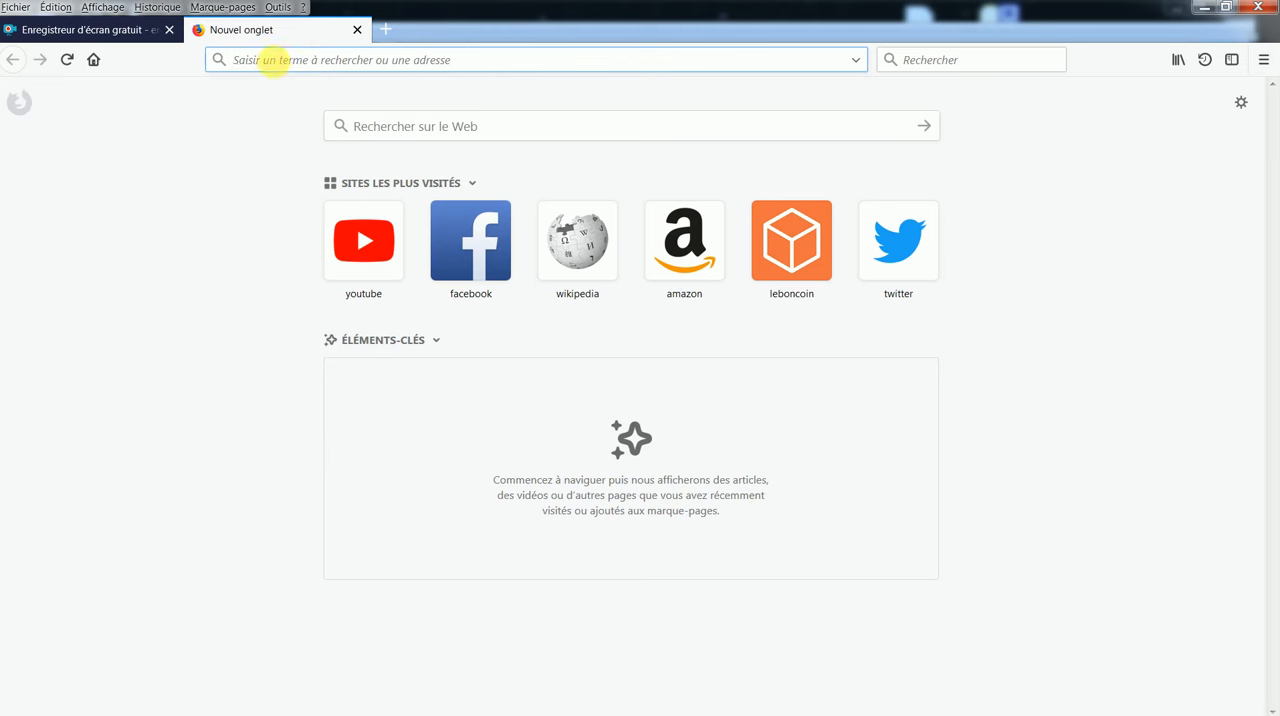
pyautogui.rightClick(274, 67)
pyautogui.click(728, 132)
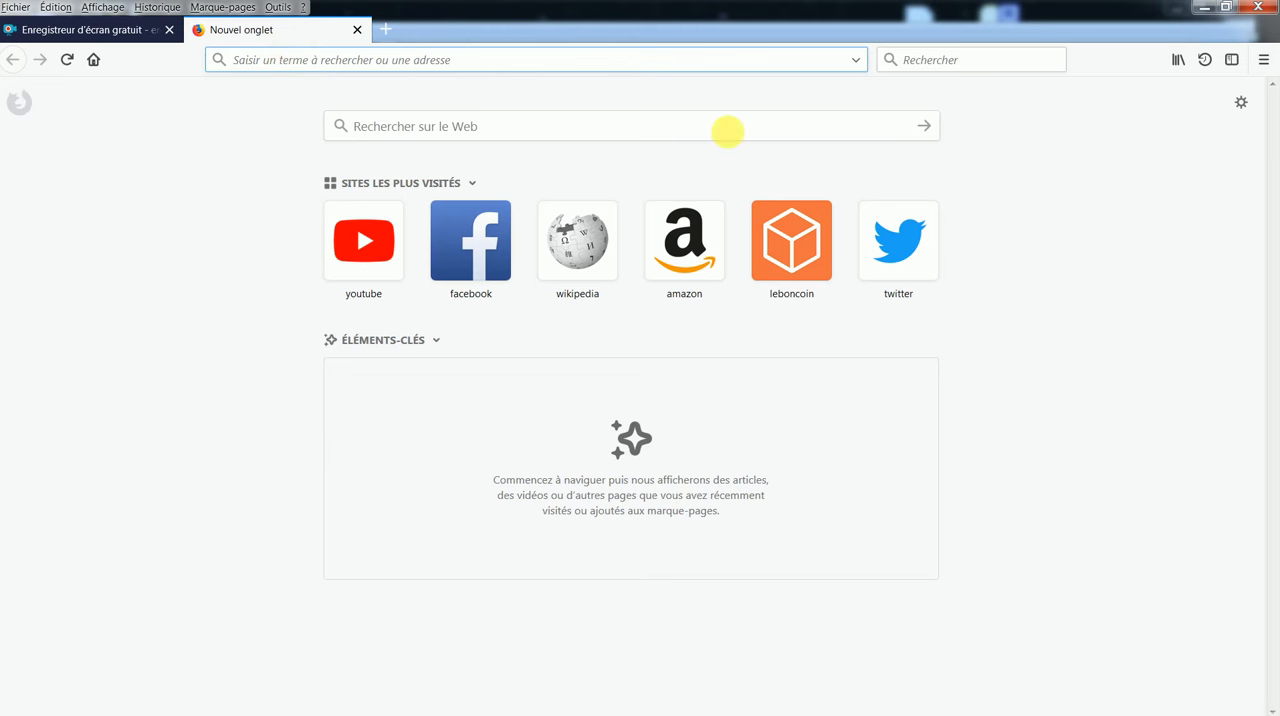
pyautogui.click(856, 60)
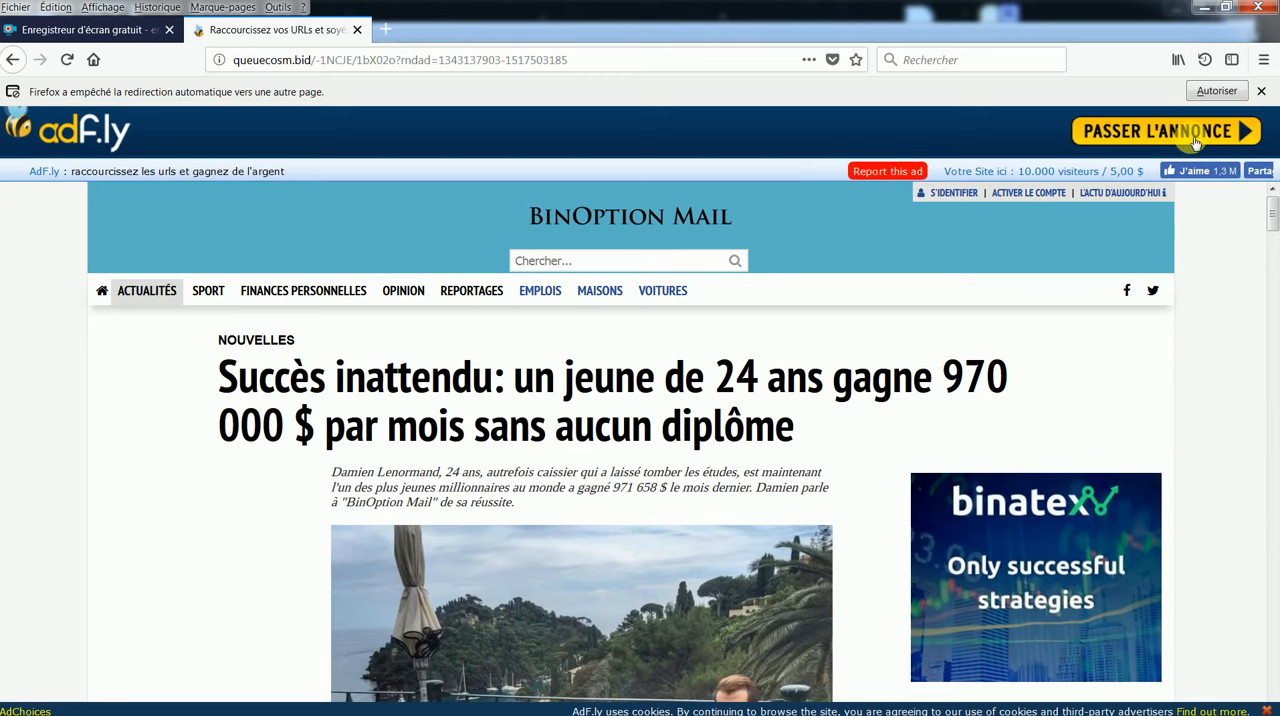
pyautogui.click(967, 569)
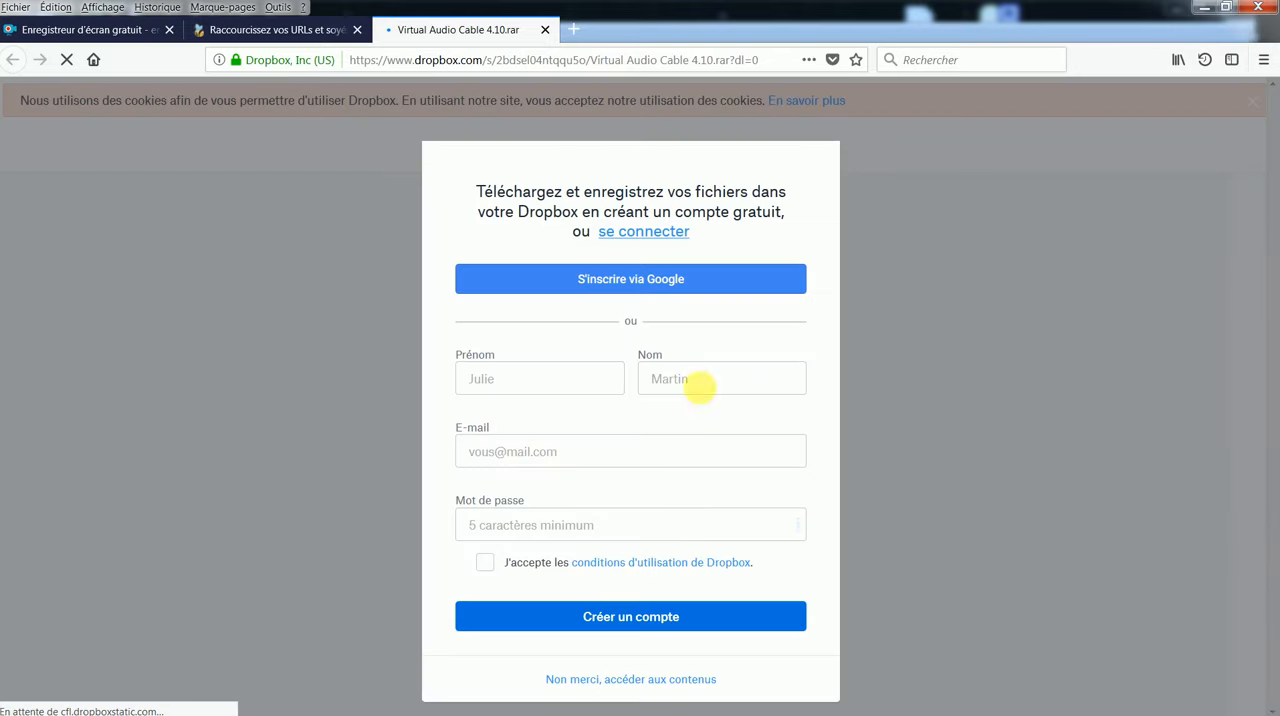
pyautogui.click(598, 680)
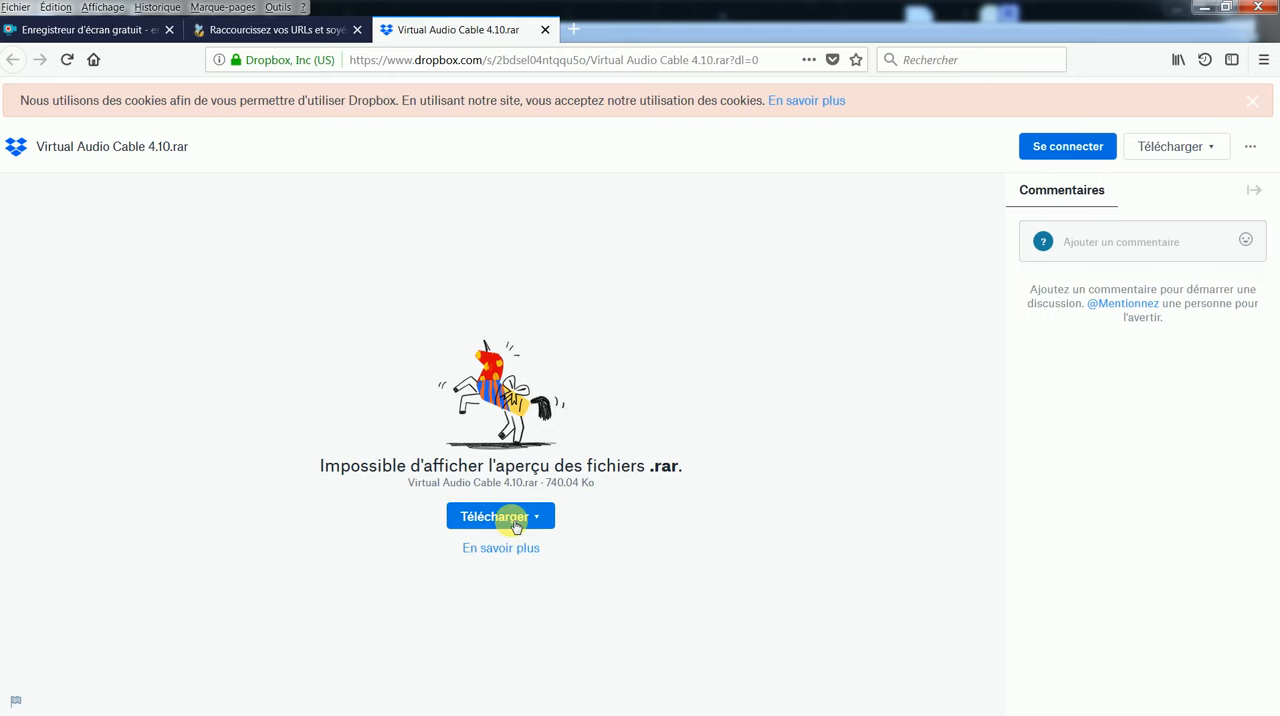
# Step: Clear the browser and SAM Broadcaster windows off the desktop and move the Virtual Audio Cable 4.10.rar archive to its middle
pyautogui.click(1209, 9)
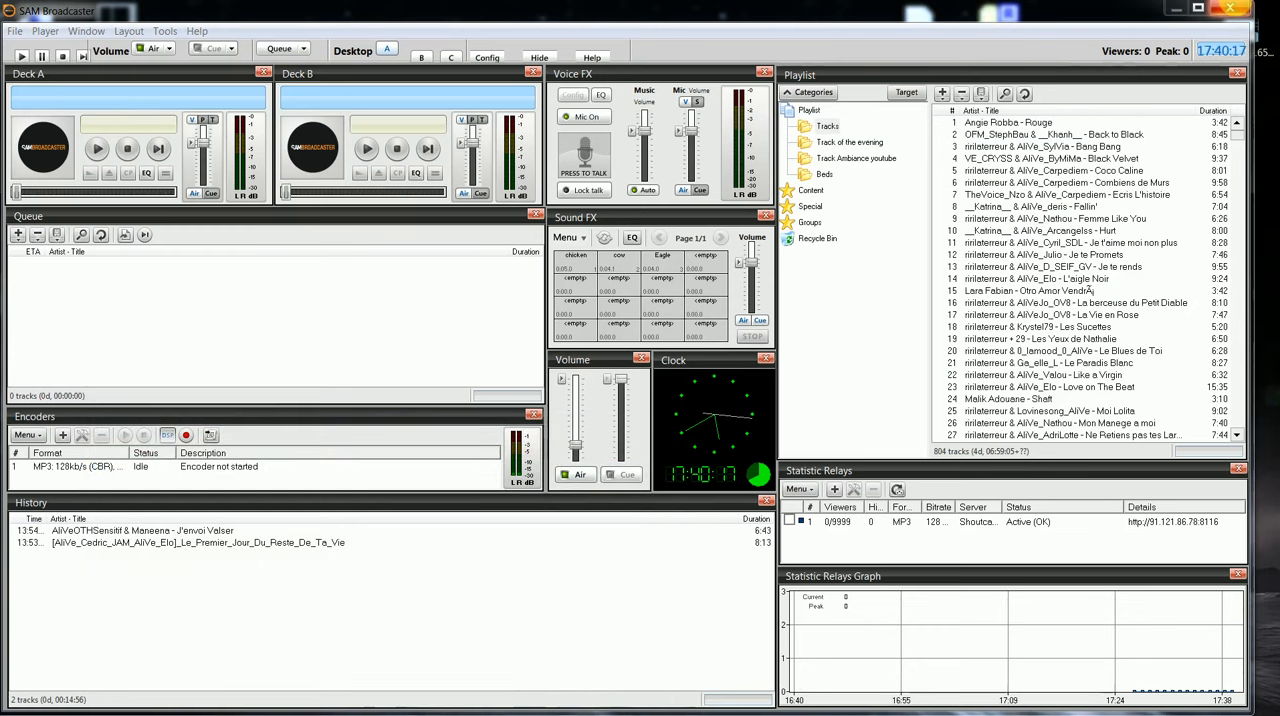
pyautogui.click(1236, 8)
pyautogui.moveTo(1026, 37); pyautogui.dragTo(683, 276)
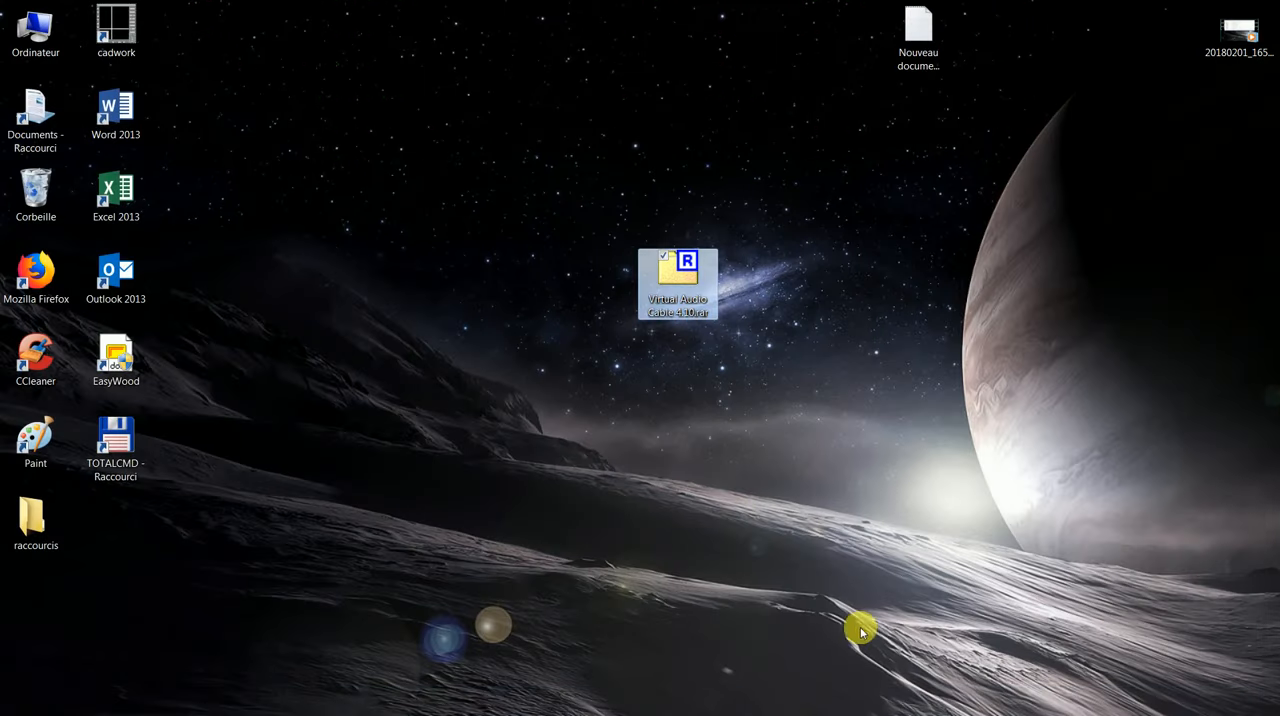
# Step: Extract Virtual Audio Cable 4.10.rar directly onto the desktop with 7-Zip
pyautogui.rightClick(681, 277)
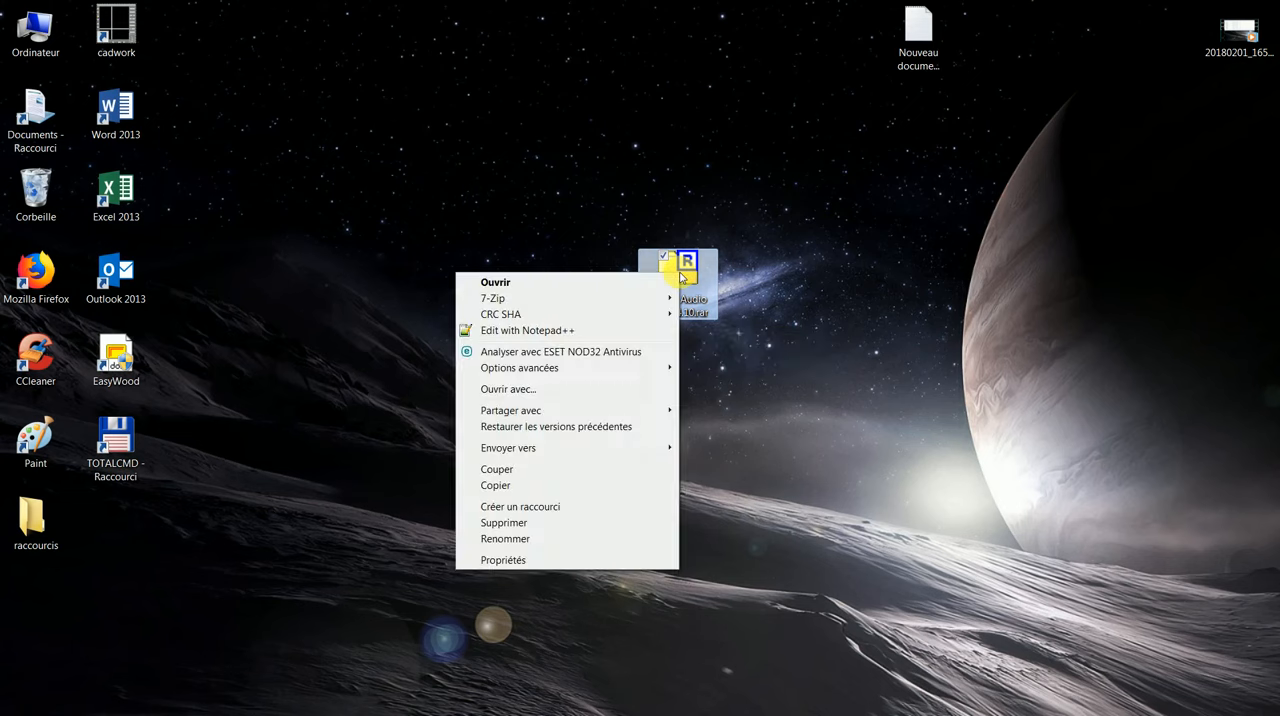
pyautogui.moveTo(631, 302)
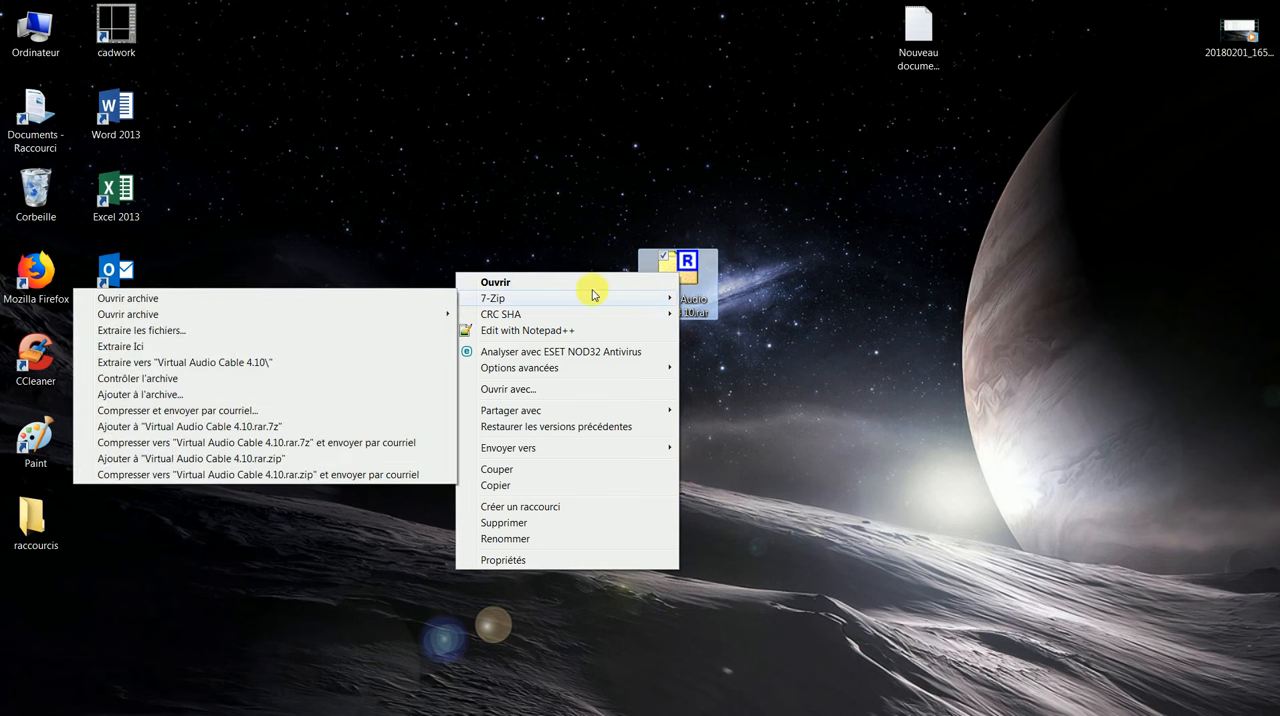
pyautogui.moveTo(490, 315)
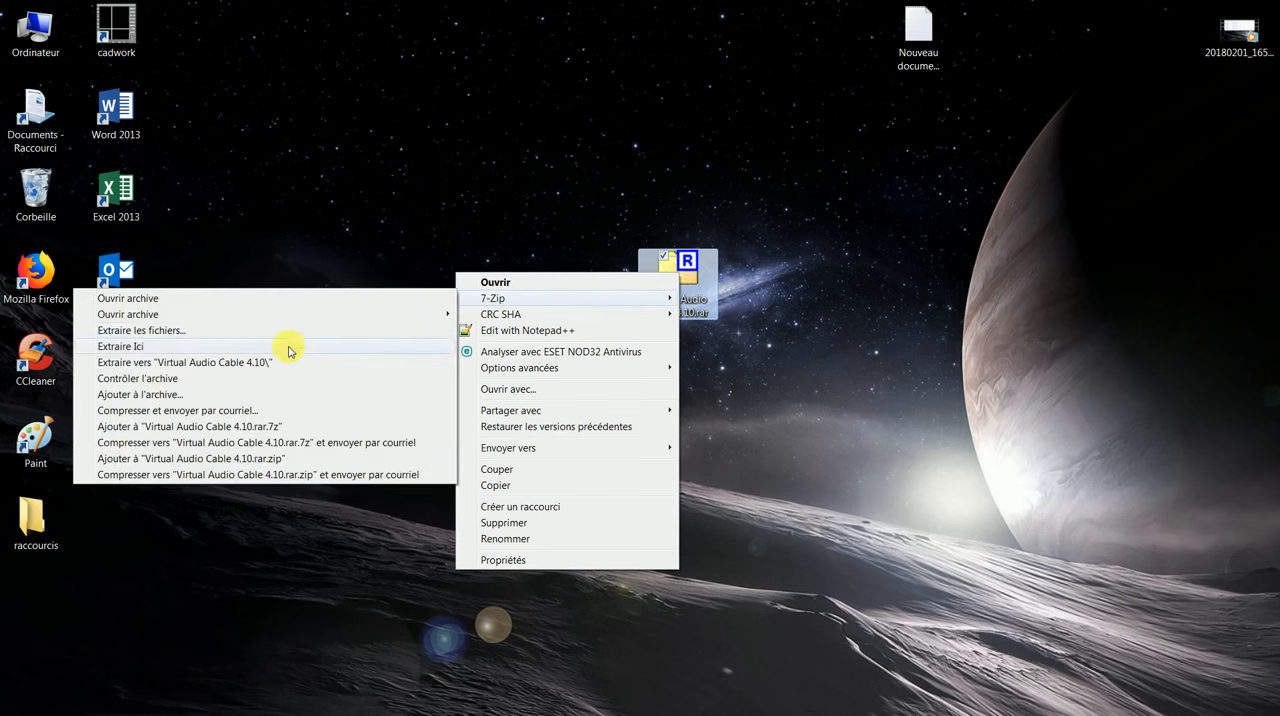
pyautogui.click(289, 348)
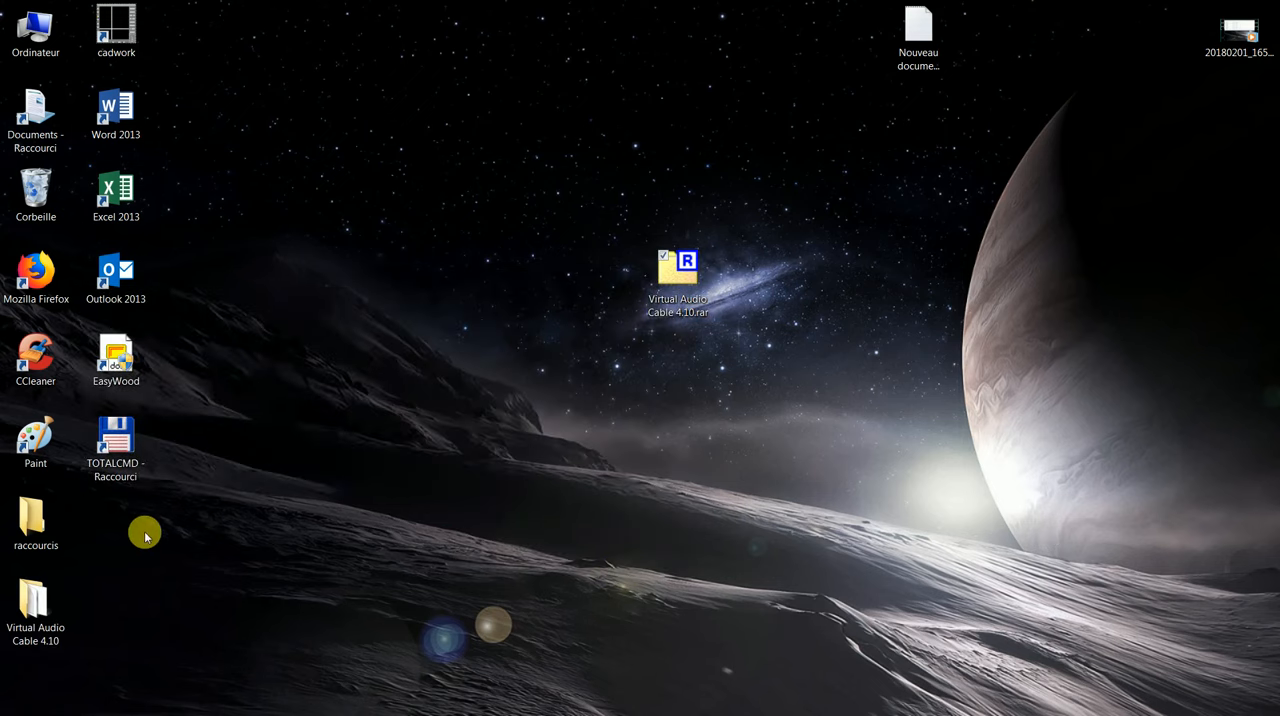
# Step: Move the extracted Virtual Audio Cable 4.10 folder near the archive on the desktop and open it
pyautogui.moveTo(31, 606); pyautogui.dragTo(515, 216)
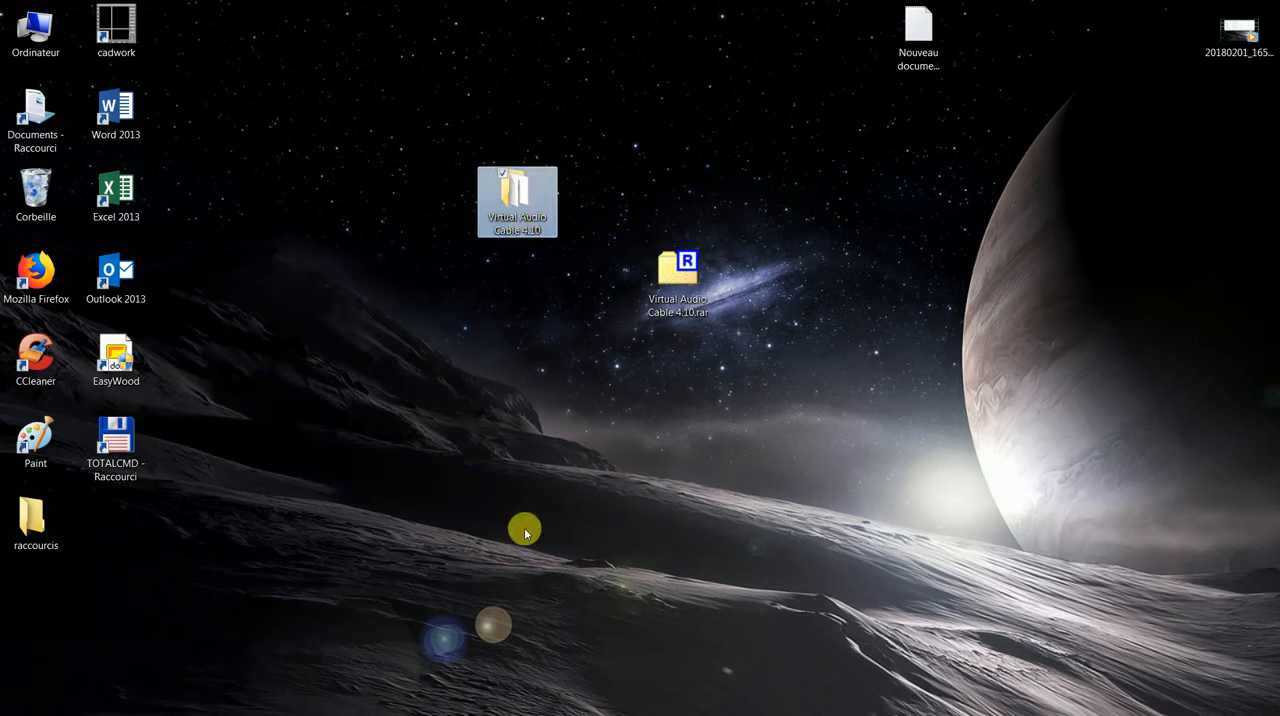
pyautogui.doubleClick(512, 195)
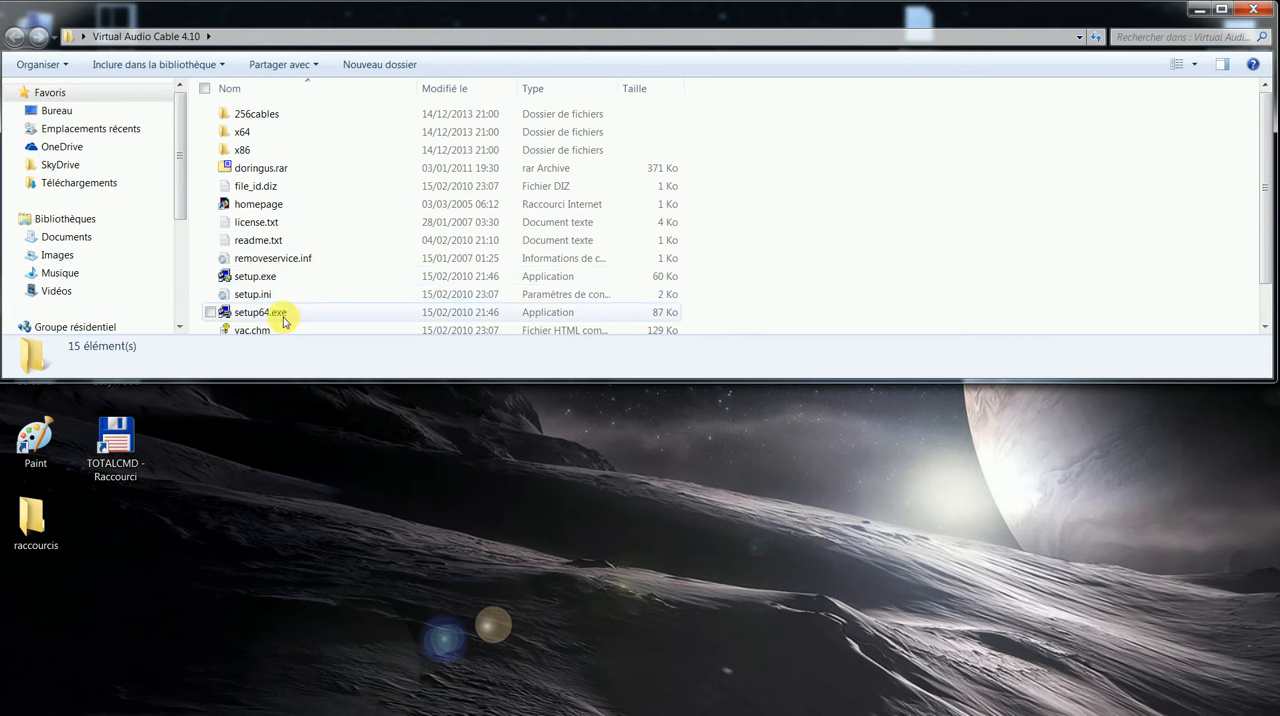
pyautogui.moveTo(246, 322)
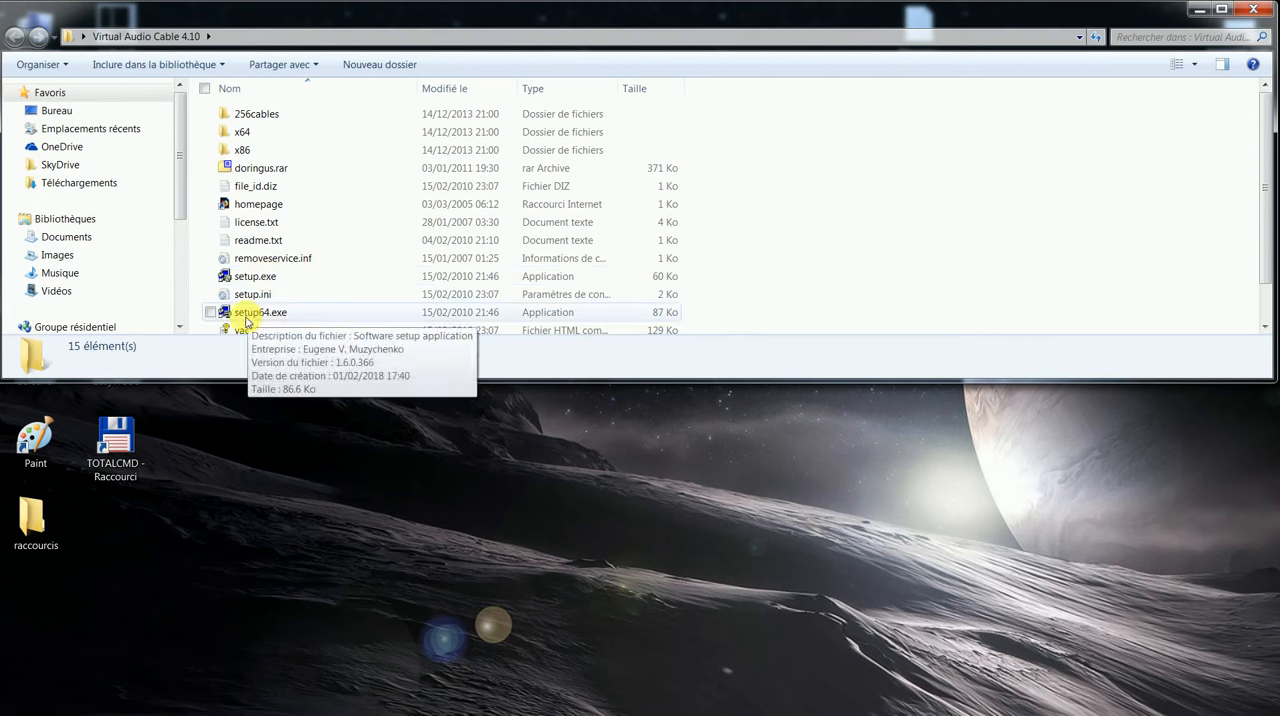
pyautogui.moveTo(254, 284)
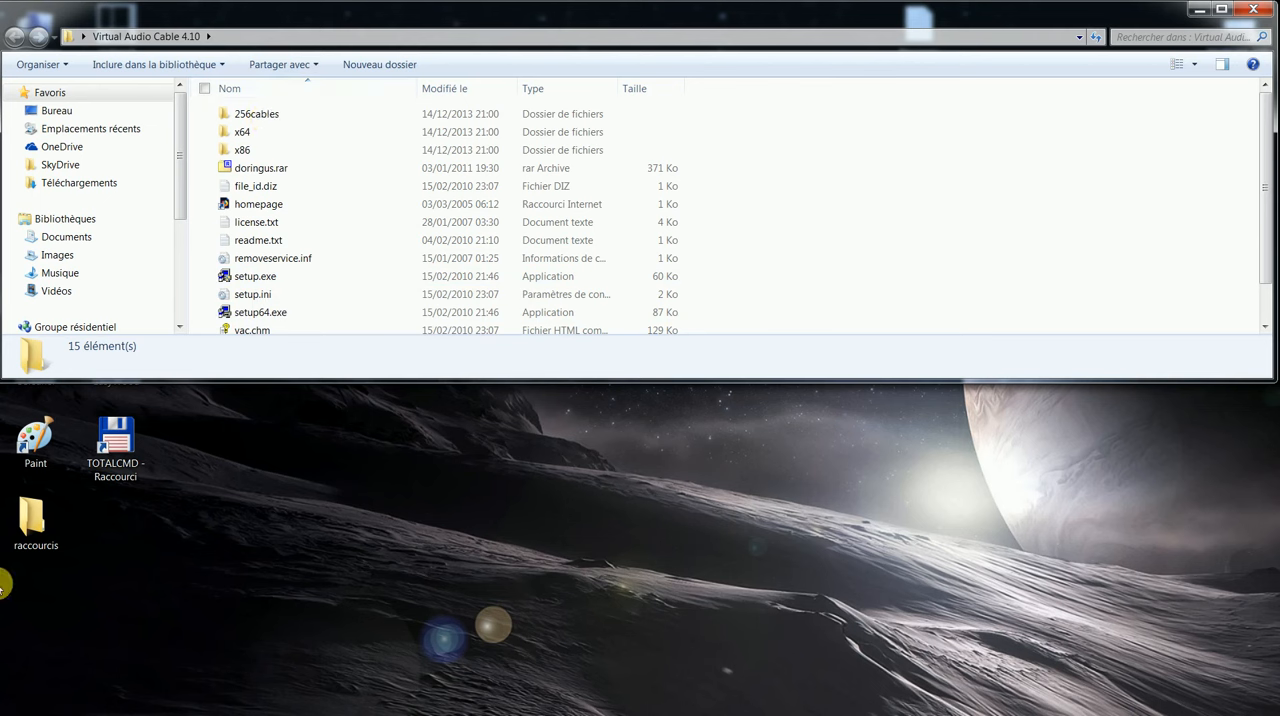
# Step: Check in the Windows system information whether the operating system is 32-bit or 64-bit, and close the window
pyautogui.click(22, 700)
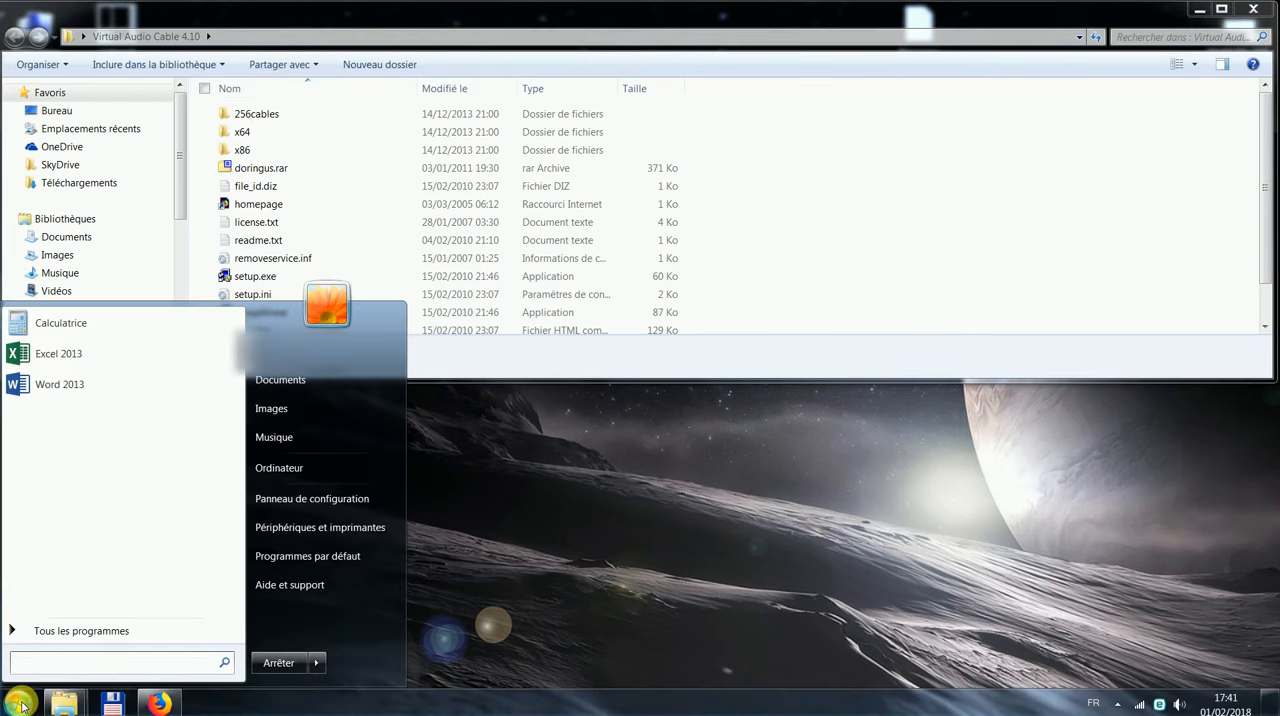
pyautogui.click(312, 499)
pyautogui.scroll(-4, 915, 510)
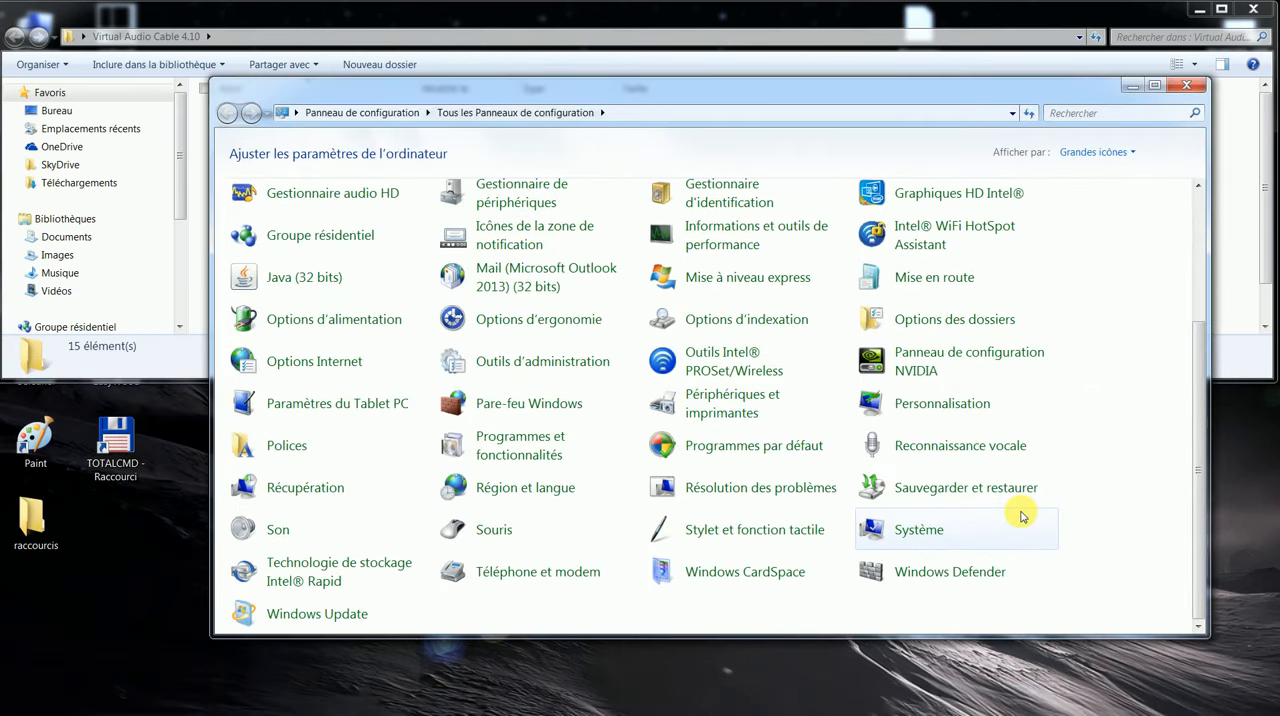
pyautogui.click(918, 531)
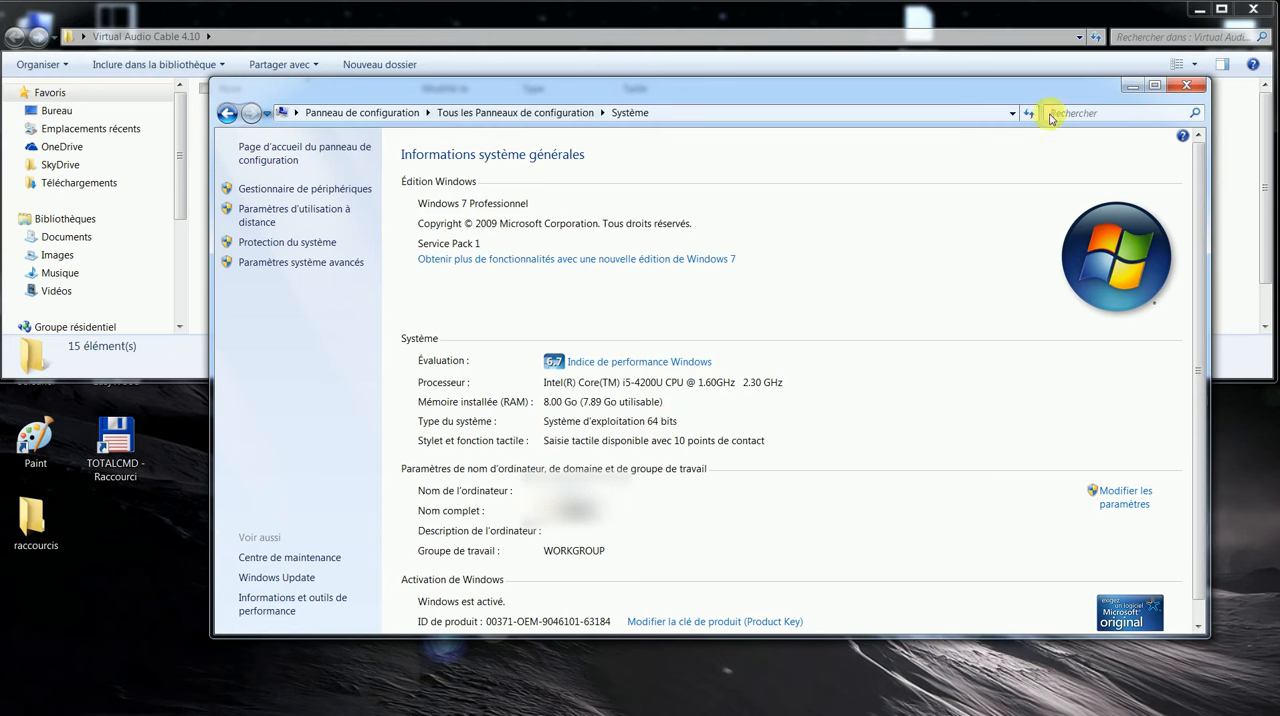
pyautogui.click(1186, 85)
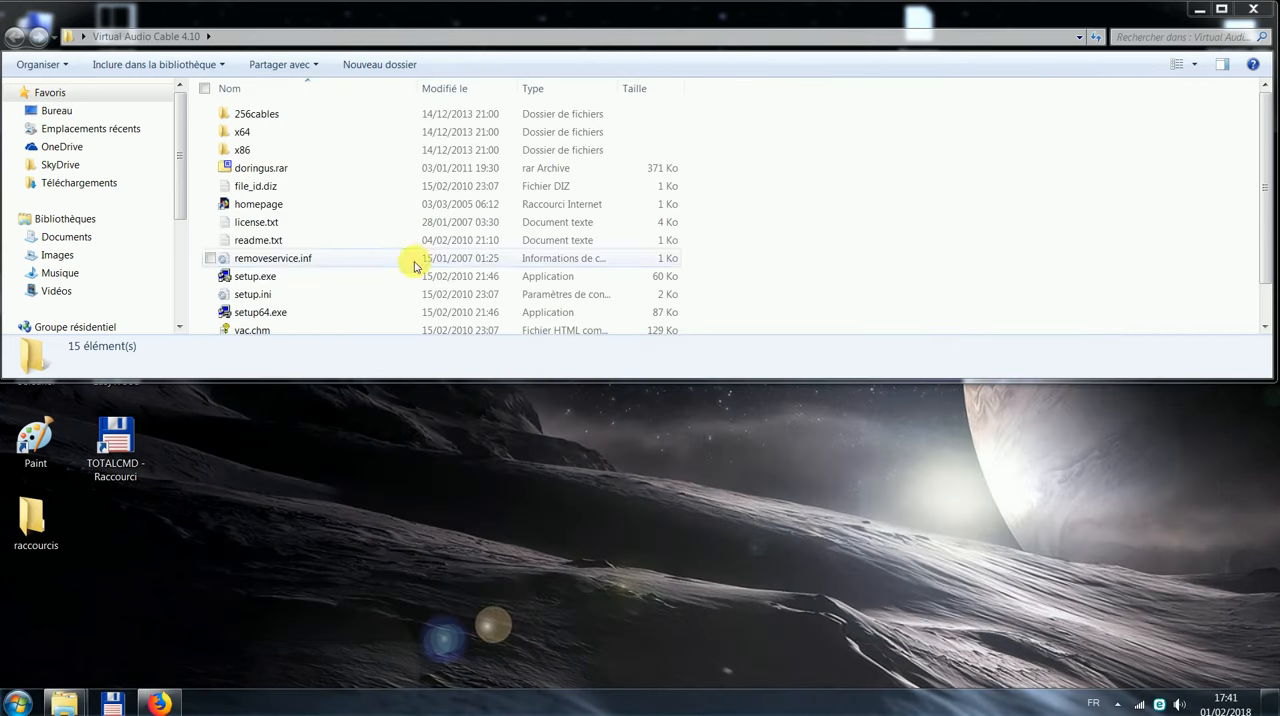
# Step: Run setup64.exe from the Virtual Audio Cable 4.10 folder as administrator
pyautogui.click(258, 312)
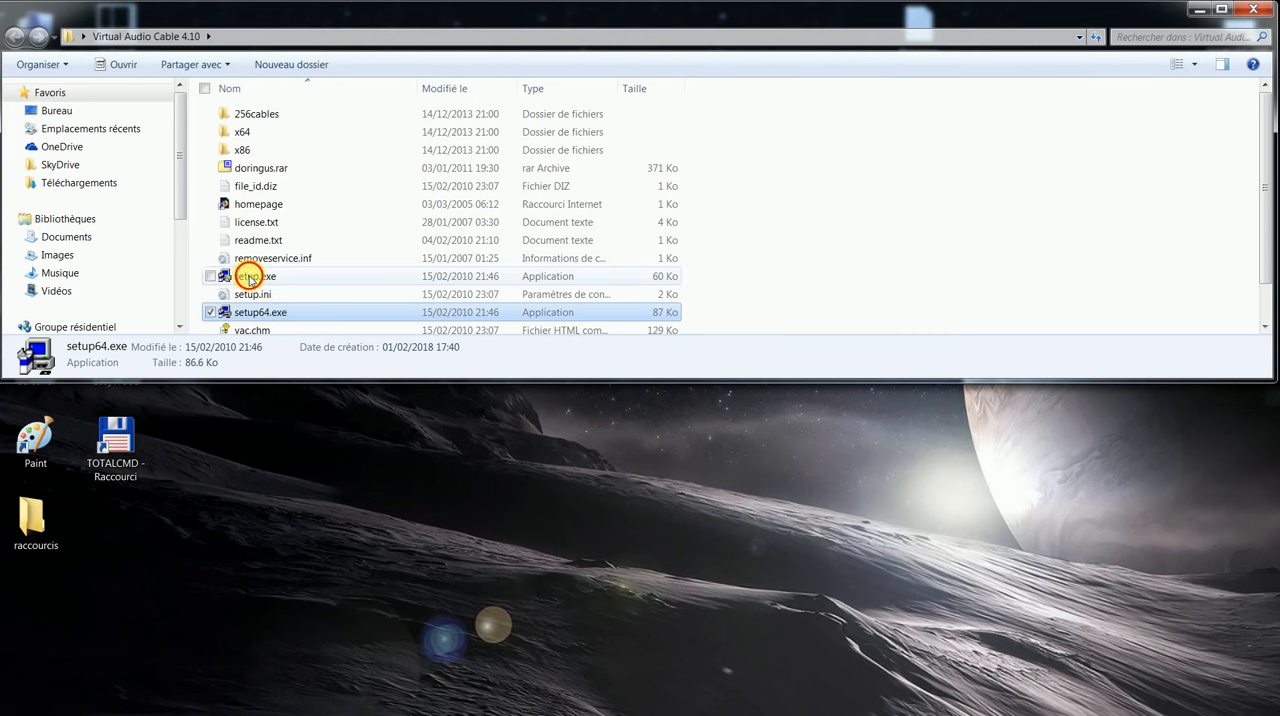
pyautogui.click(249, 279)
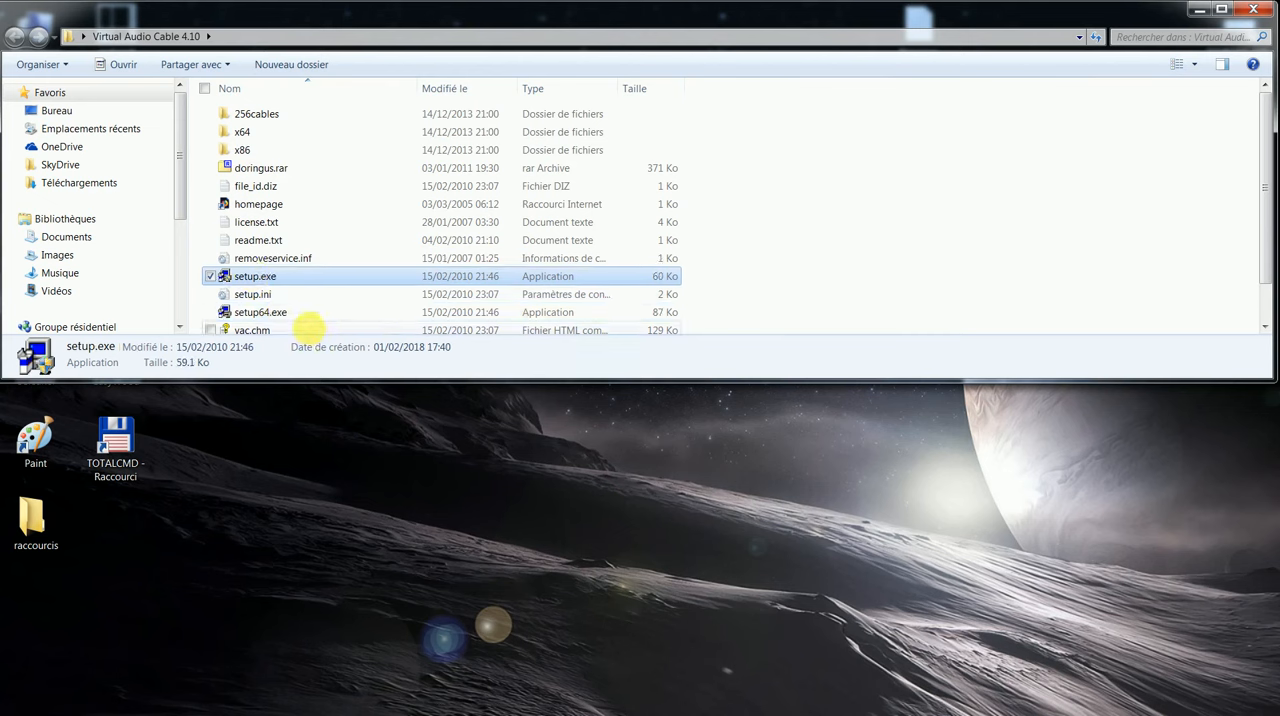
pyautogui.click(305, 316)
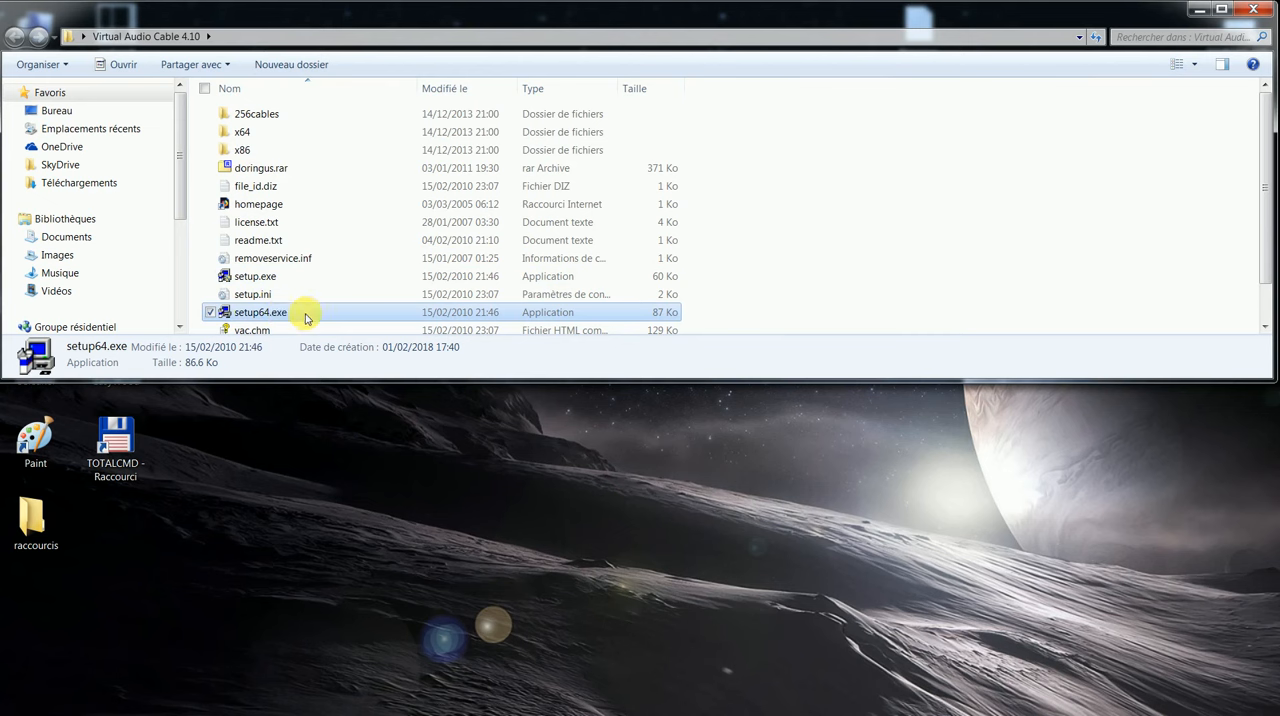
pyautogui.rightClick(305, 316)
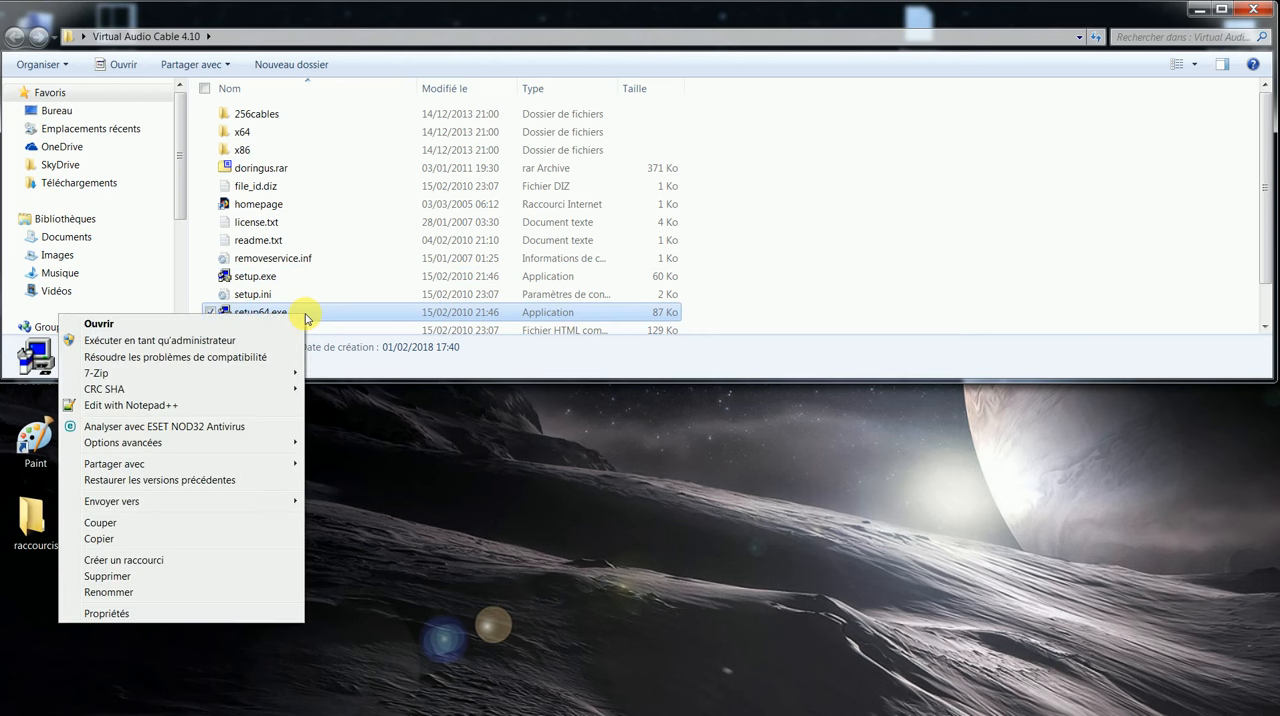
pyautogui.click(218, 341)
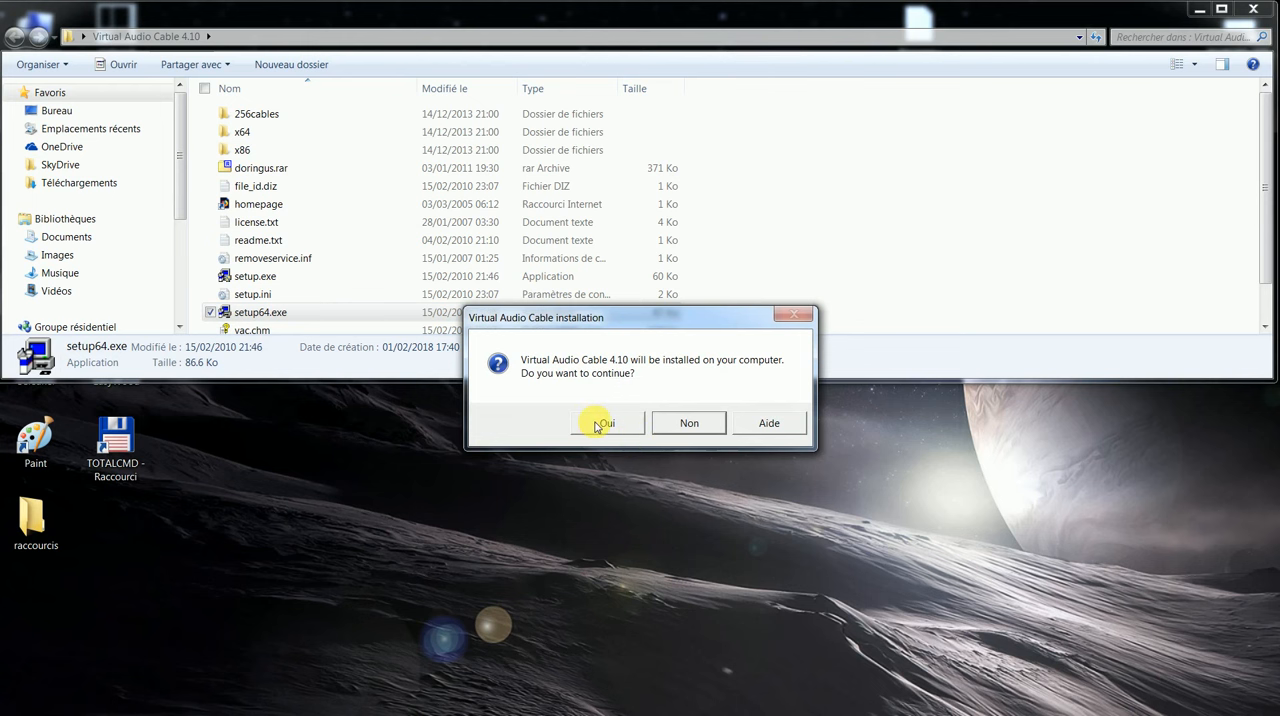
# Step: Install Virtual Audio Cable 4.10, accepting the license agreement and allowing the NTONYX Ltd. device driver
pyautogui.click(597, 421)
pyautogui.click(608, 513)
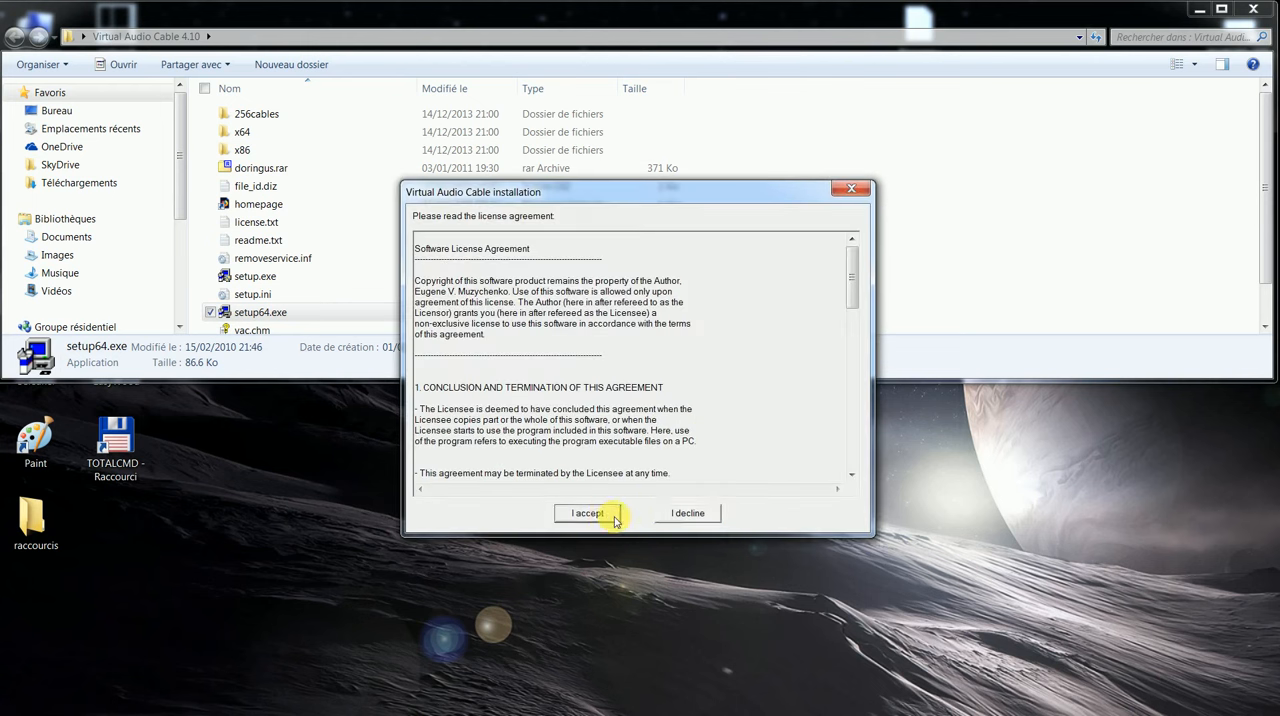
pyautogui.click(622, 467)
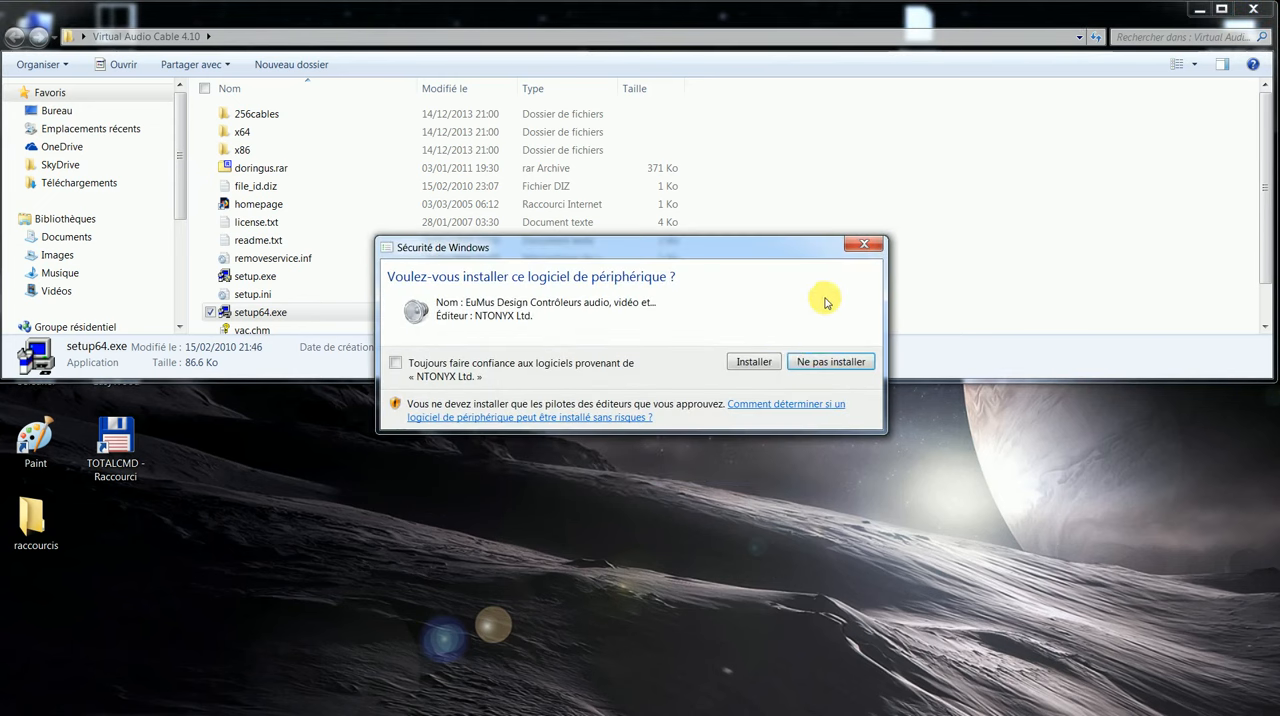
pyautogui.click(764, 361)
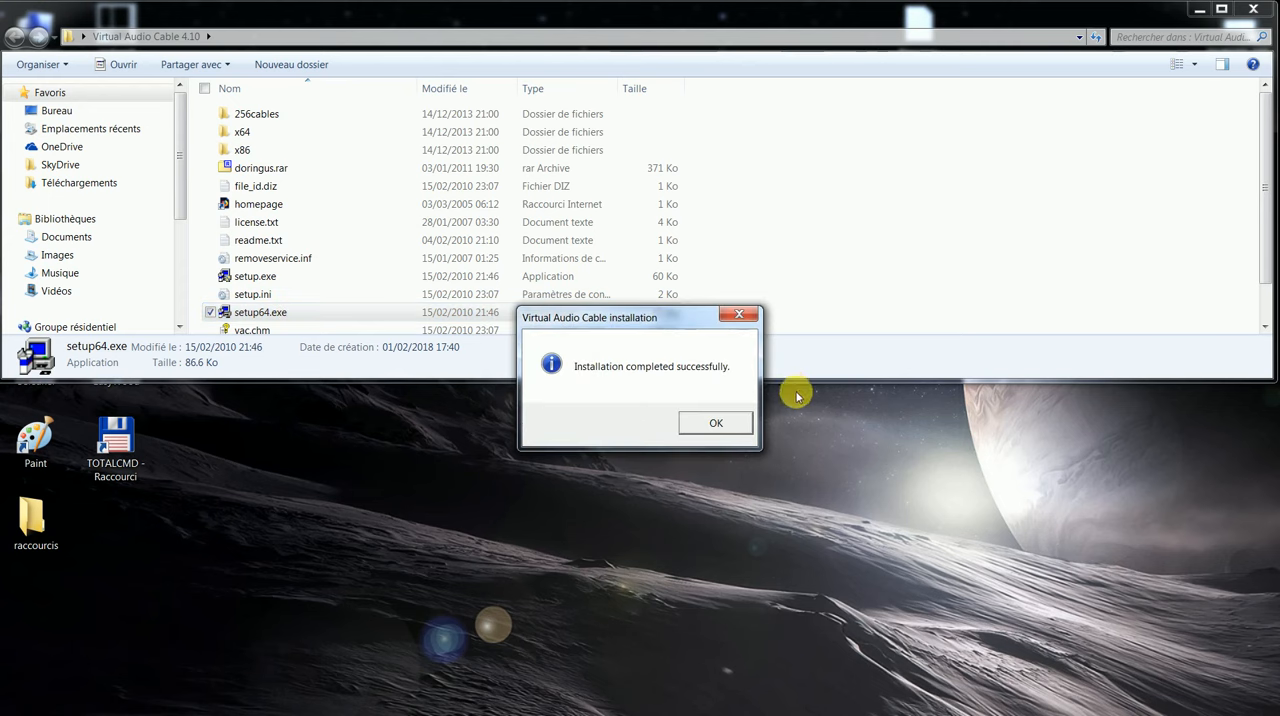
pyautogui.click(717, 423)
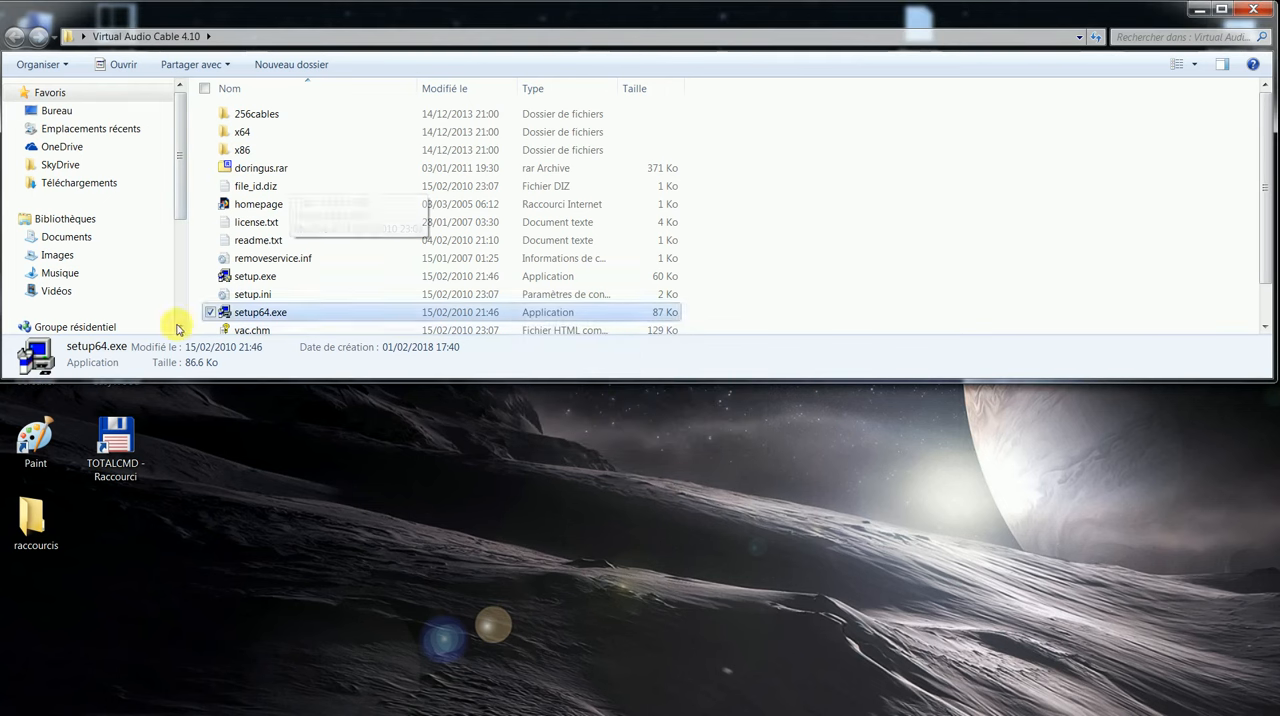
# Step: Open the Virtual Audio Cable Control Panel, set the number of cables to 2 and exit it
pyautogui.press('super')
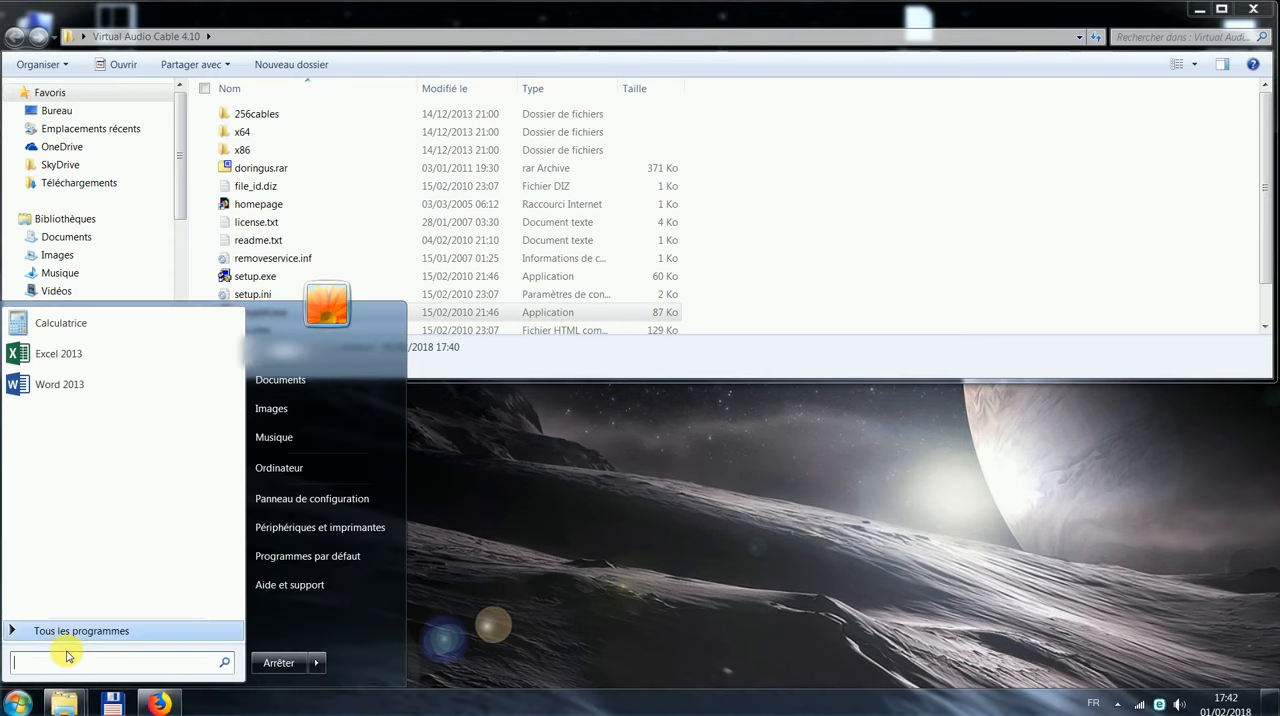
pyautogui.click(45, 631)
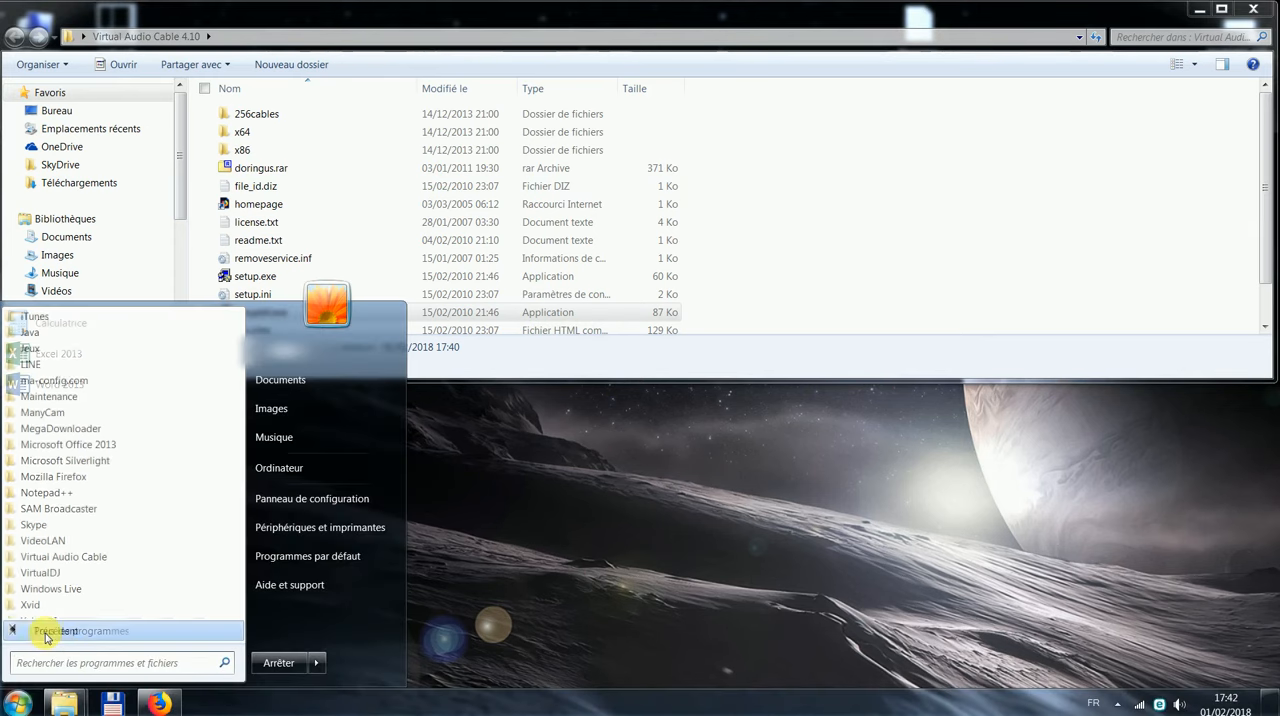
pyautogui.click(54, 558)
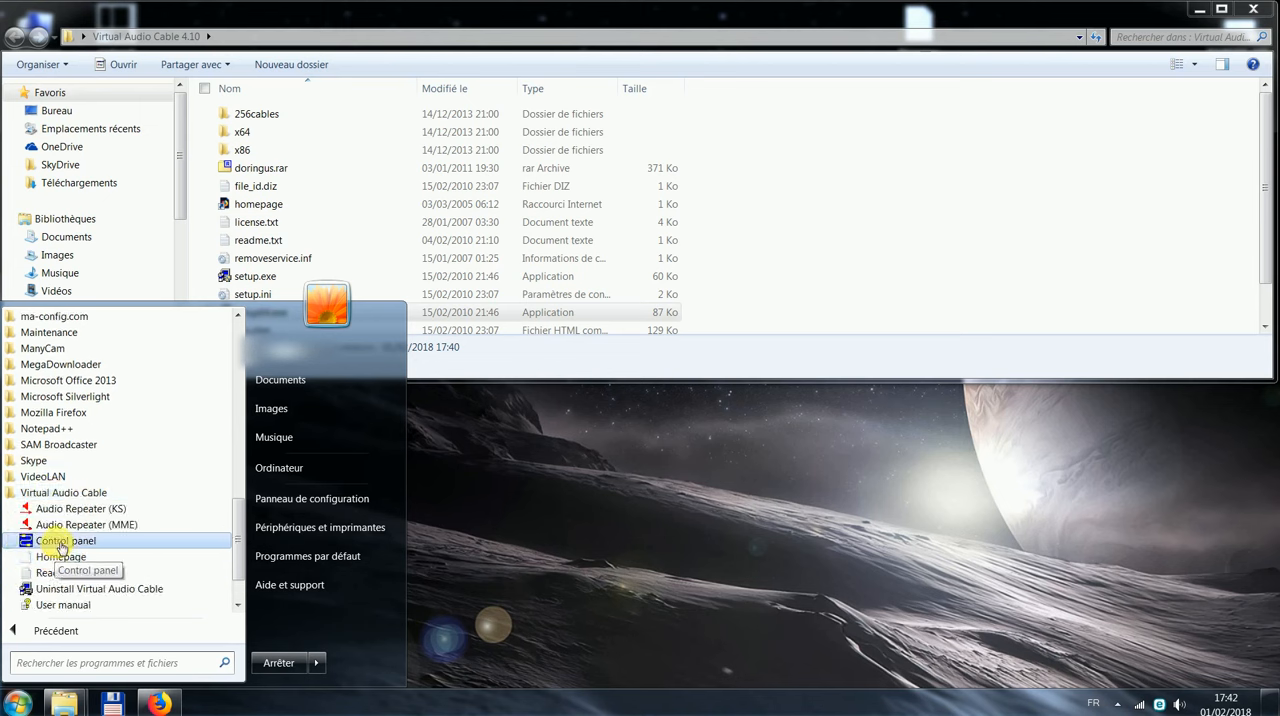
pyautogui.click(60, 545)
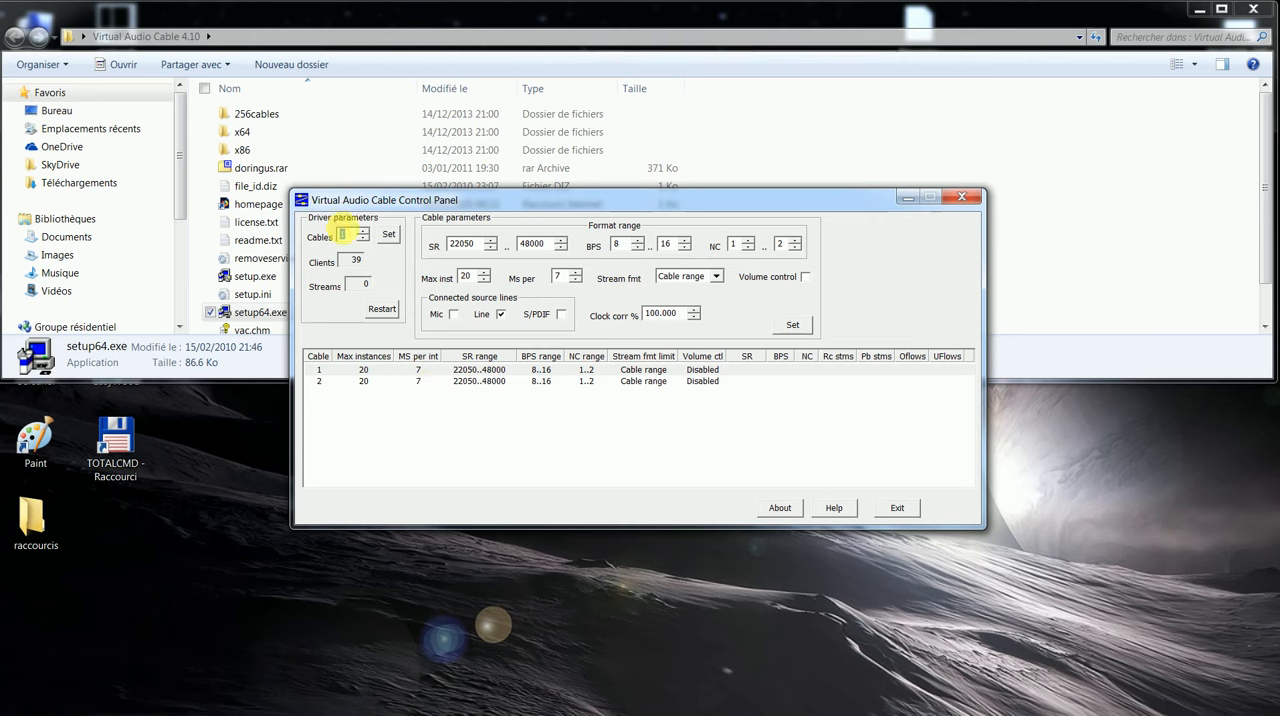
pyautogui.click(362, 233)
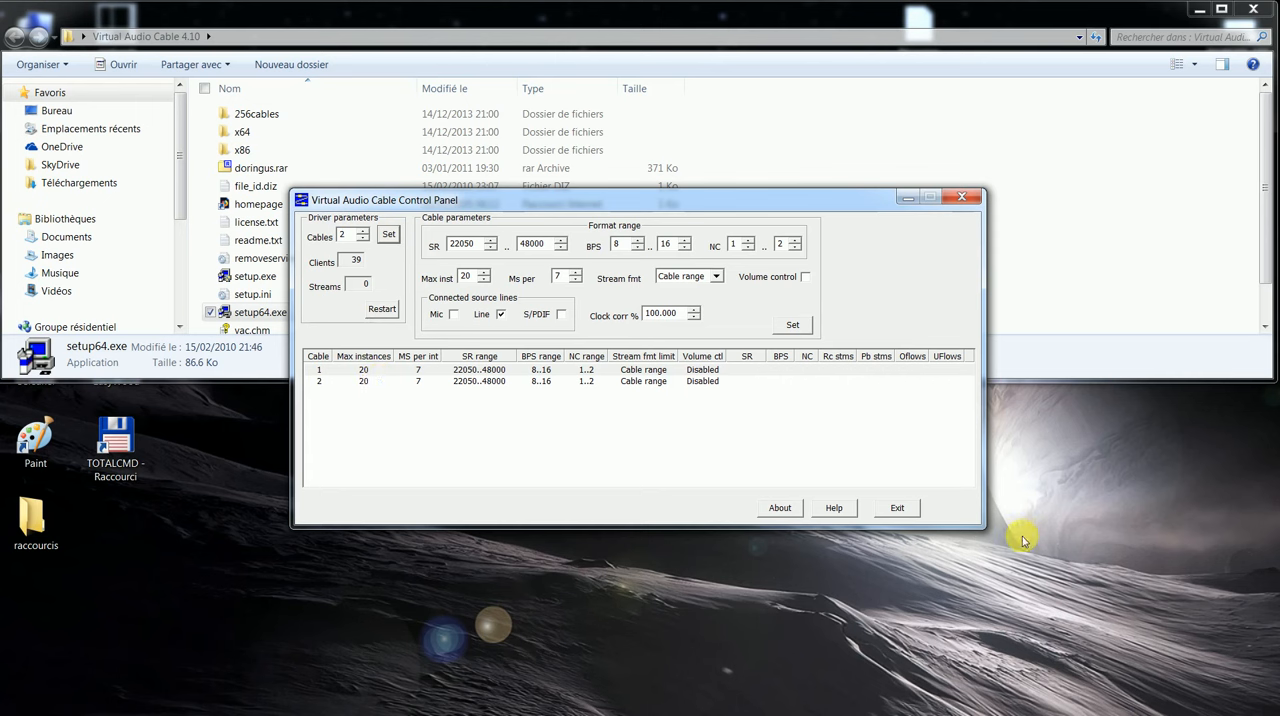
pyautogui.click(910, 511)
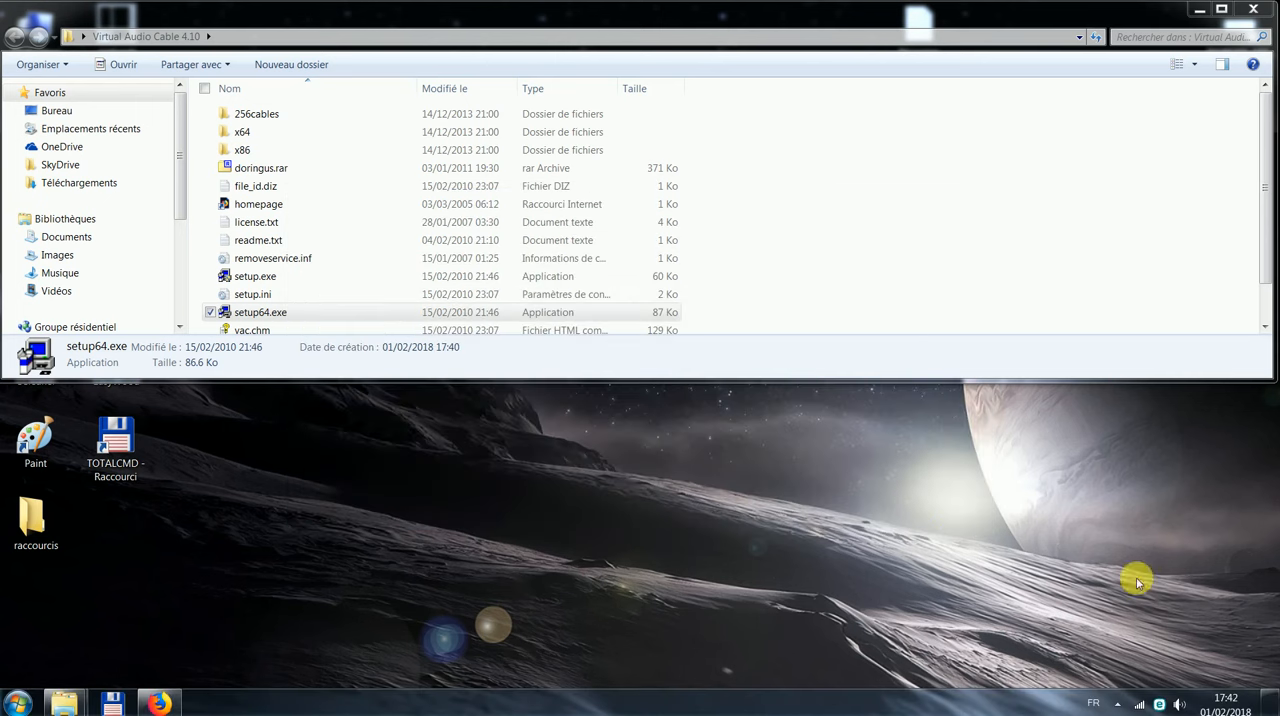
# Step: Open the Windows sound settings and check the recording and playback devices for the Line 1 and Line 2 virtual cables
pyautogui.rightClick(1180, 705)
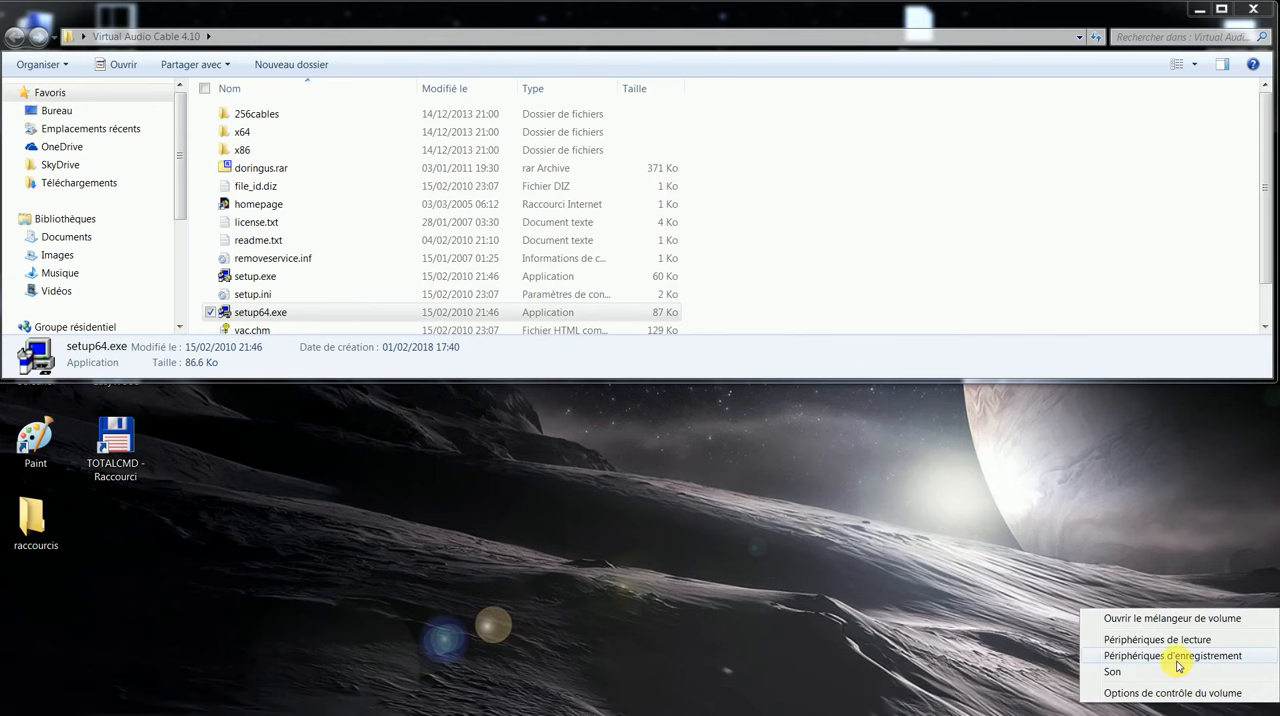
pyautogui.click(1177, 660)
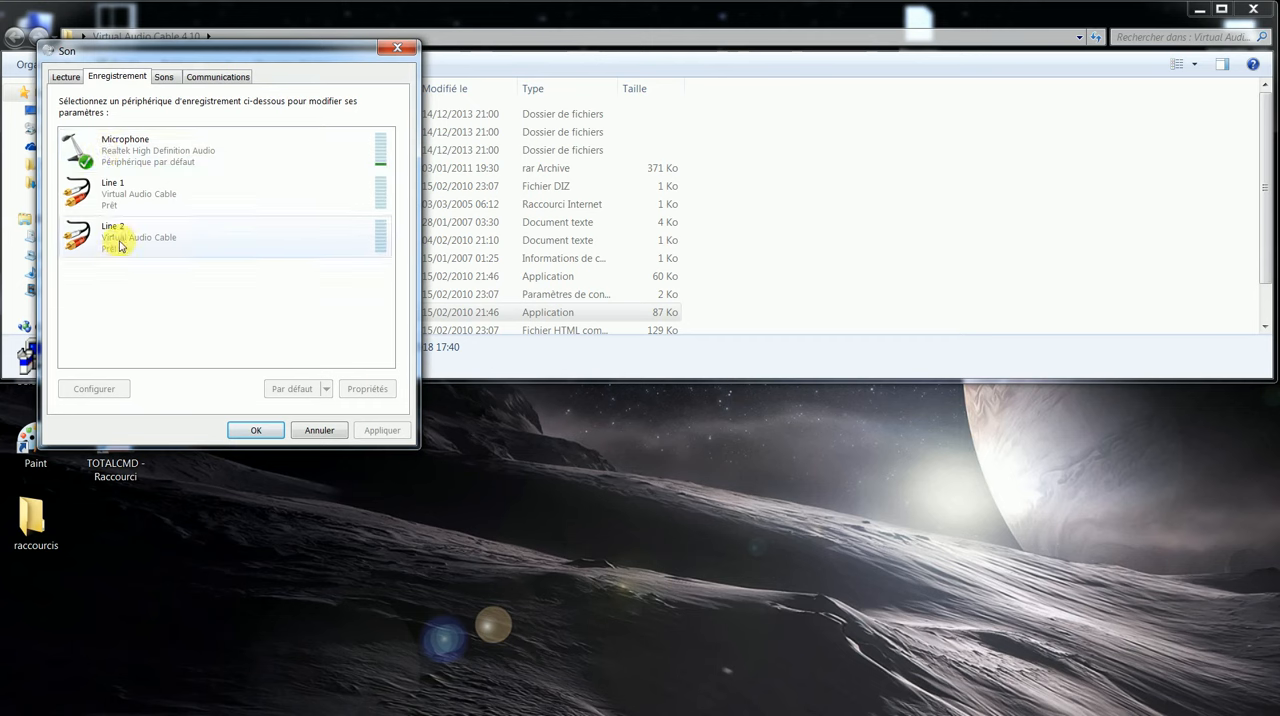
pyautogui.click(62, 77)
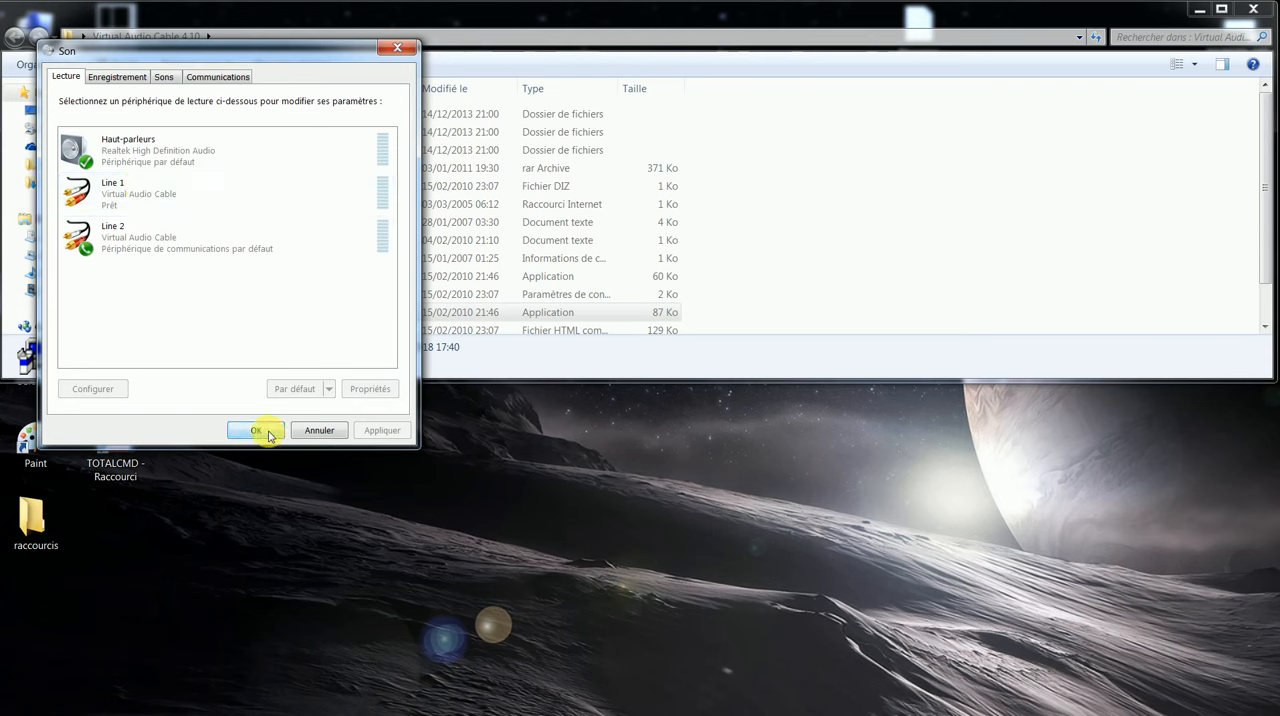
# Step: Show the disabled sound devices, hide them again from the recording devices list, and close the Sound dialog
pyautogui.rightClick(144, 287)
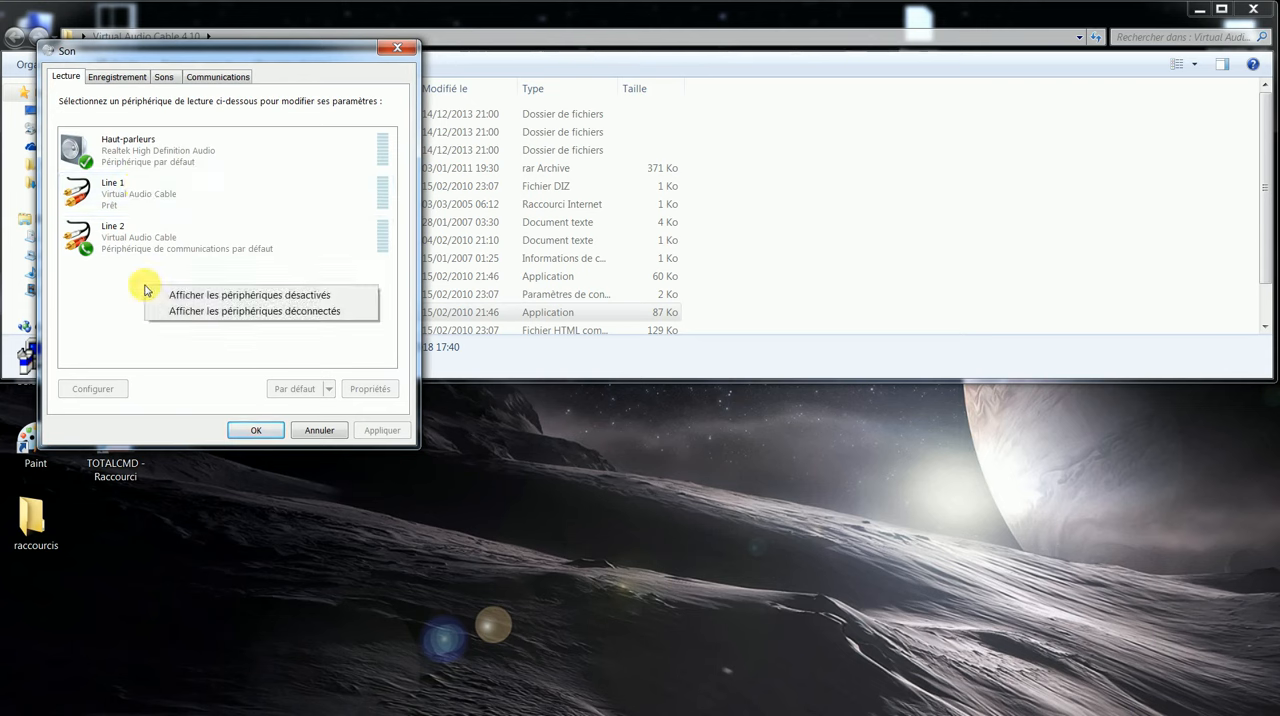
pyautogui.click(184, 297)
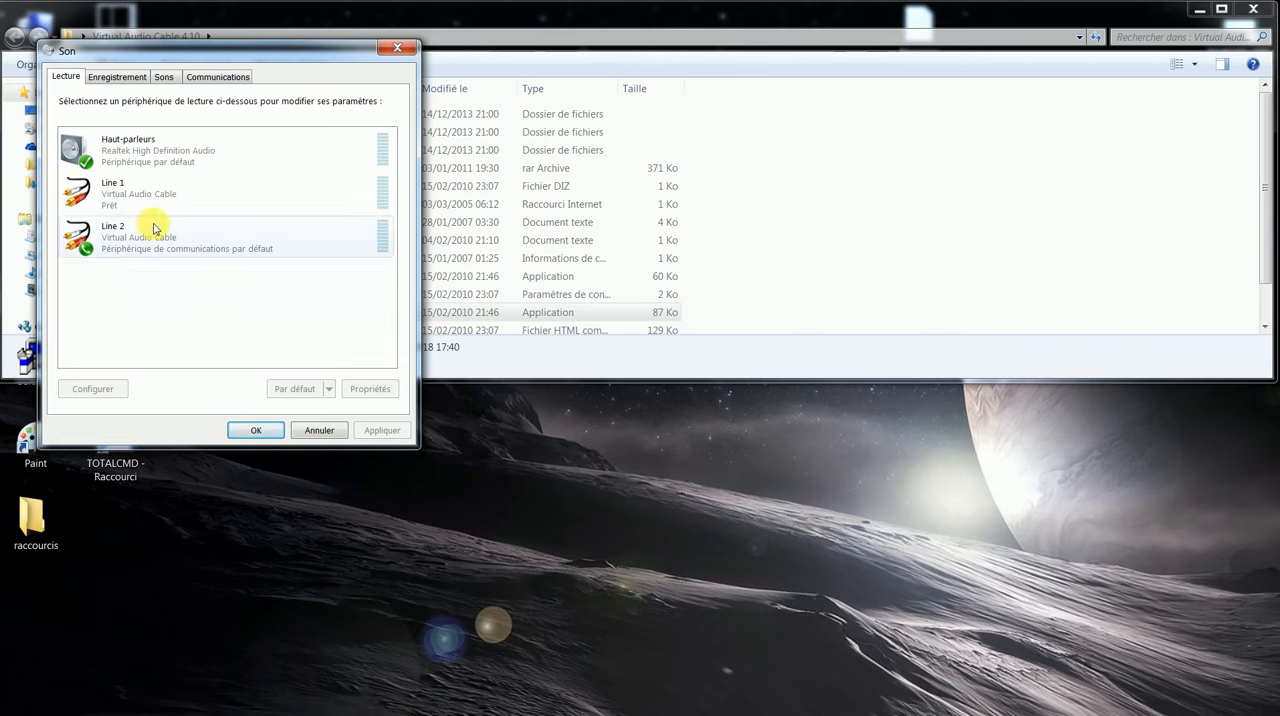
pyautogui.click(118, 77)
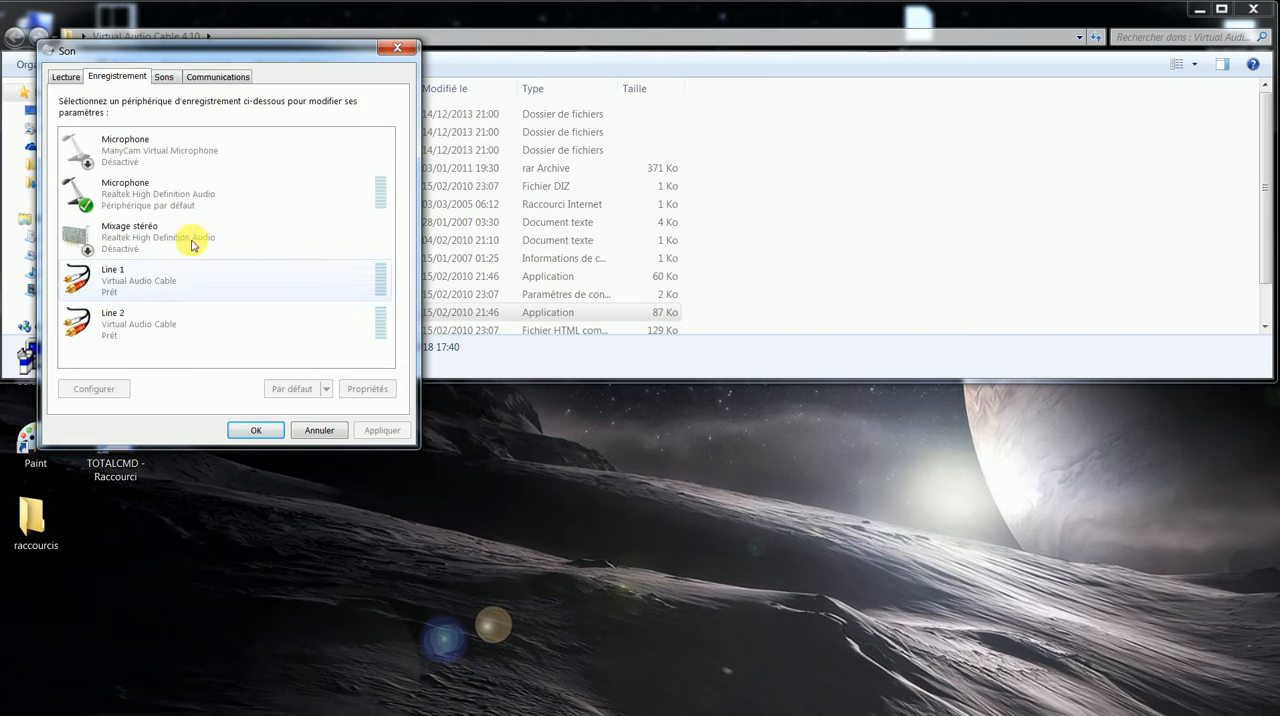
pyautogui.rightClick(218, 325)
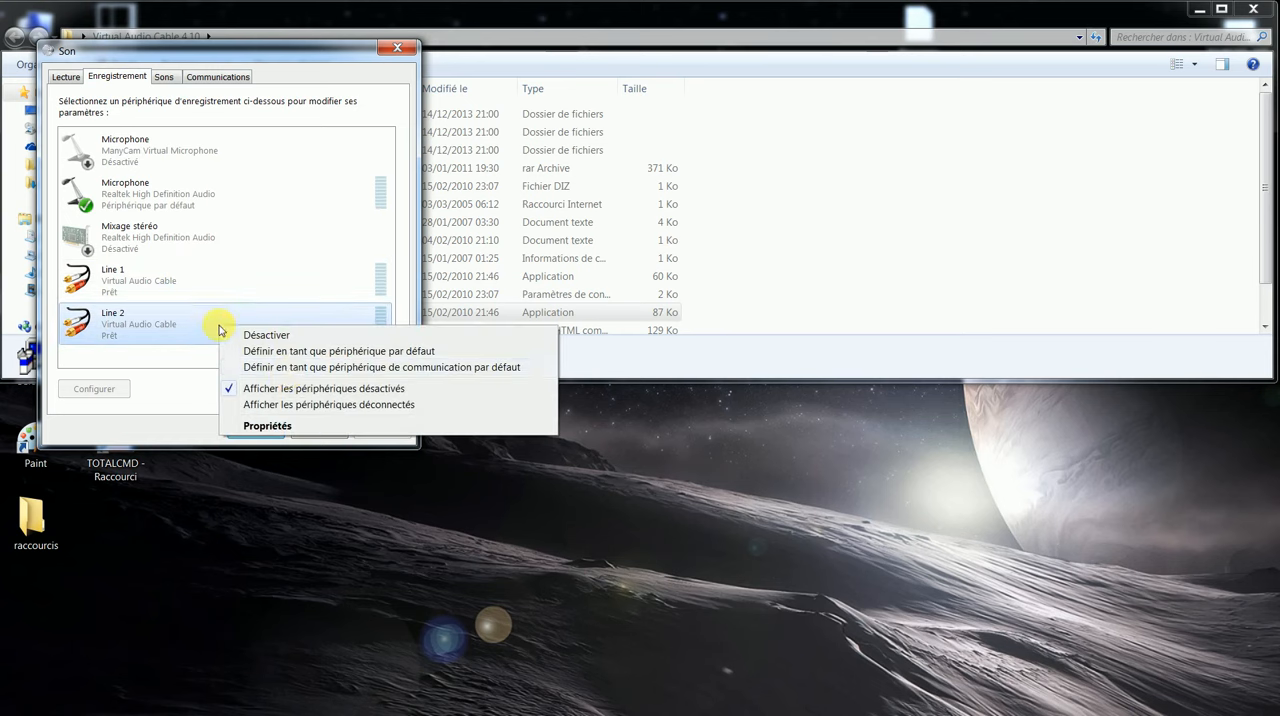
pyautogui.click(286, 389)
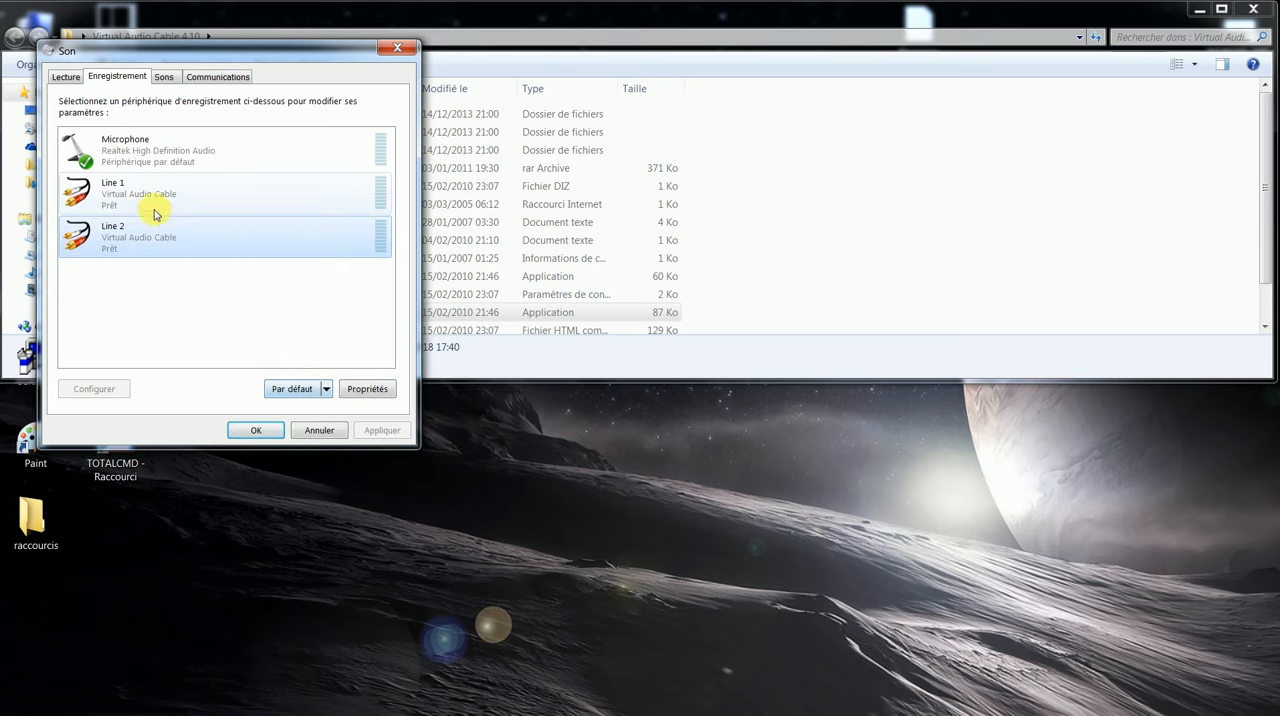
pyautogui.click(235, 429)
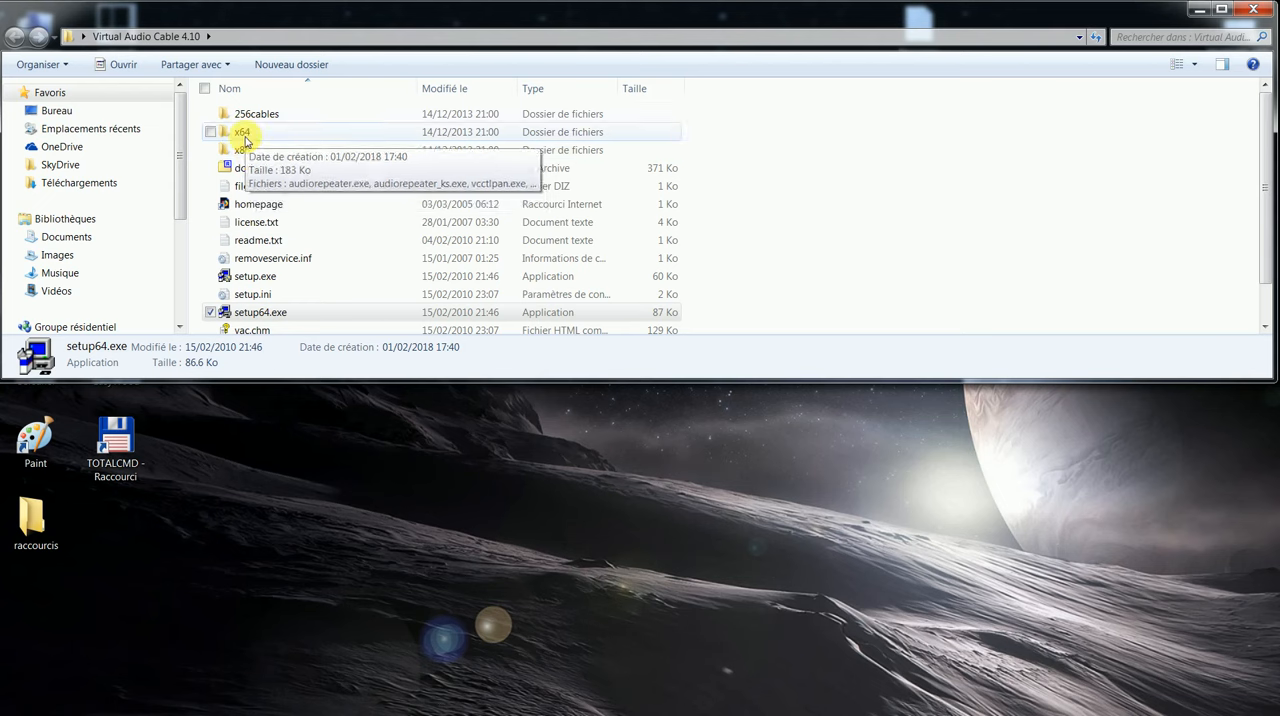
# Step: Create a desktop shortcut to audiorepeater.exe from the x64 folder and close the folder window
pyautogui.doubleClick(245, 135)
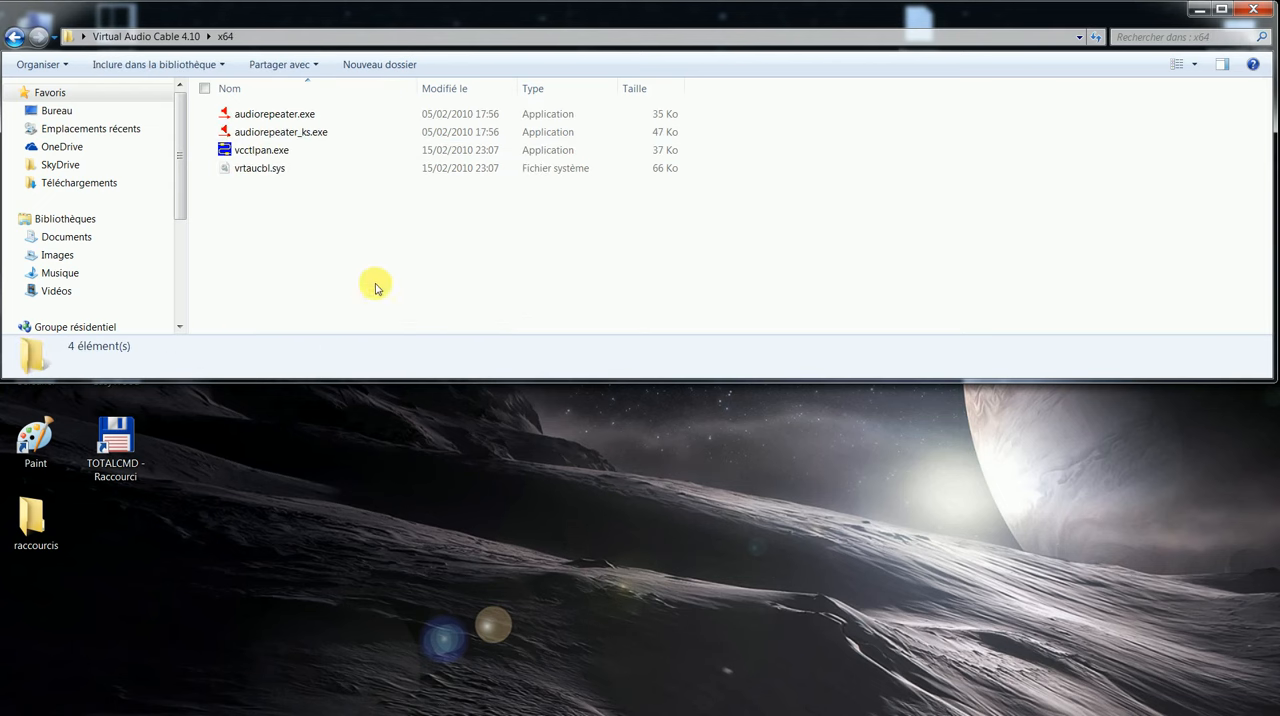
pyautogui.rightClick(275, 119)
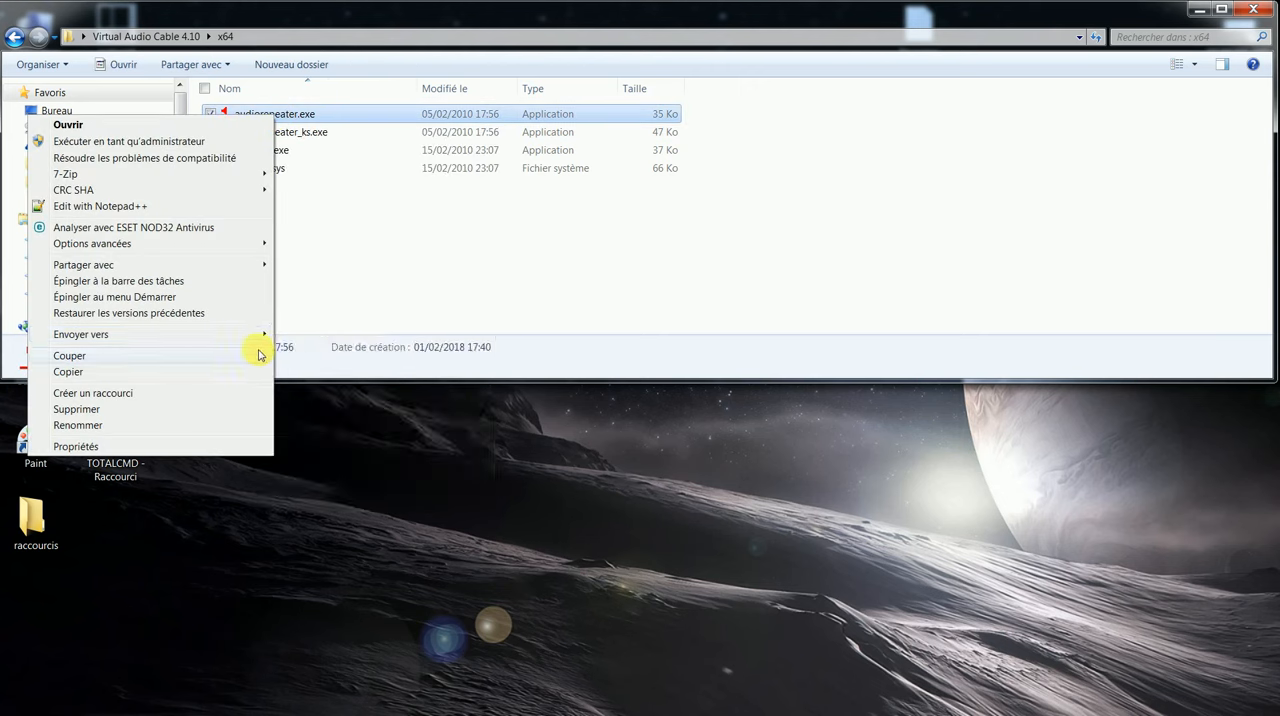
pyautogui.moveTo(237, 340)
pyautogui.click(309, 340)
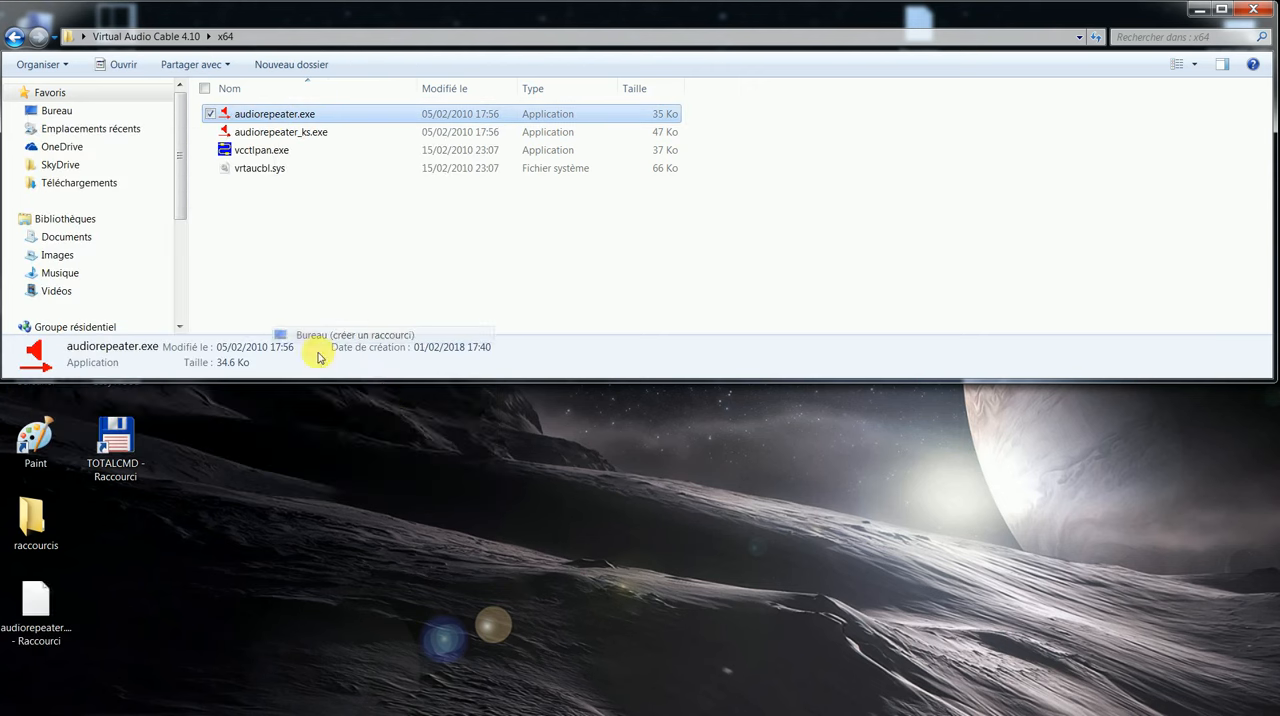
pyautogui.click(1254, 12)
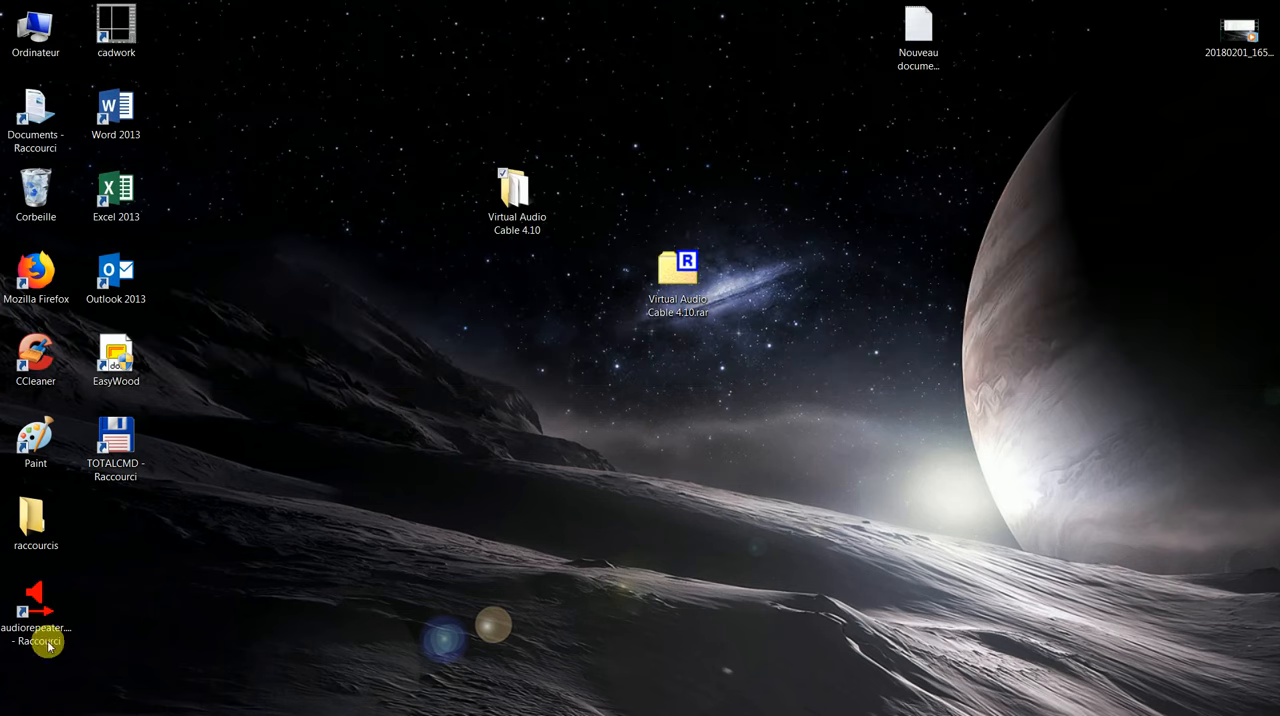
# Step: Launch three instances of Audio Repeater from the desktop shortcut and arrange their windows side by side
pyautogui.click(37, 600)
pyautogui.doubleClick(38, 602)
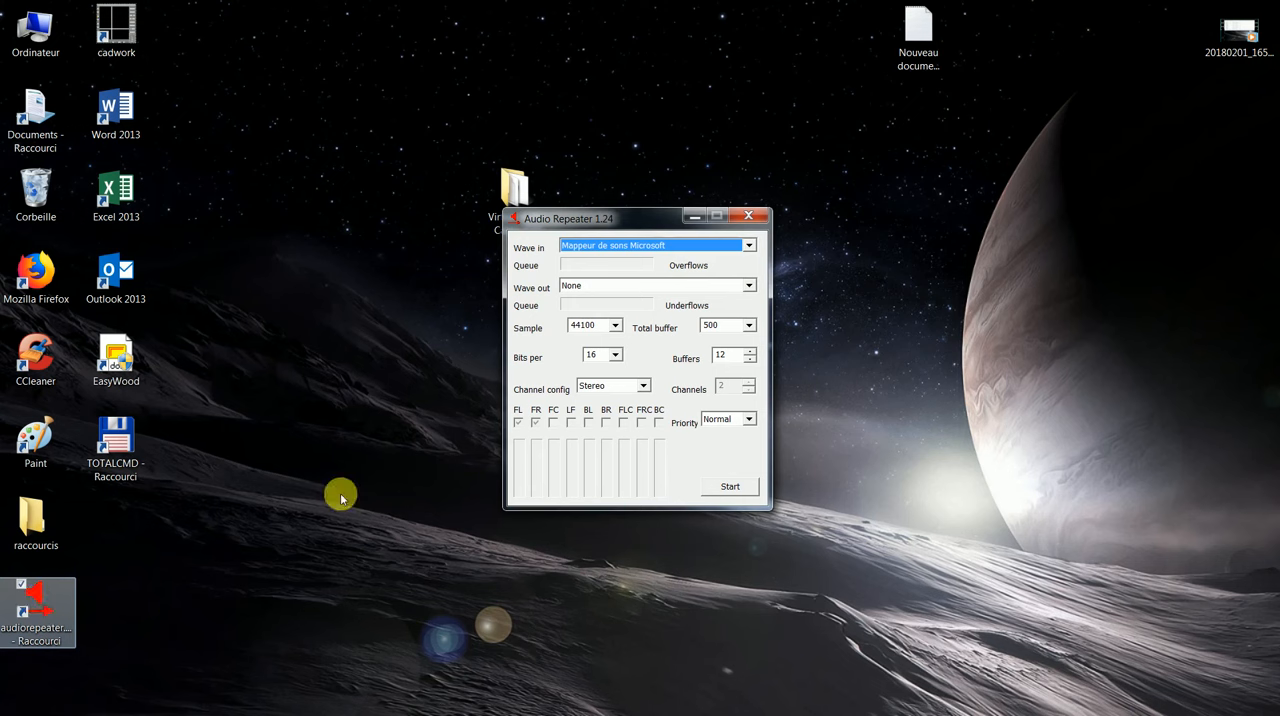
pyautogui.moveTo(634, 217); pyautogui.dragTo(200, 208)
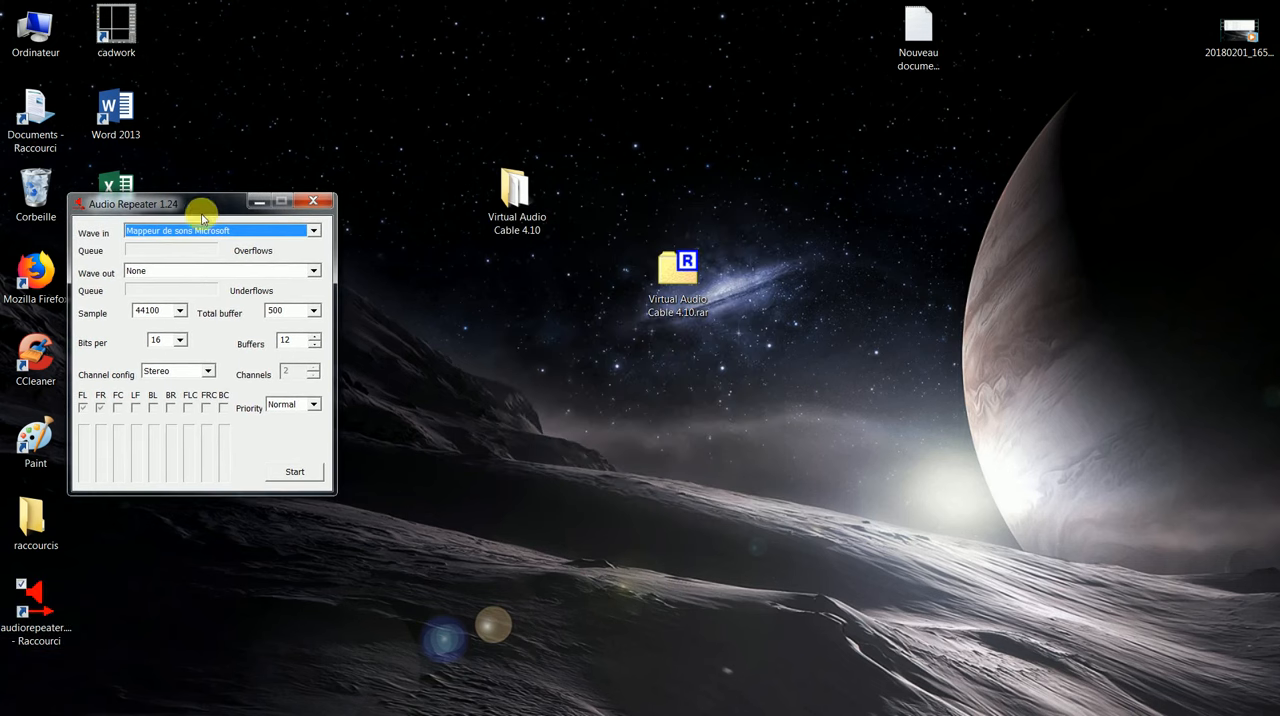
pyautogui.doubleClick(40, 602)
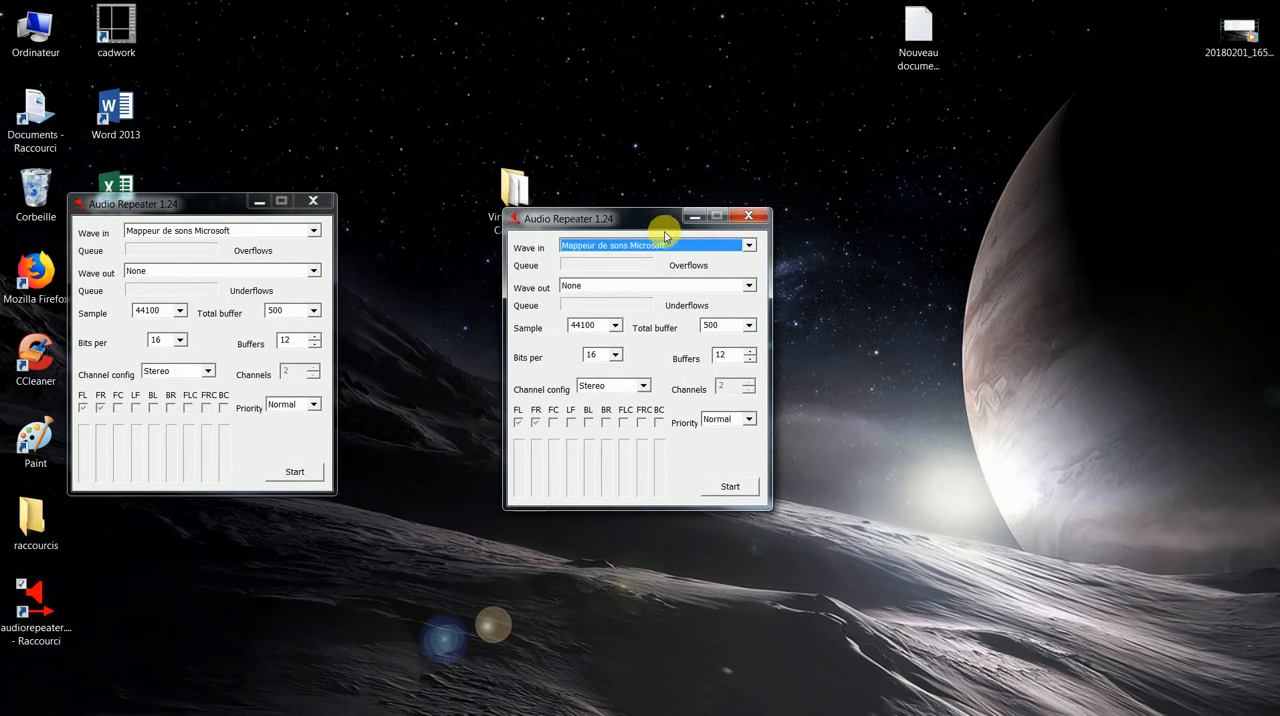
pyautogui.moveTo(628, 204); pyautogui.dragTo(978, 195)
pyautogui.doubleClick(36, 600)
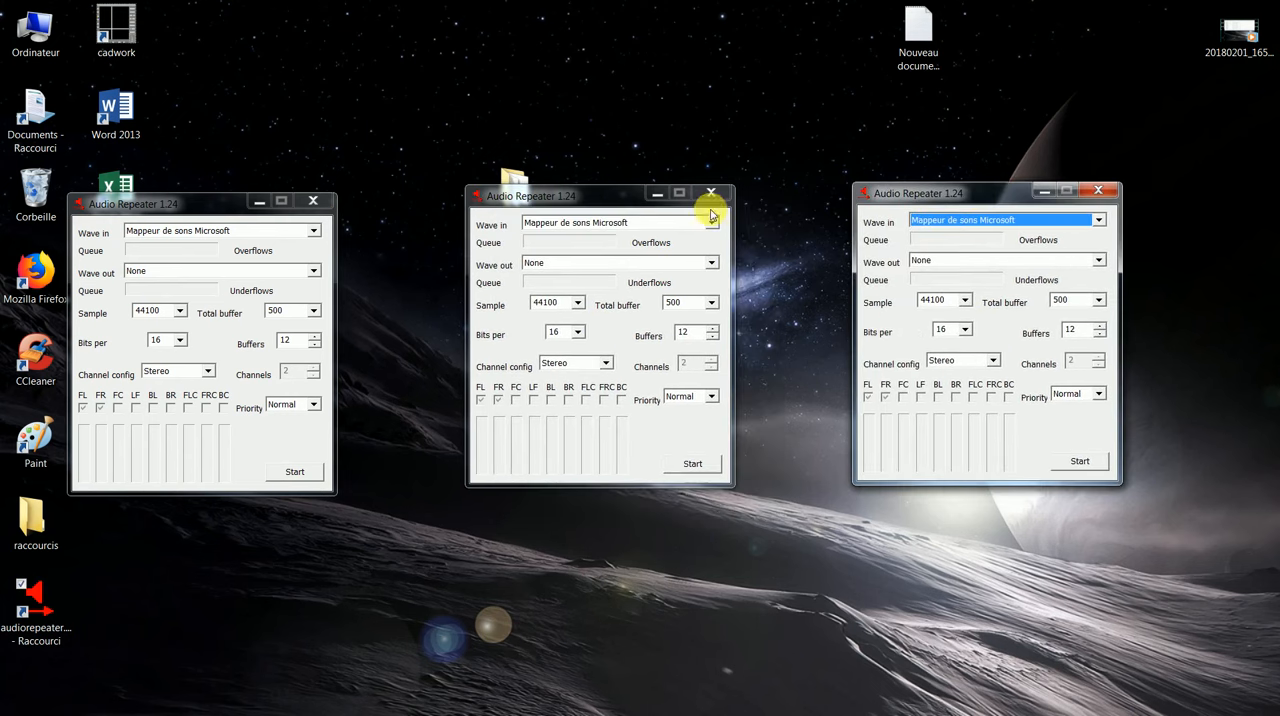
pyautogui.moveTo(612, 192); pyautogui.dragTo(618, 199)
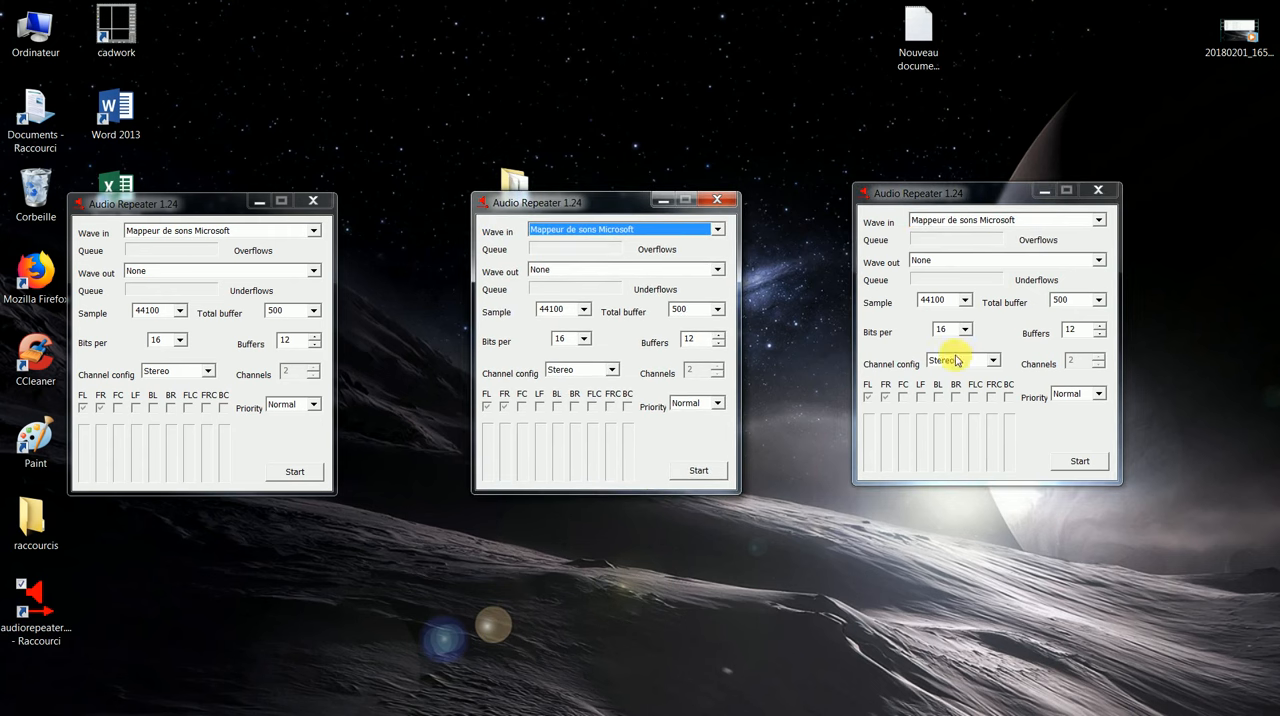
# Step: Set the first Audio Repeater's wave in to Microphone (Realtek High Defini and its wave out to Line 1 (Virtual Audio Cable)
pyautogui.click(315, 231)
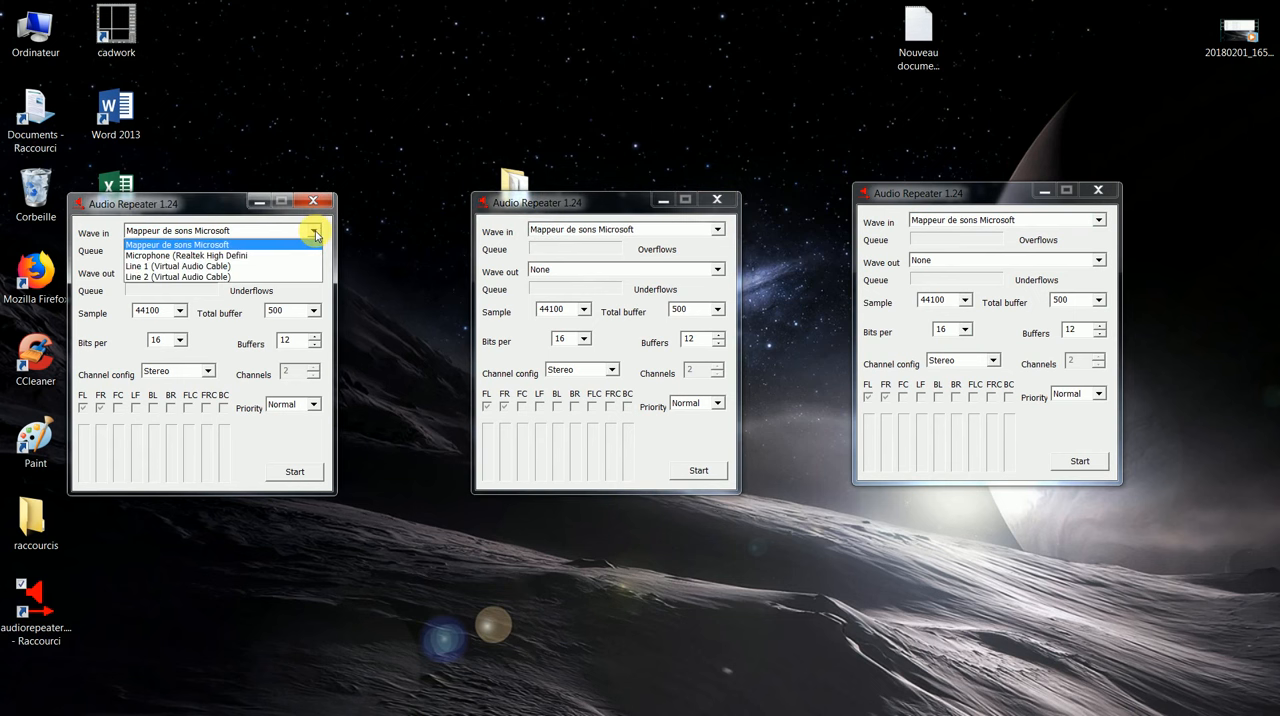
pyautogui.click(212, 256)
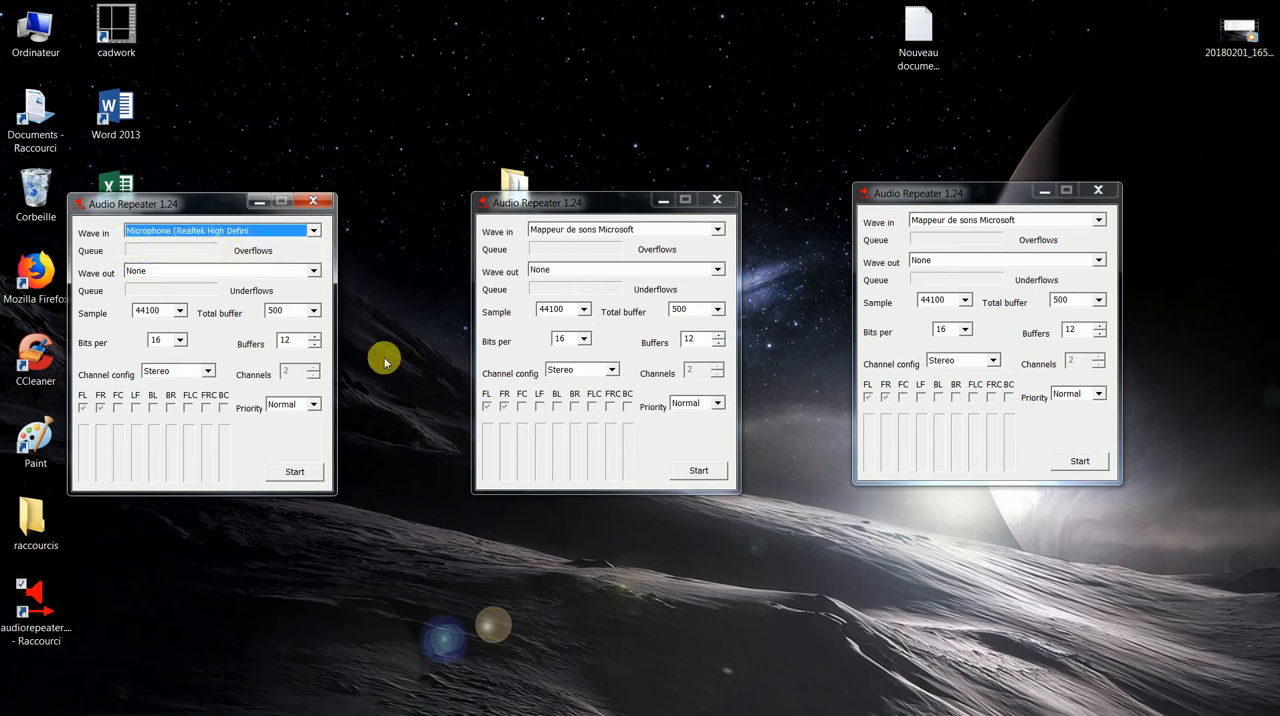
pyautogui.click(313, 270)
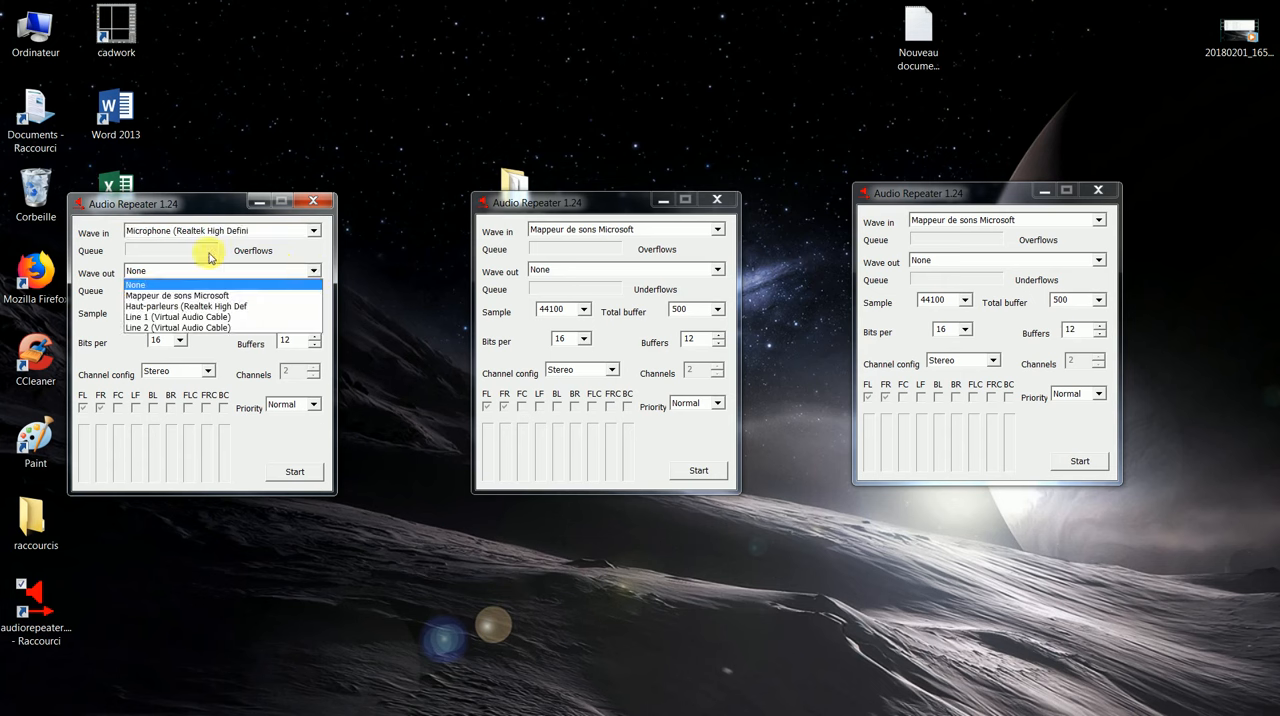
pyautogui.click(158, 316)
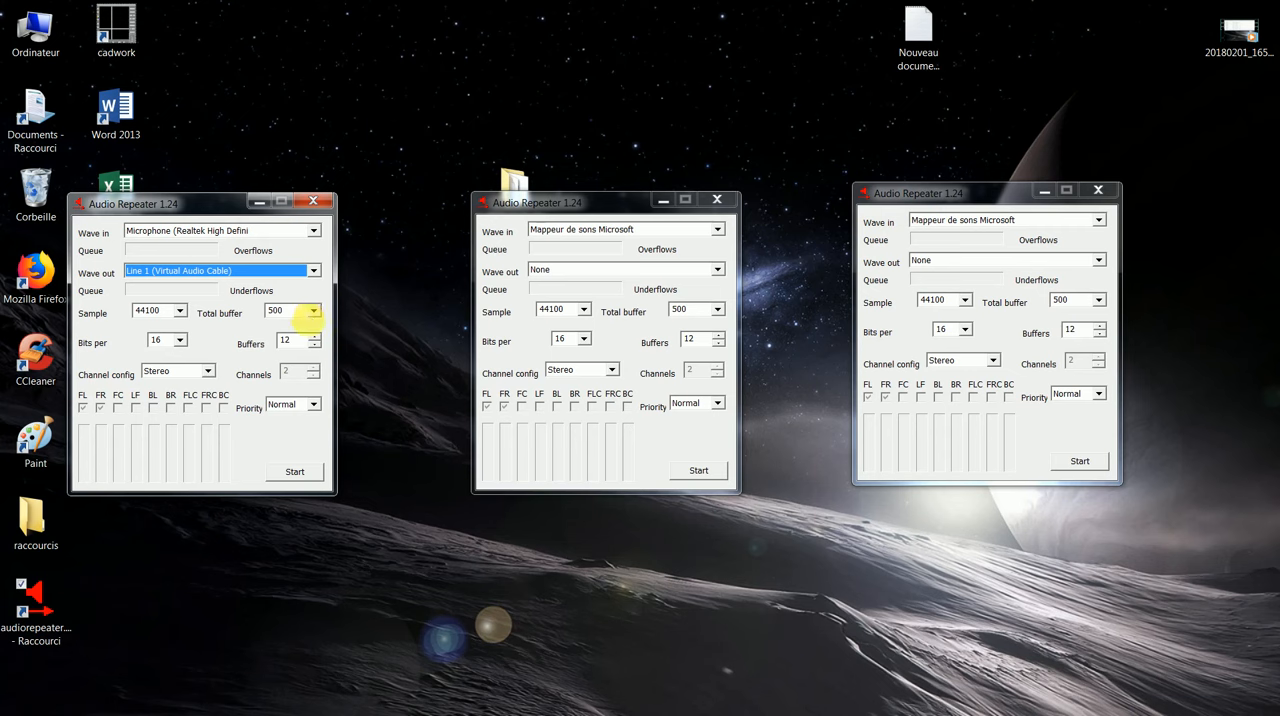
# Step: Set the first Audio Repeater's total buffer to 100, buffers to 15 and priority to High, and start it
pyautogui.click(314, 312)
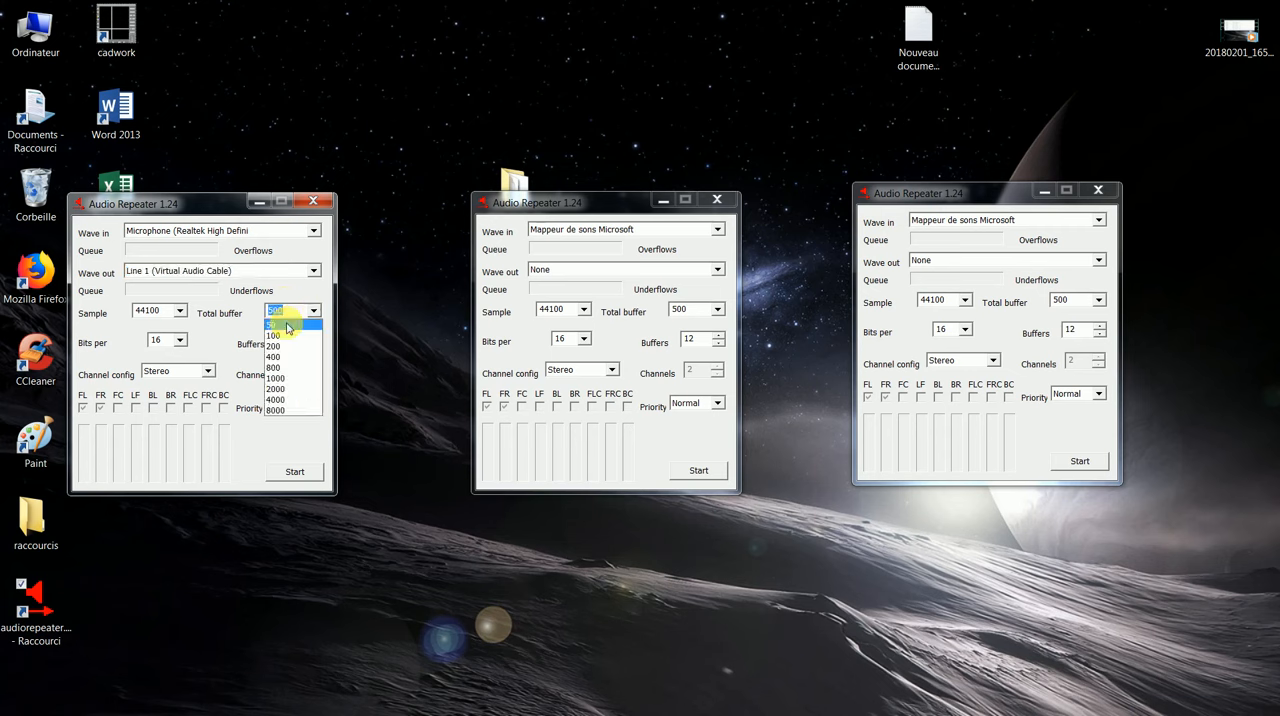
pyautogui.click(287, 335)
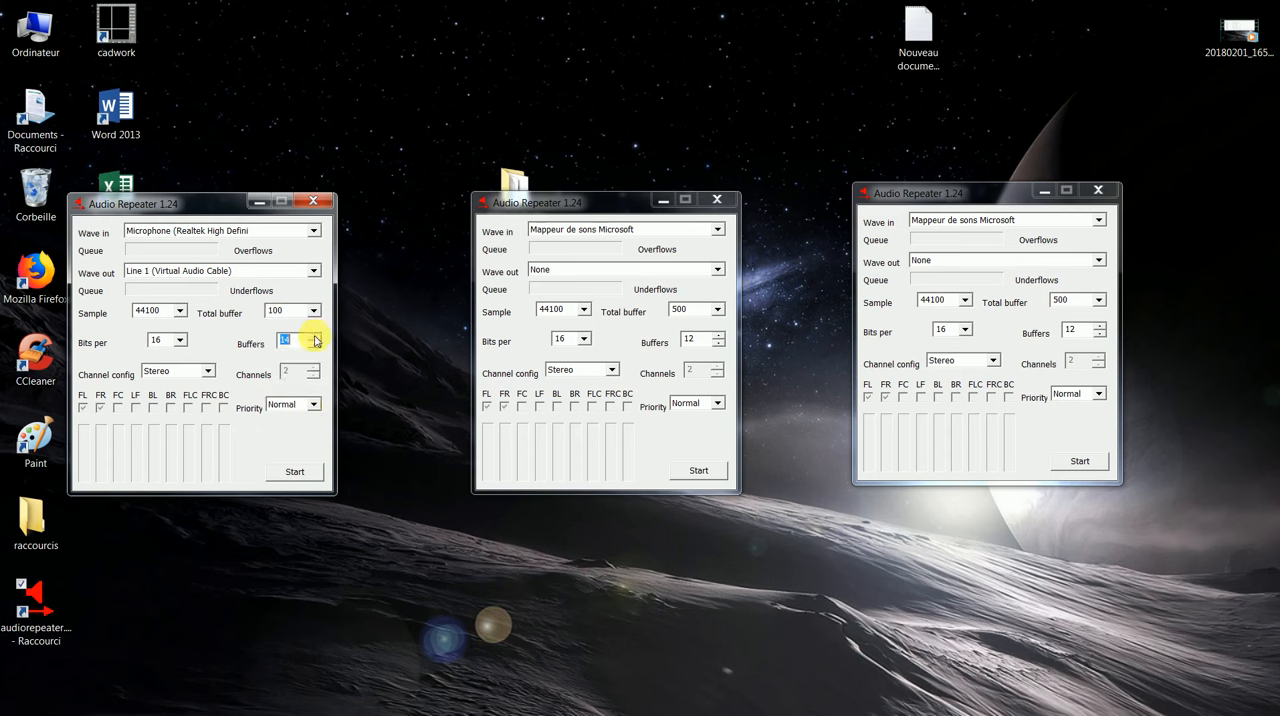
pyautogui.click(315, 338)
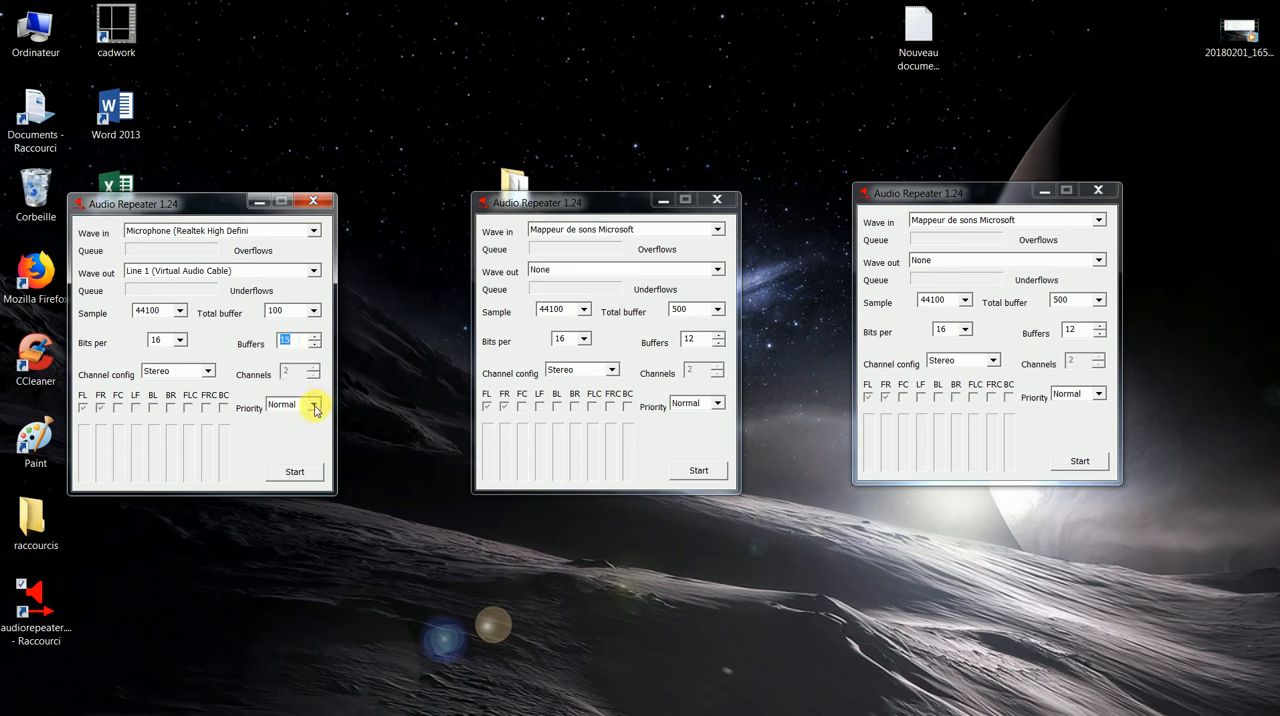
pyautogui.click(314, 405)
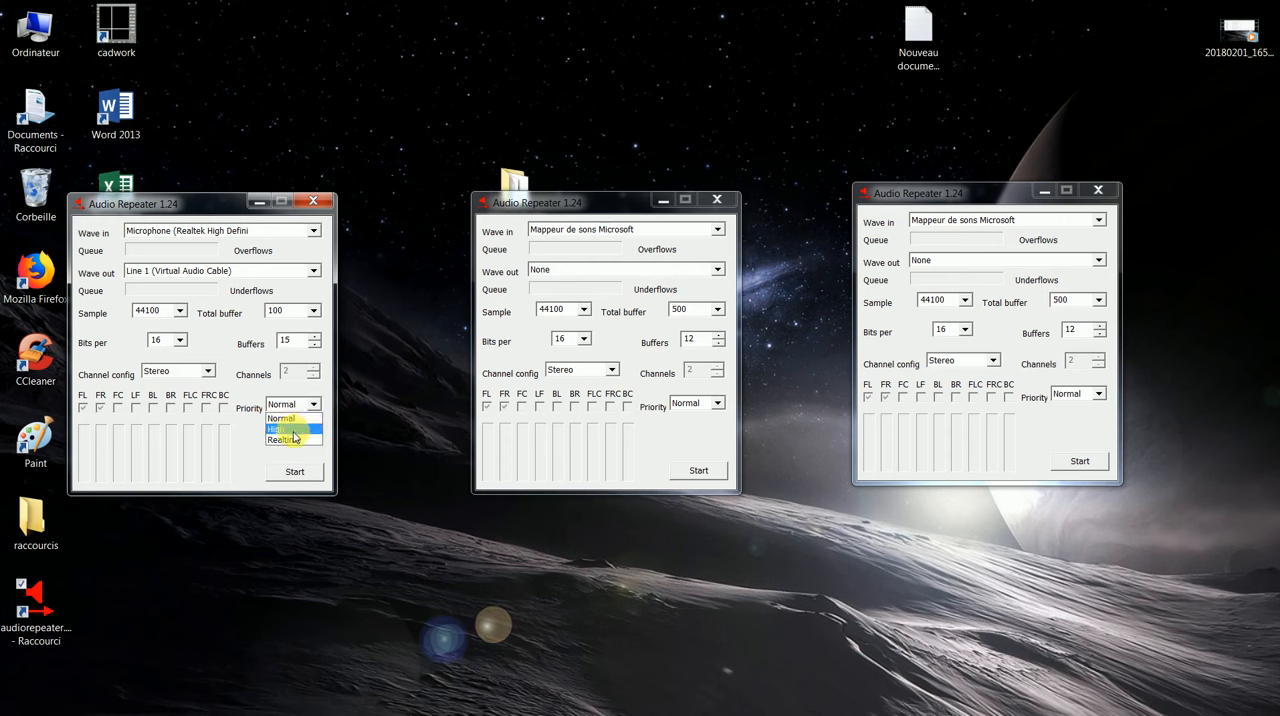
pyautogui.click(295, 429)
pyautogui.click(310, 477)
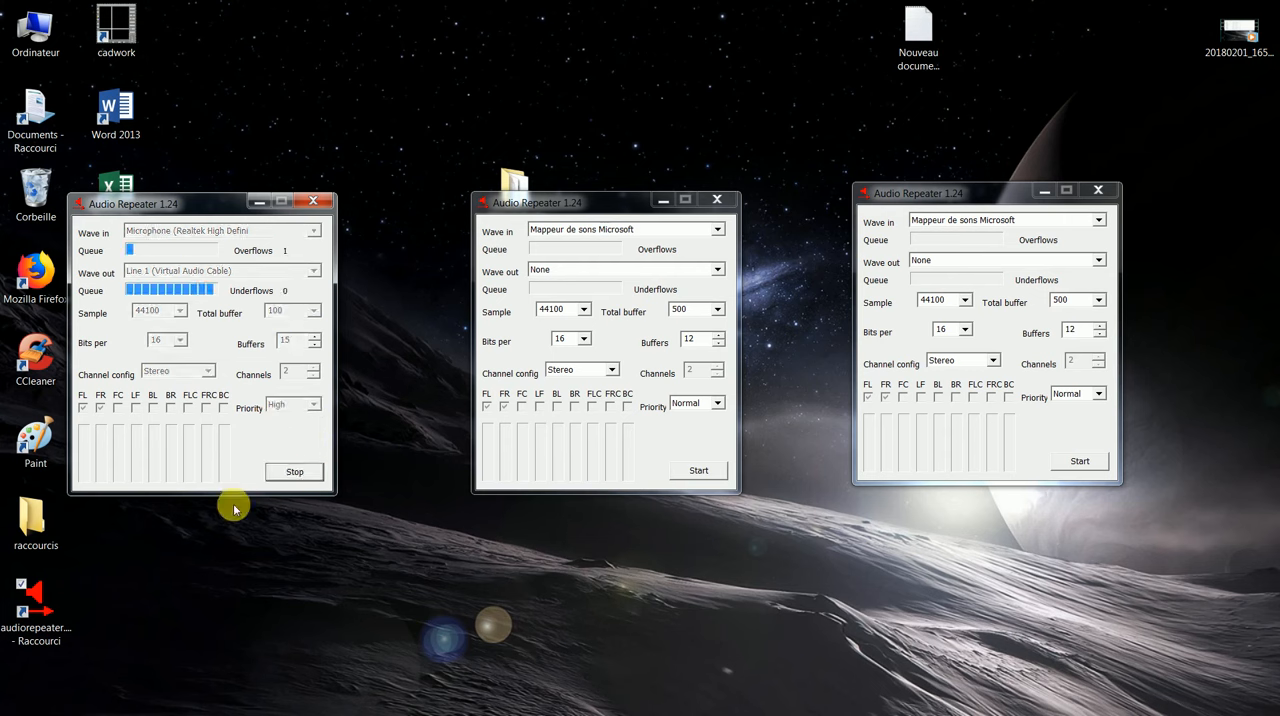
# Step: Set the middle Audio Repeater's wave in to Line 2 (Virtual Audio Cable) and its wave out to Line 1 (Virtual Audio Cable)
pyautogui.click(717, 233)
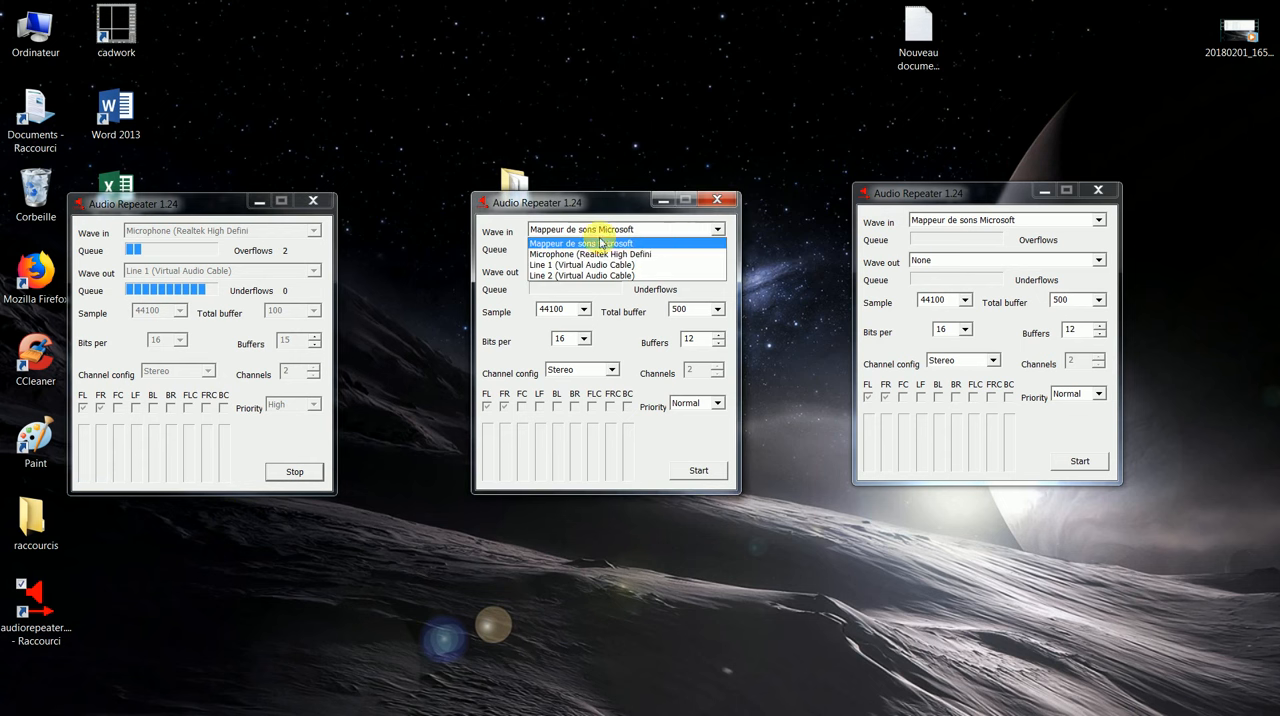
pyautogui.click(601, 275)
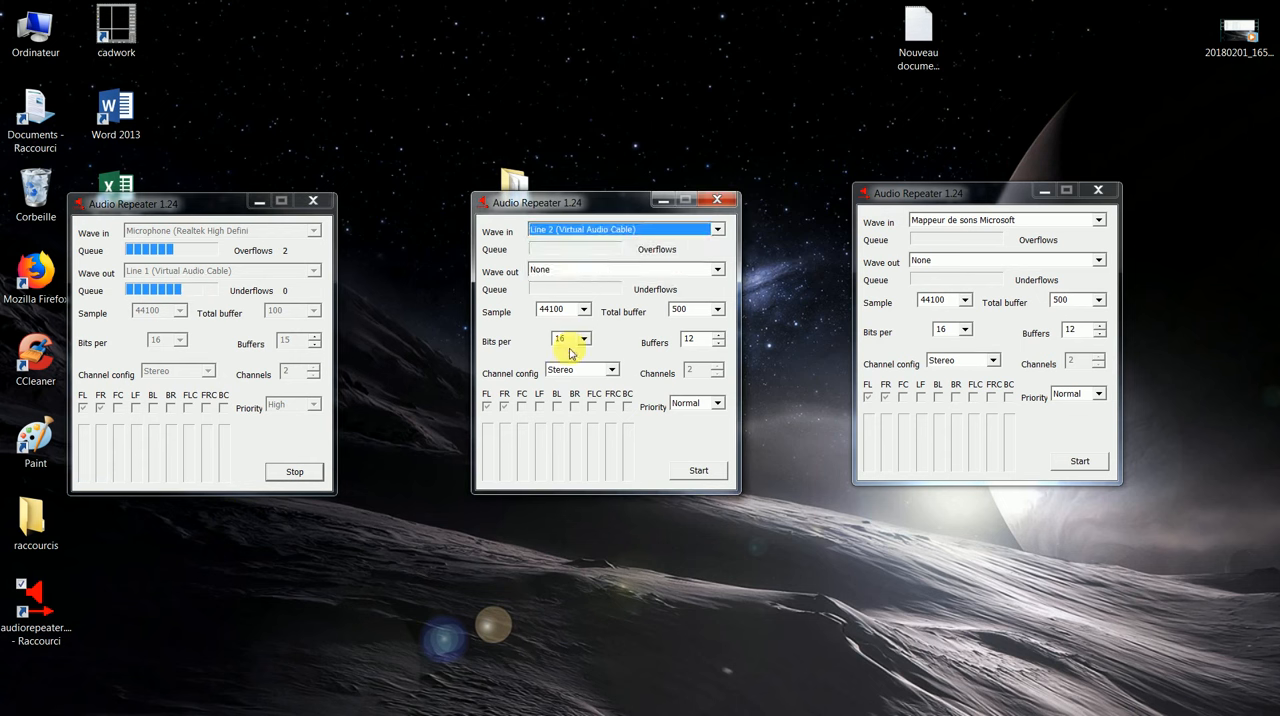
pyautogui.click(717, 268)
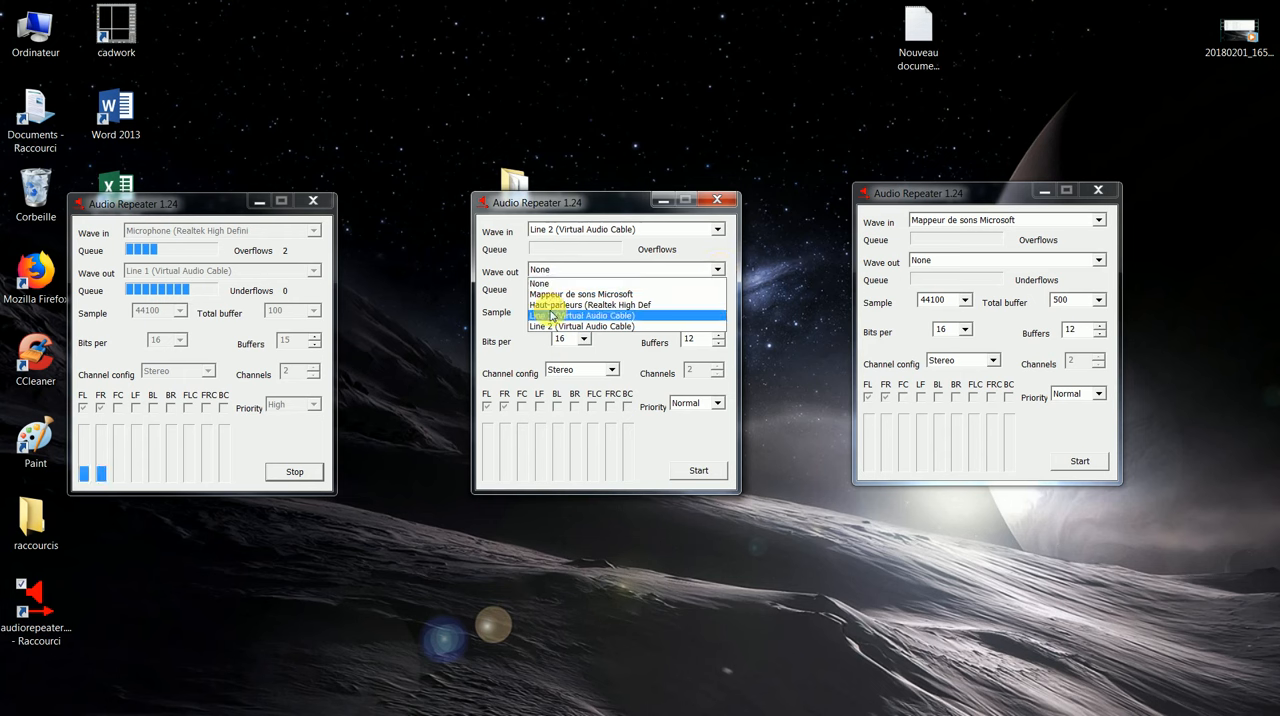
pyautogui.click(551, 316)
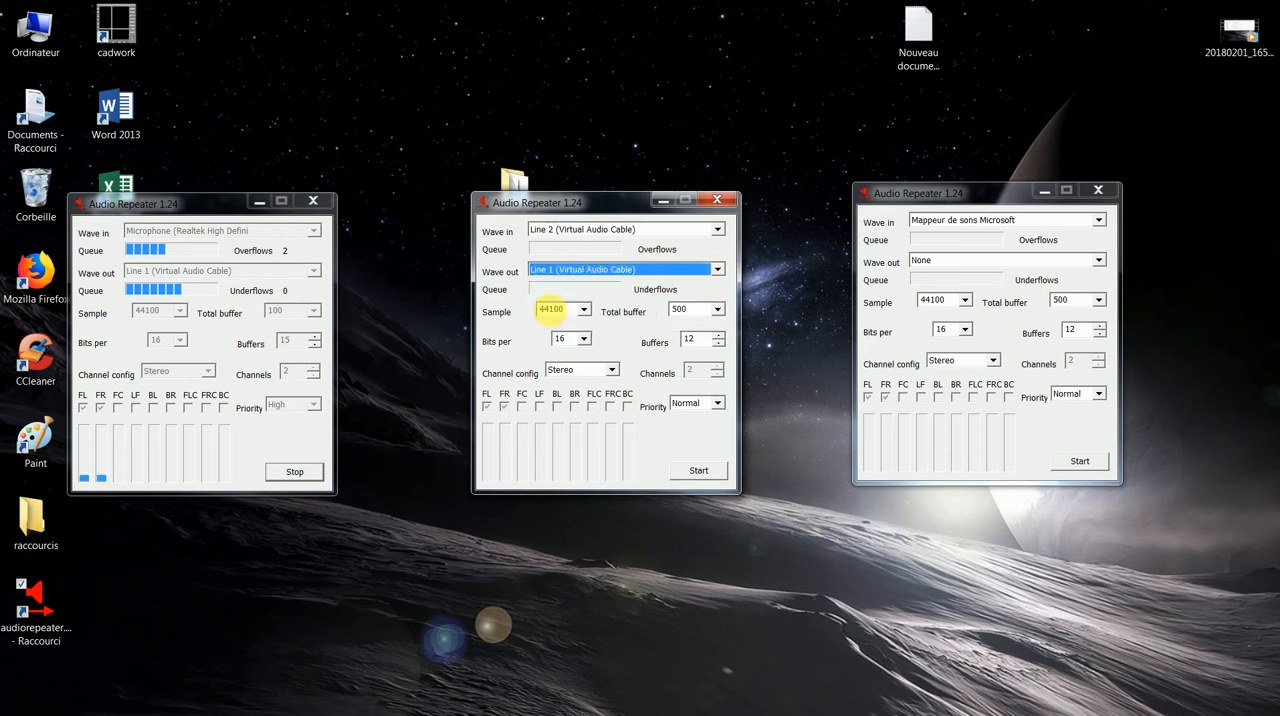
# Step: Set the middle Audio Repeater's total buffer to 100, buffers to 15 and priority to High, and start it
pyautogui.click(717, 313)
pyautogui.click(716, 398)
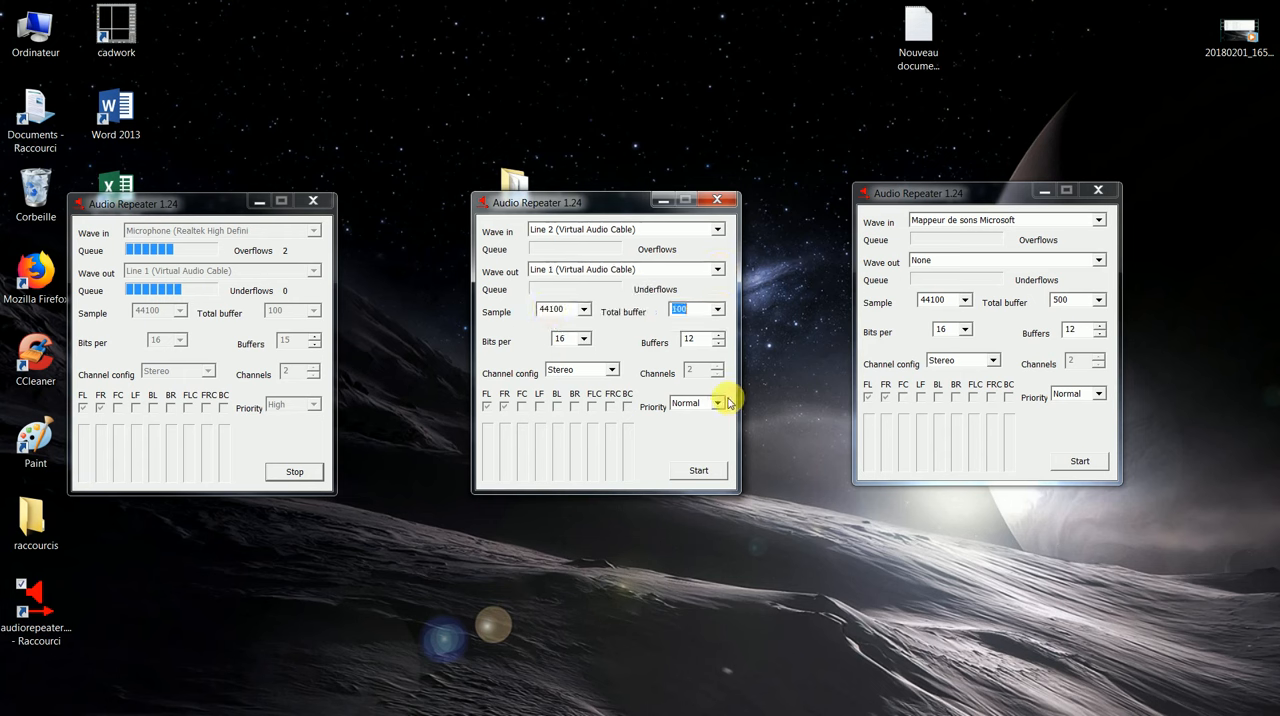
pyautogui.click(720, 336)
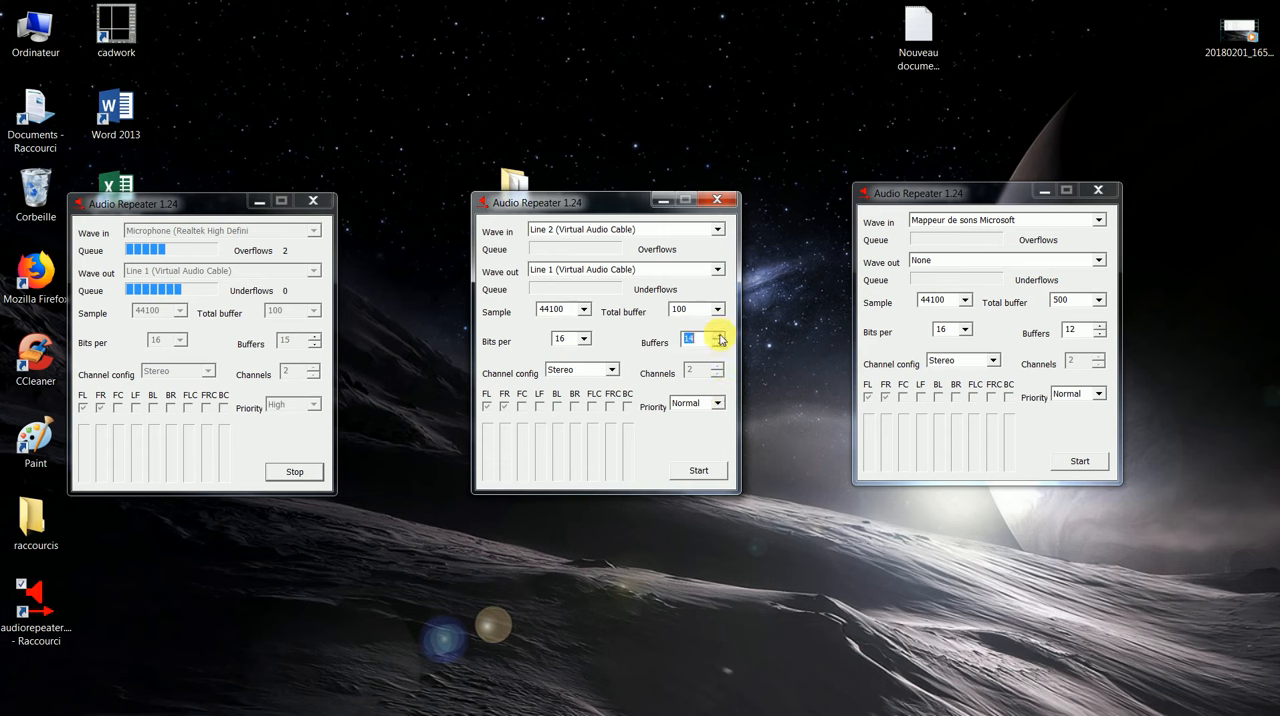
pyautogui.click(720, 336)
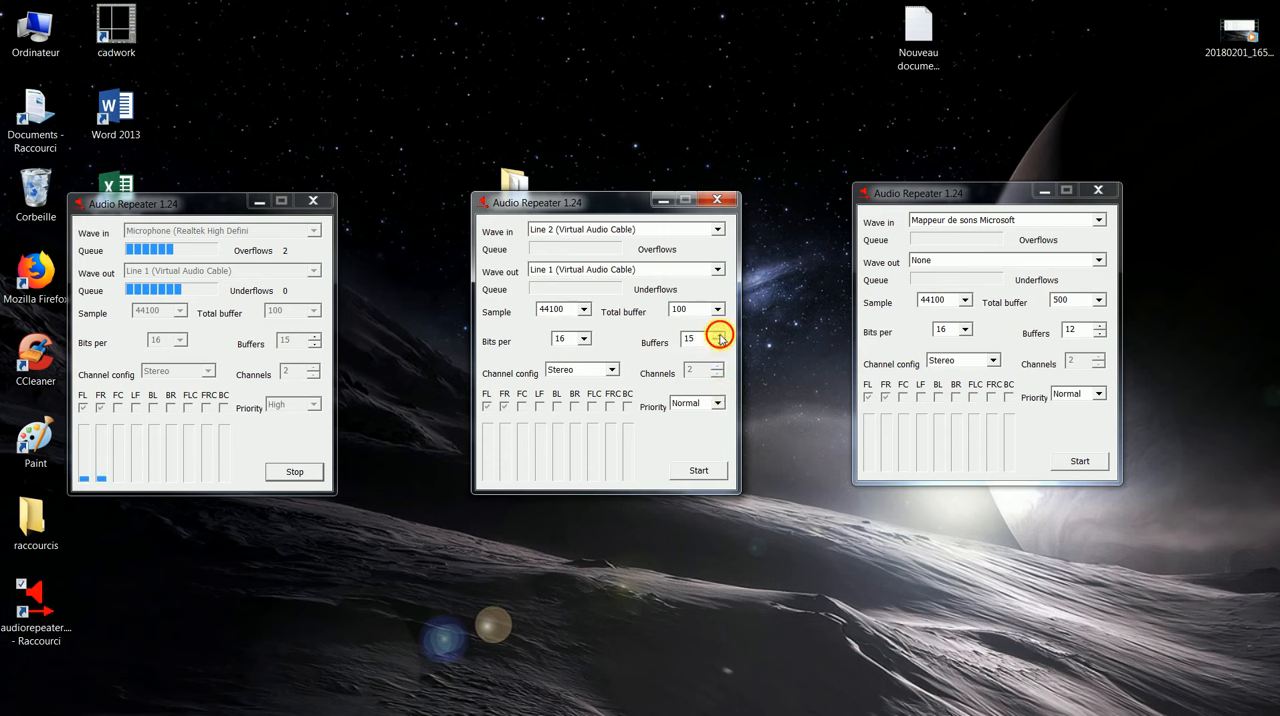
pyautogui.click(722, 403)
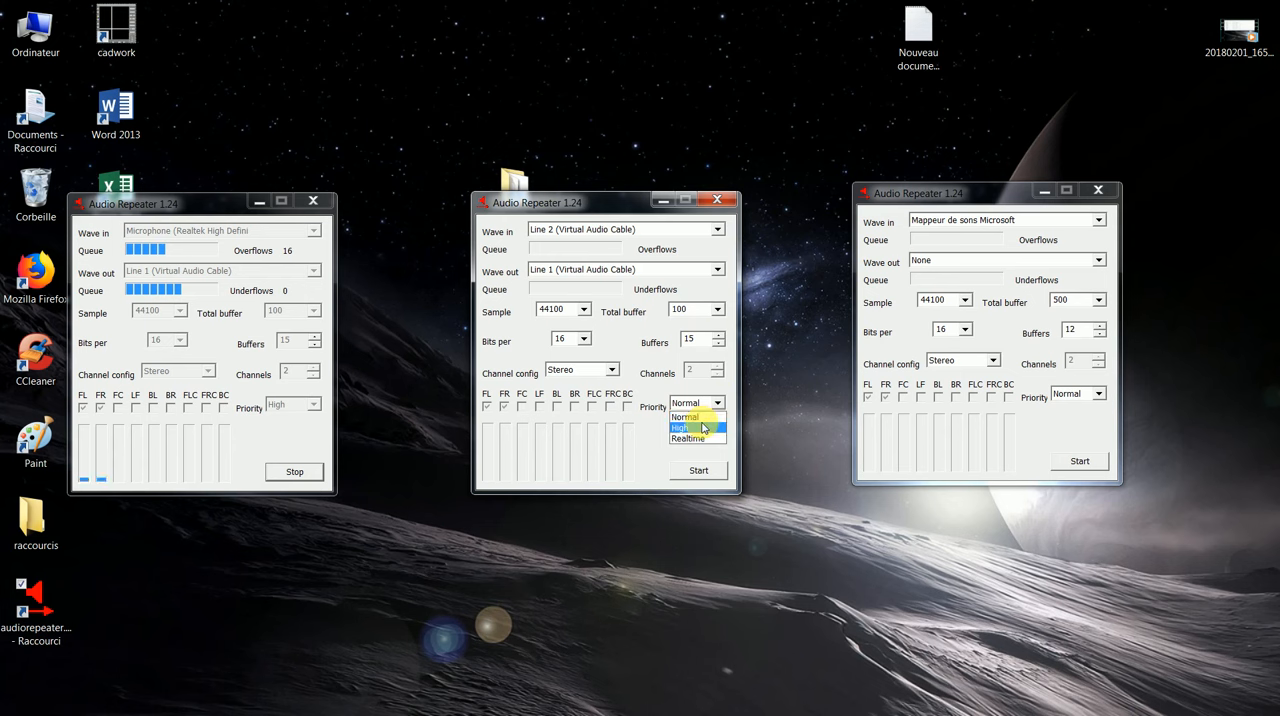
pyautogui.click(700, 427)
pyautogui.click(698, 471)
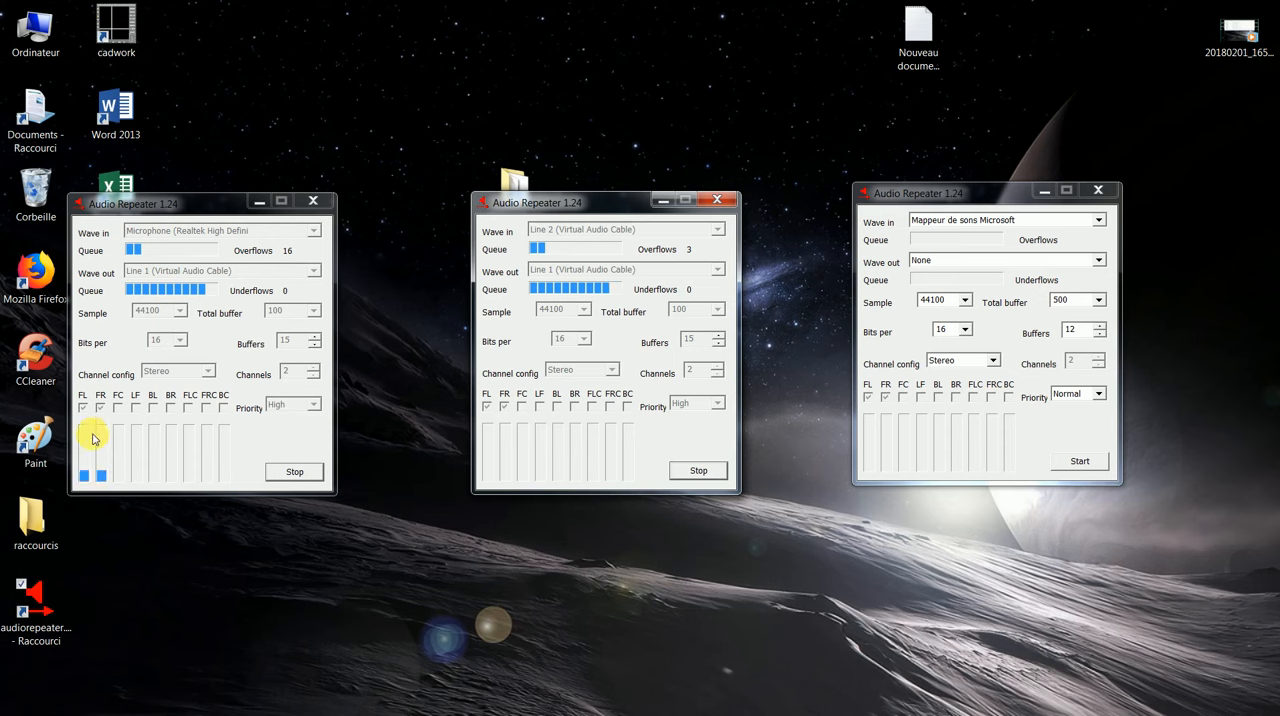
# Step: Set the third Audio Repeater's wave in to Line 2 (Virtual Audio Cable) and its wave out to Haut-parleurs (Realtek High Def
pyautogui.click(1100, 223)
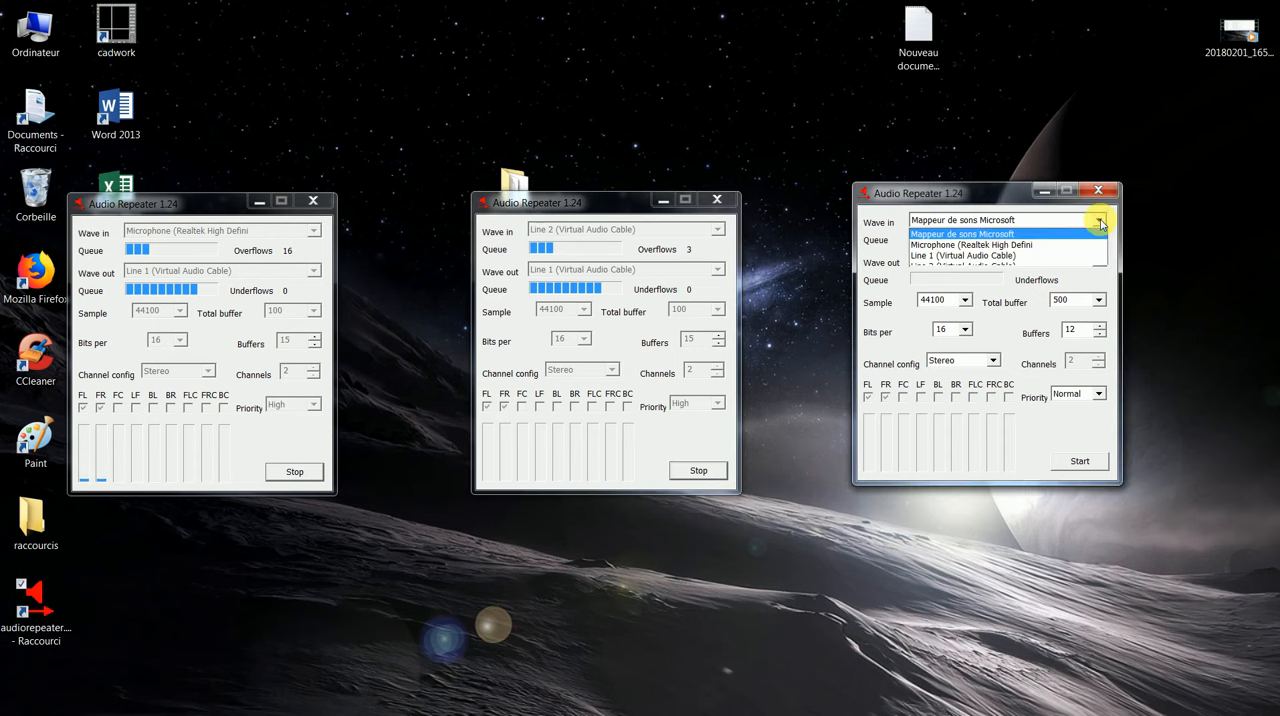
pyautogui.click(945, 262)
pyautogui.click(1098, 260)
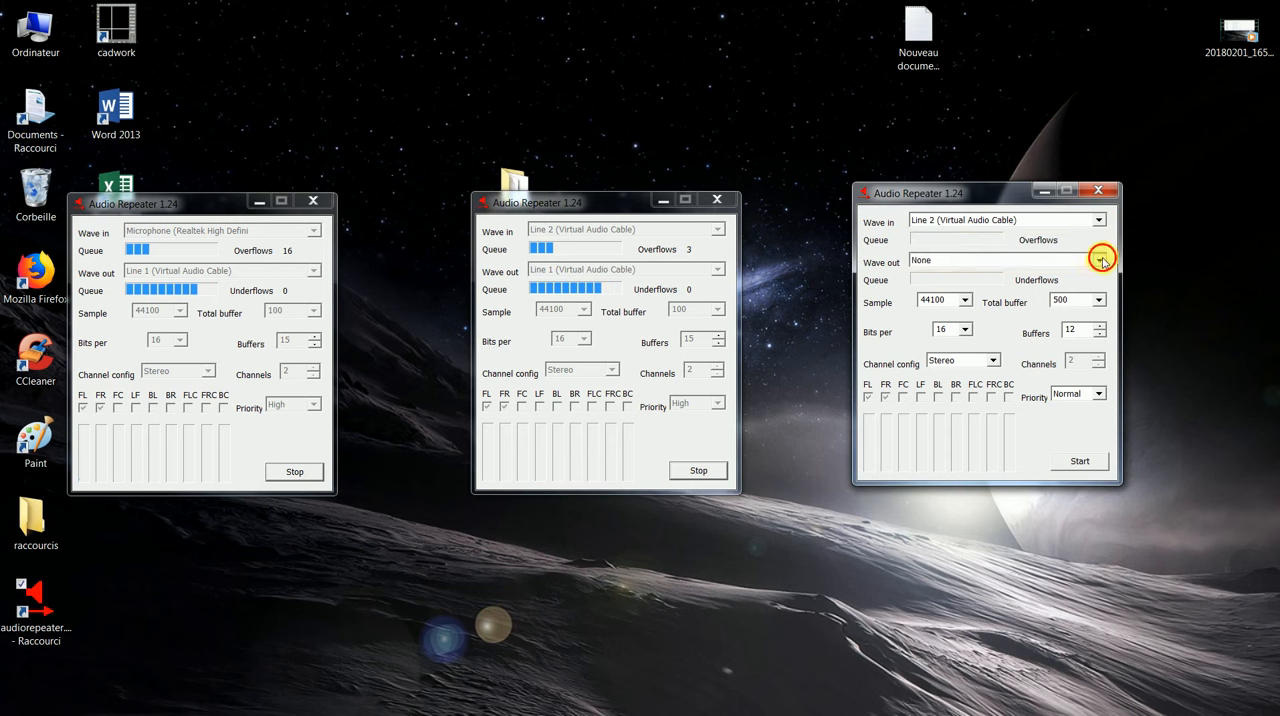
pyautogui.click(973, 296)
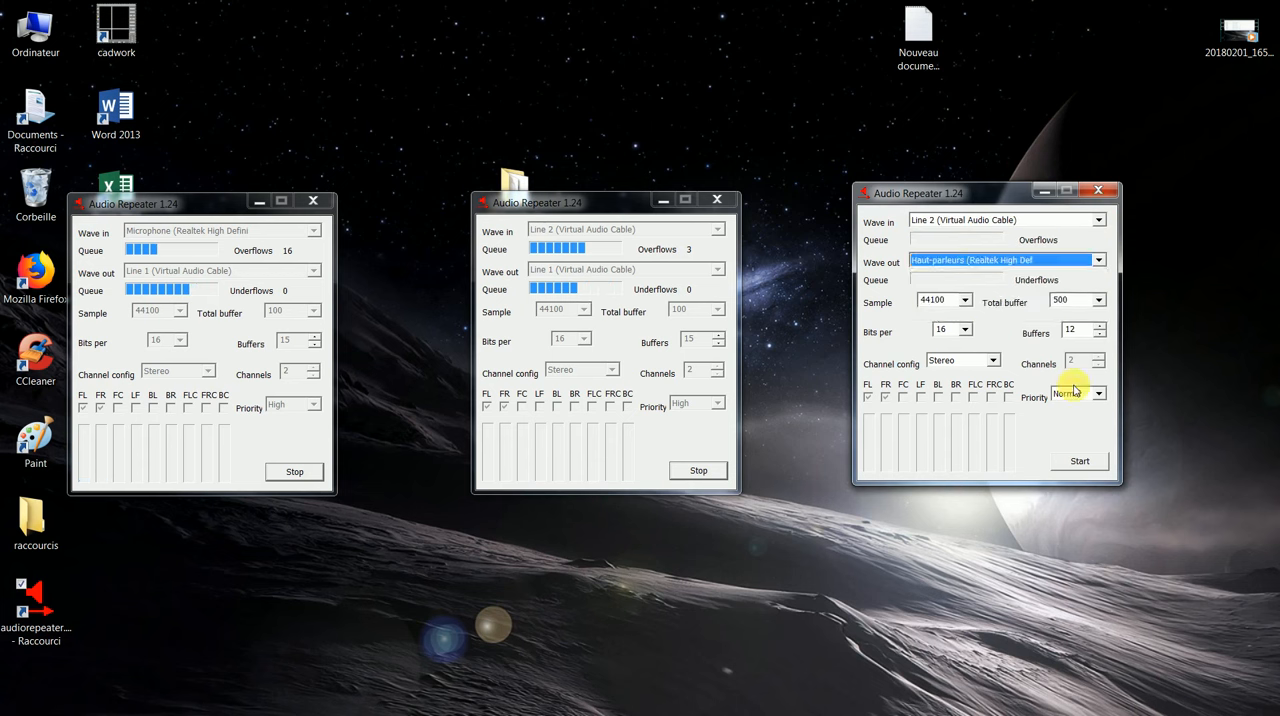
# Step: Set the third Audio Repeater's total buffer to 200 and start it
pyautogui.click(1099, 301)
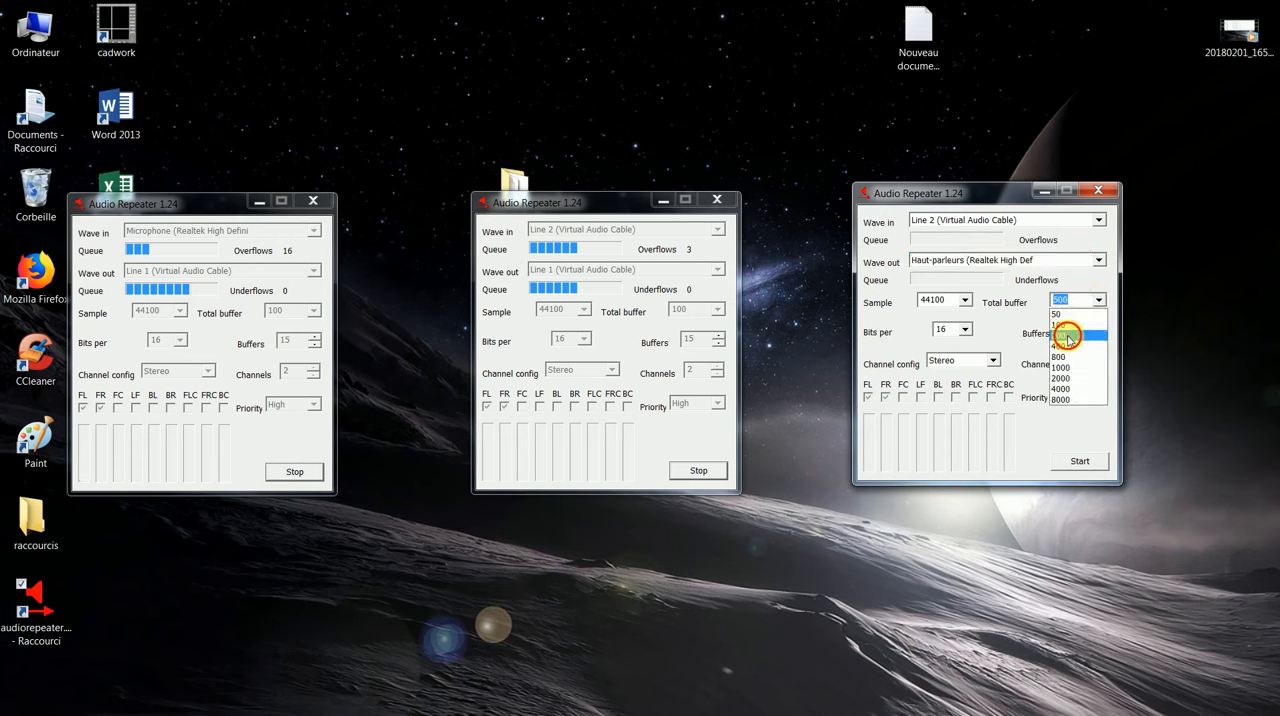
pyautogui.click(1068, 336)
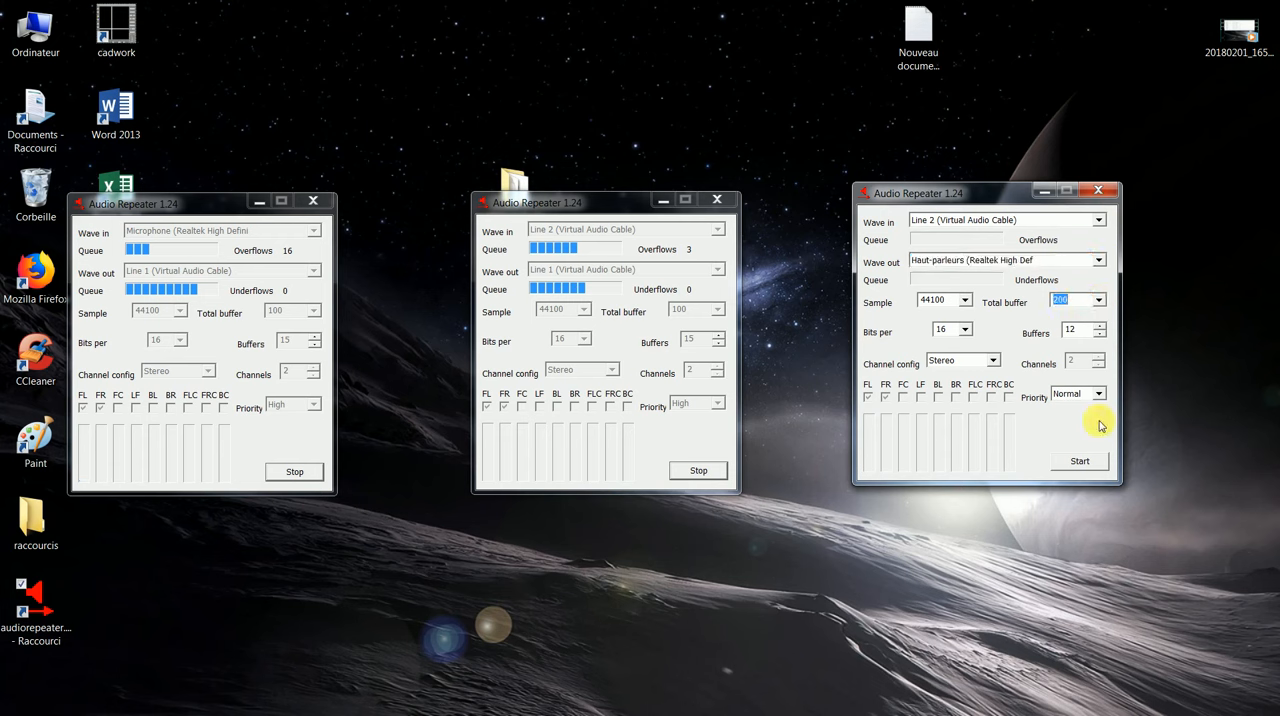
pyautogui.click(1100, 461)
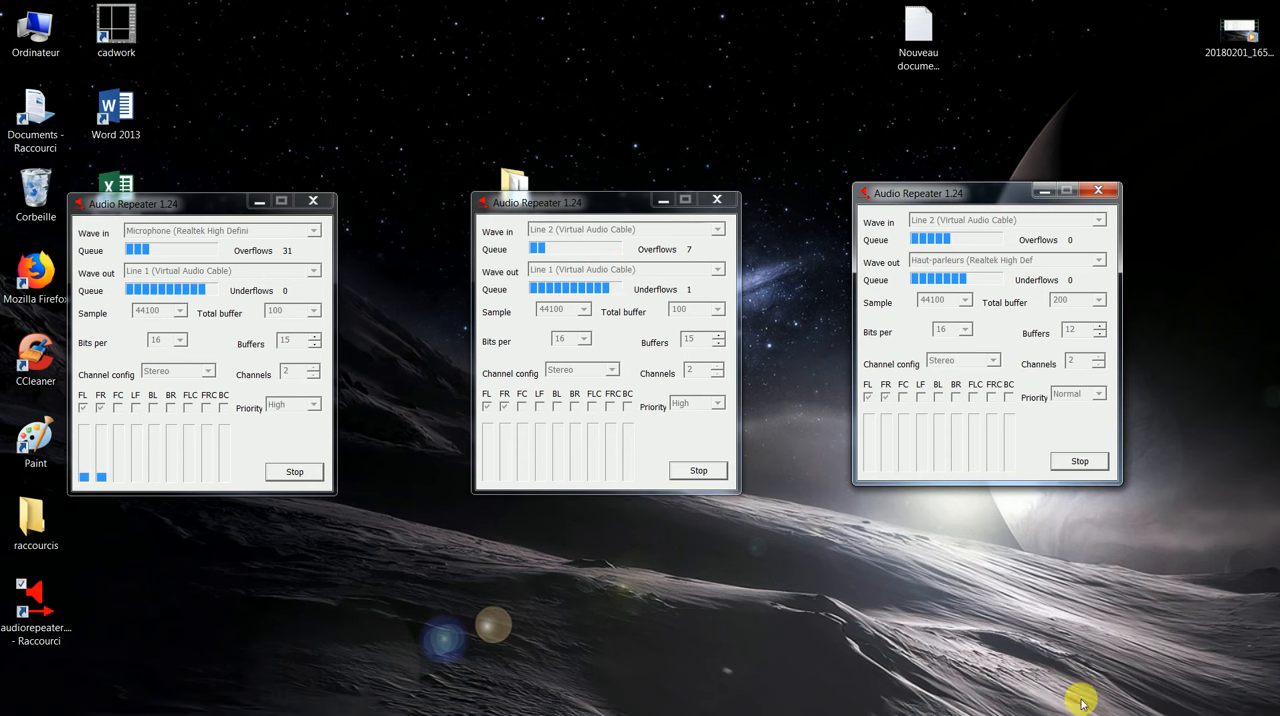
# Step: Switch to Skype and open its audio and video settings
pyautogui.press('super')
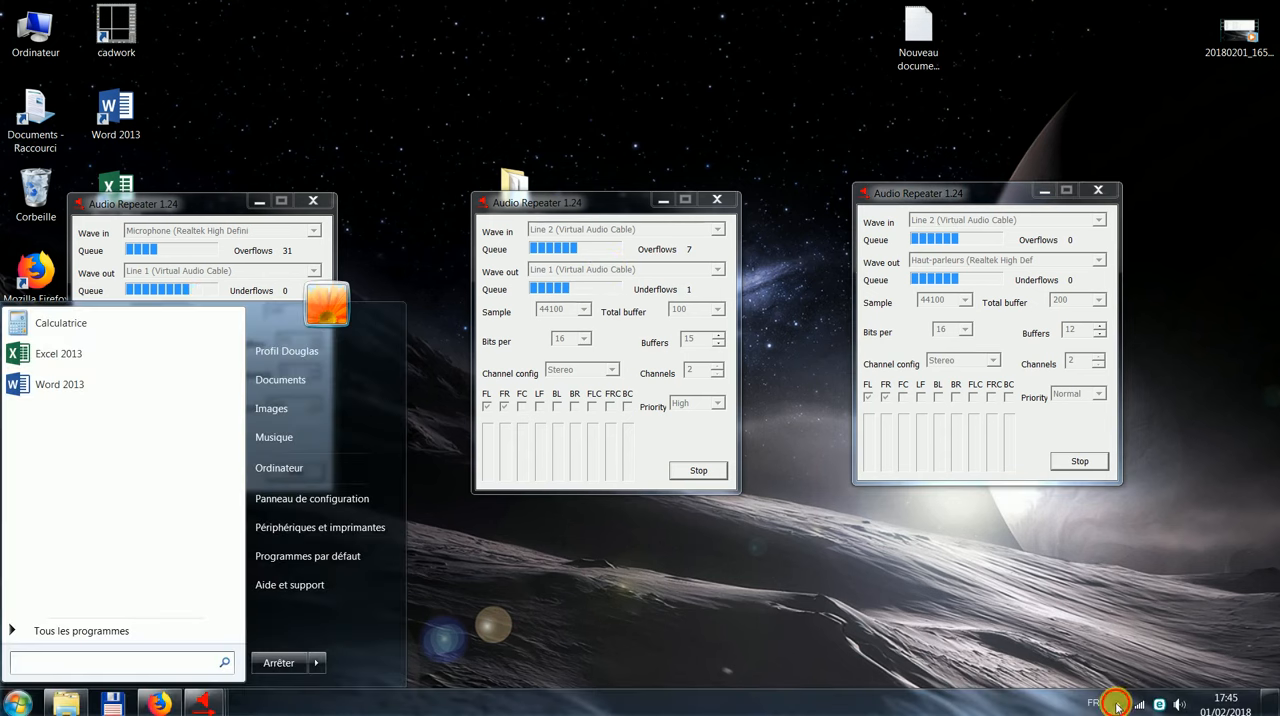
pyautogui.click(1117, 703)
pyautogui.click(1130, 625)
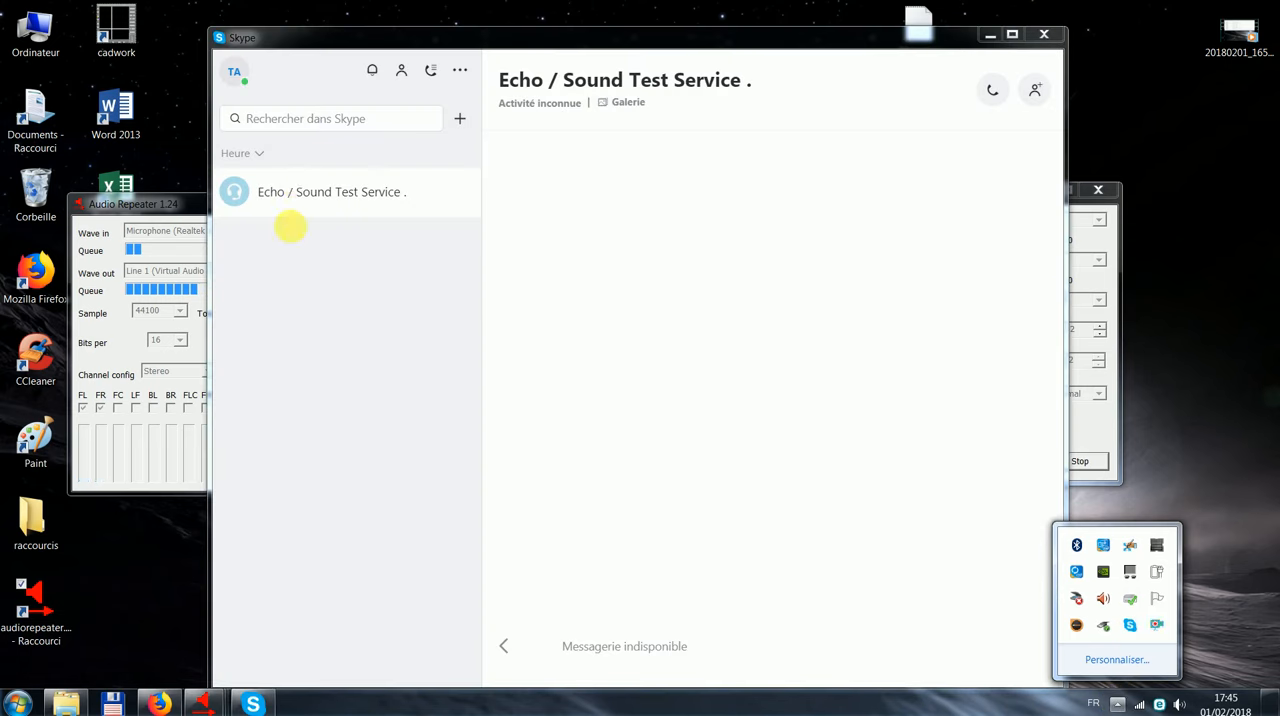
pyautogui.click(264, 175)
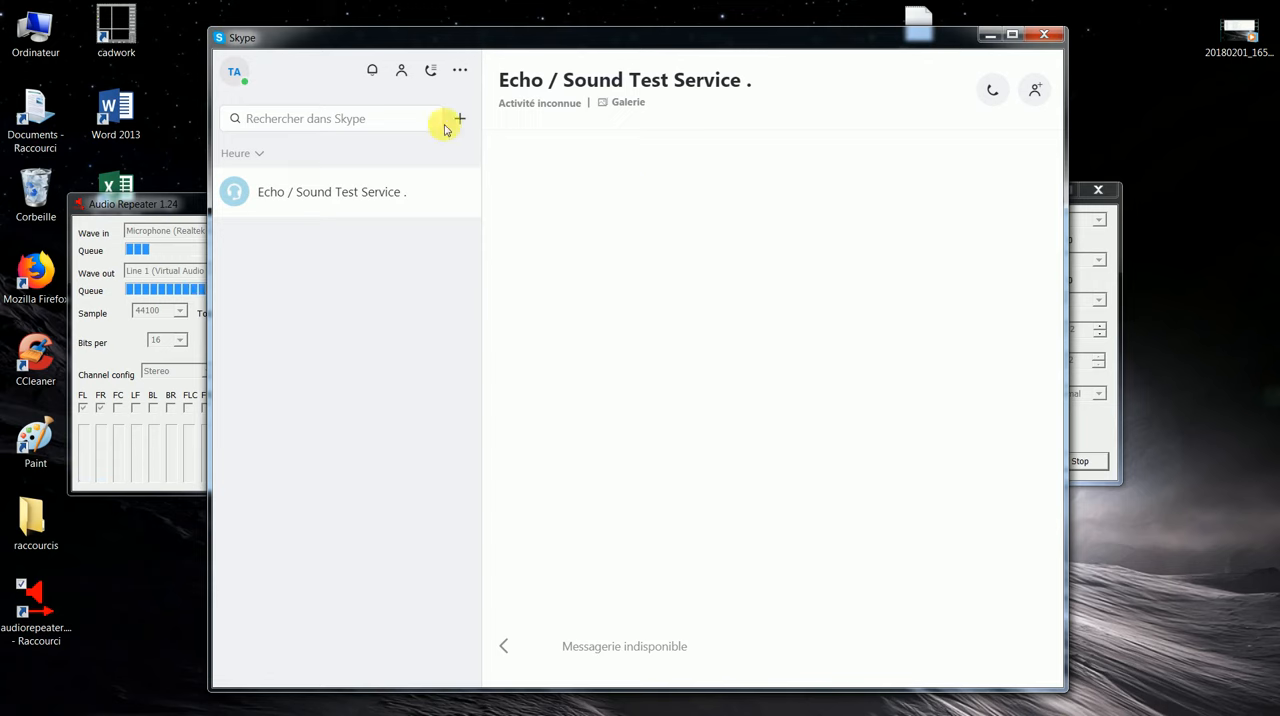
pyautogui.click(462, 71)
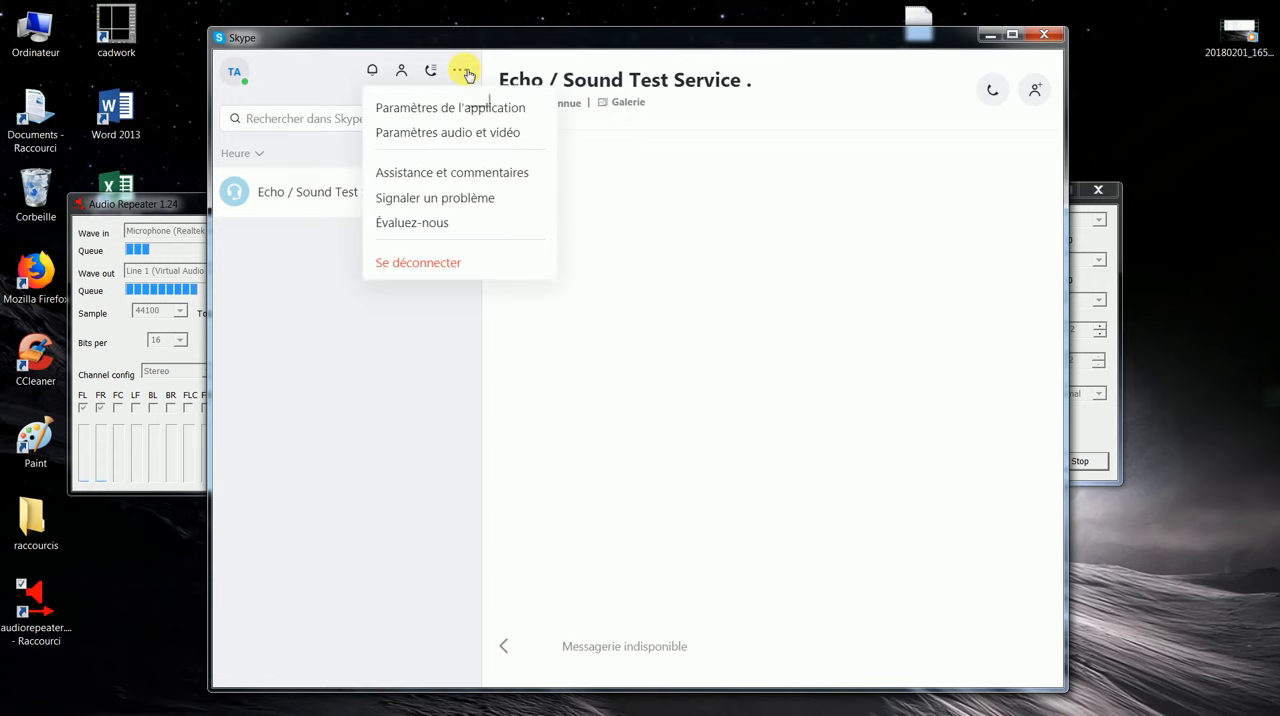
pyautogui.click(494, 135)
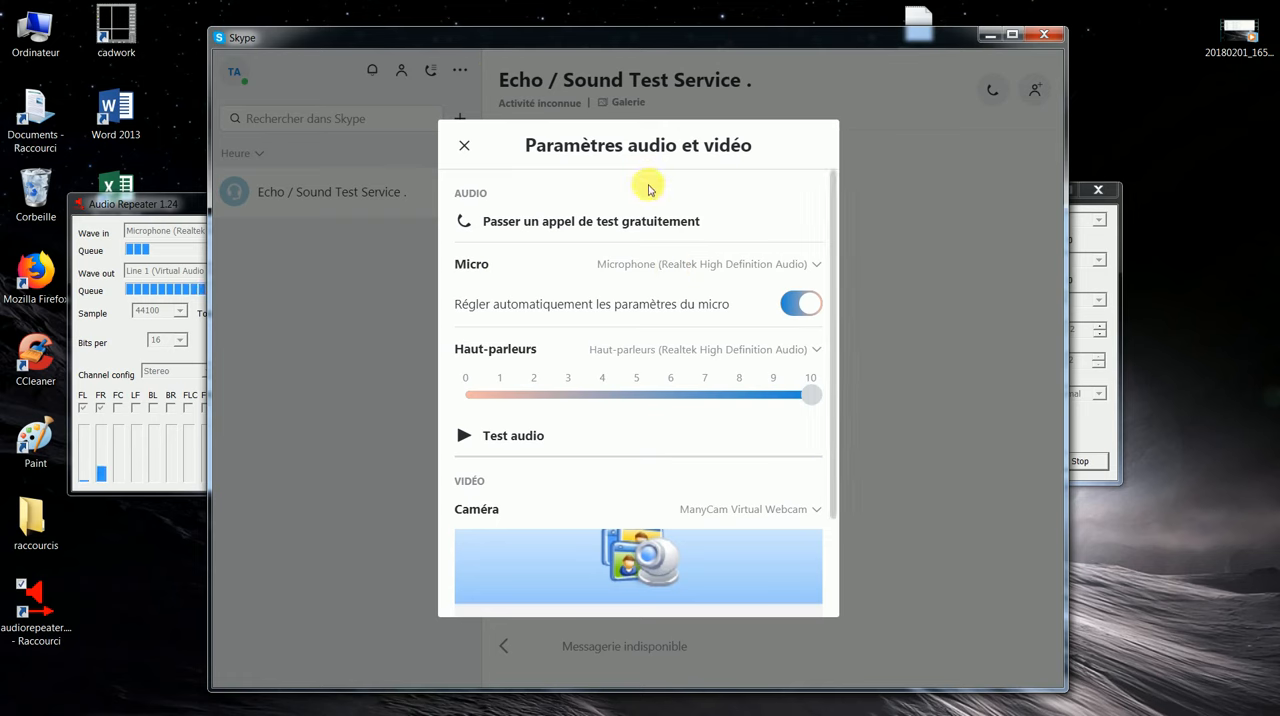
# Step: Turn off Skype's automatic microphone adjustment and set its speakers to Line 2 (Virtual Audio Cable)
pyautogui.click(801, 303)
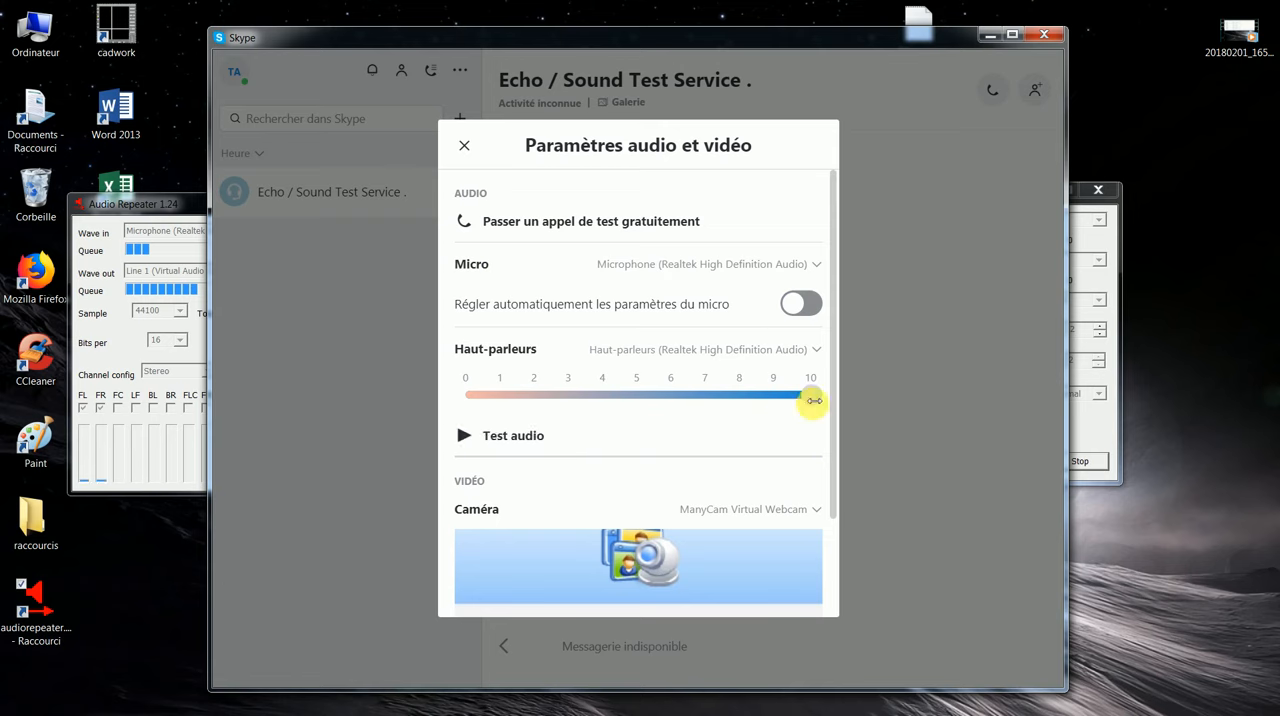
pyautogui.click(818, 352)
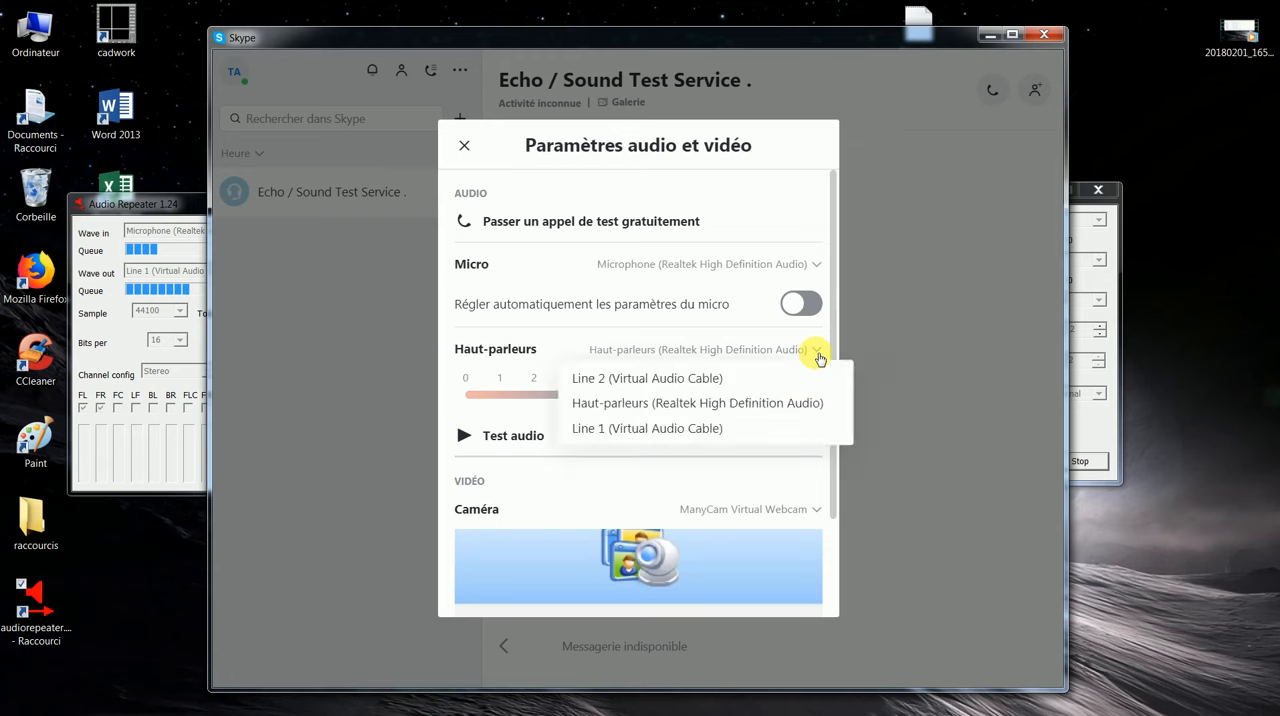
pyautogui.click(680, 378)
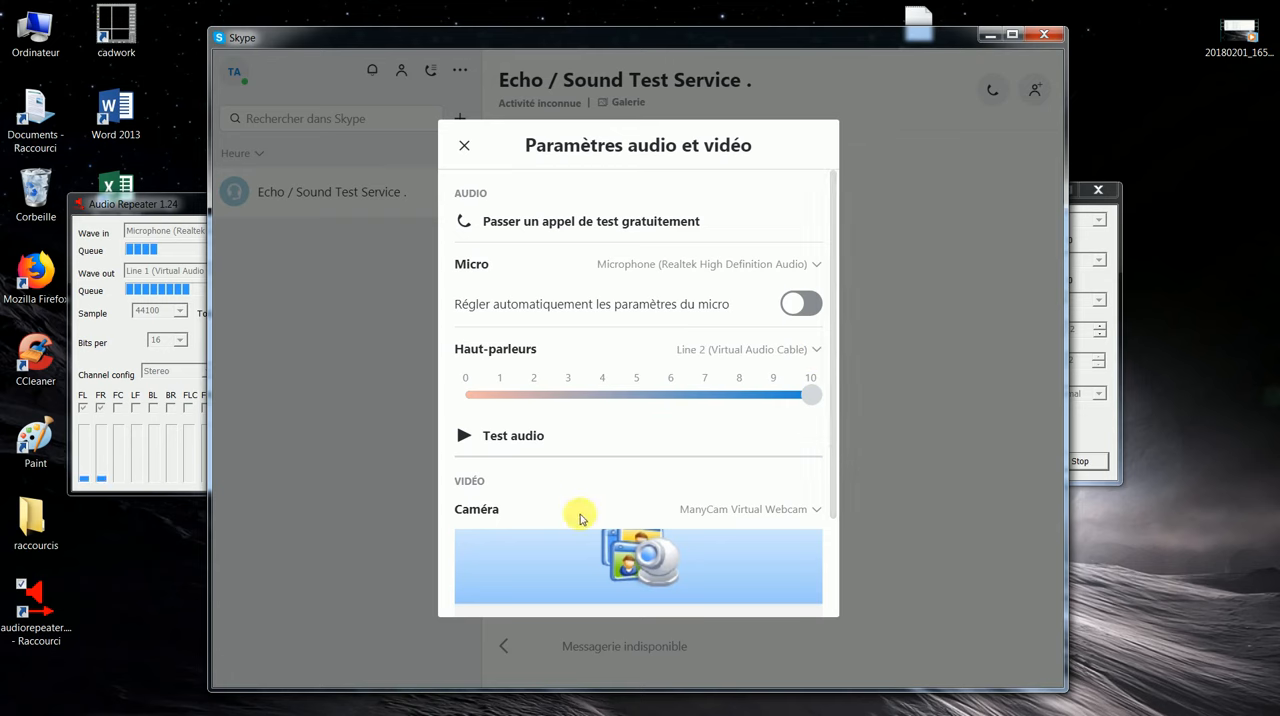
# Step: Set Skype's speaker volume to 5 and play the test sound, closing the settings and minimizing Skype when done
pyautogui.moveTo(815, 397); pyautogui.dragTo(637, 397)
pyautogui.click(464, 436)
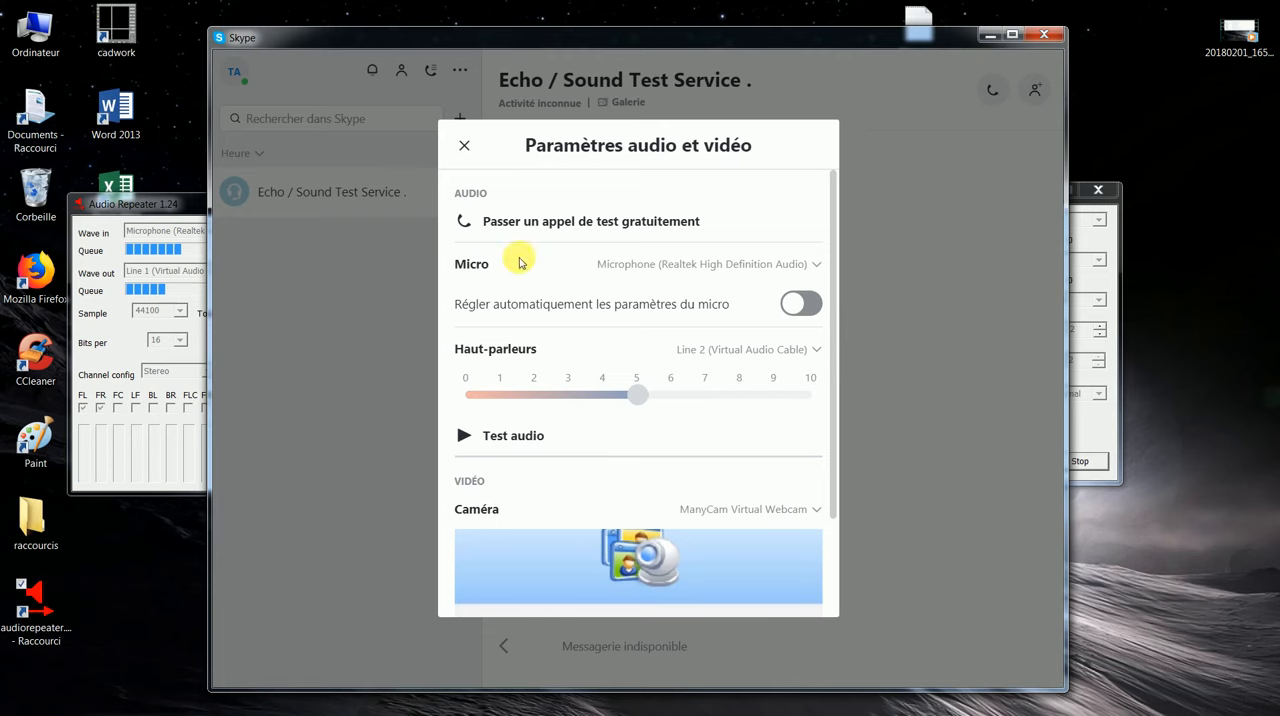
pyautogui.click(415, 245)
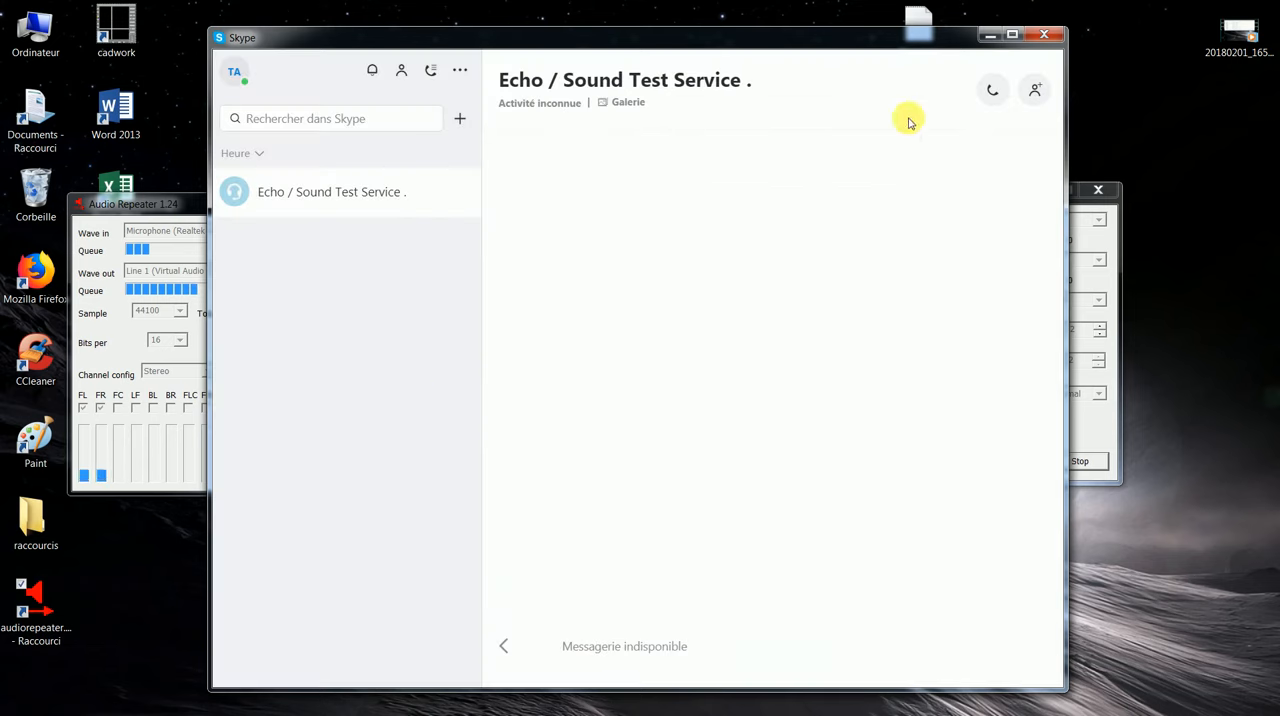
pyautogui.click(992, 36)
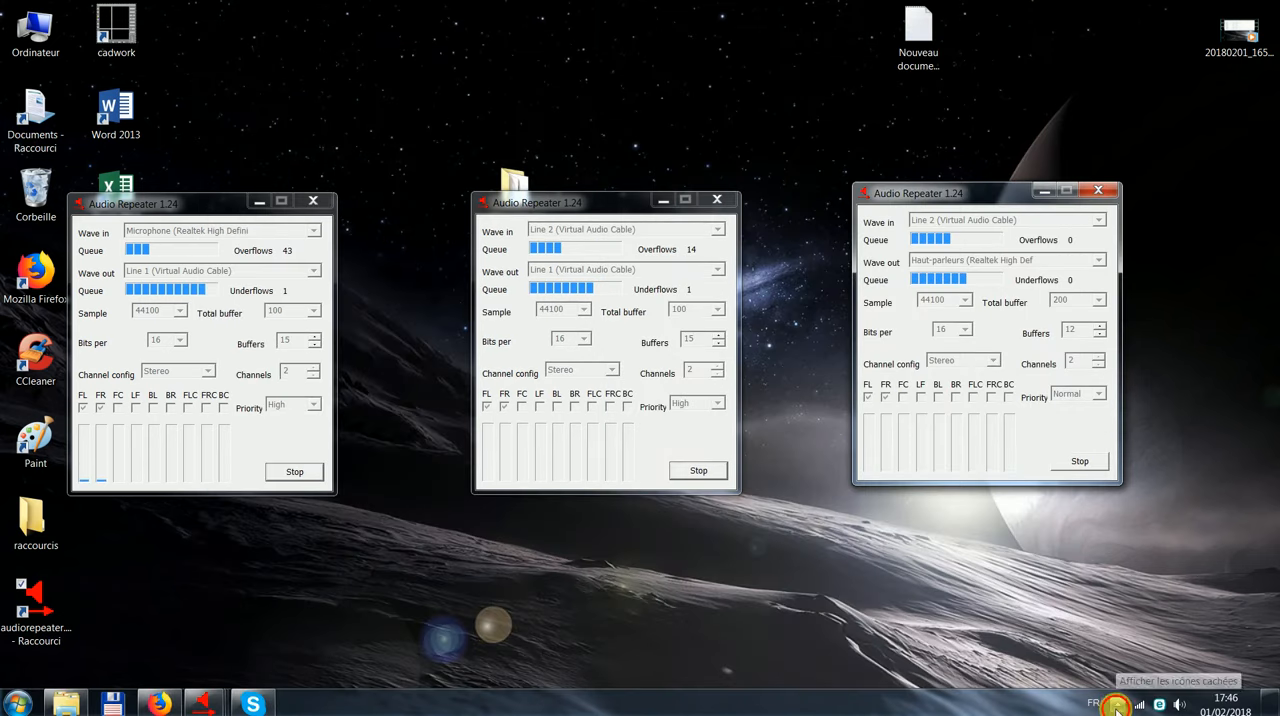
# Step: Switch to SAM Broadcaster and turn off the Voice FX microphone
pyautogui.click(1113, 704)
pyautogui.click(1078, 627)
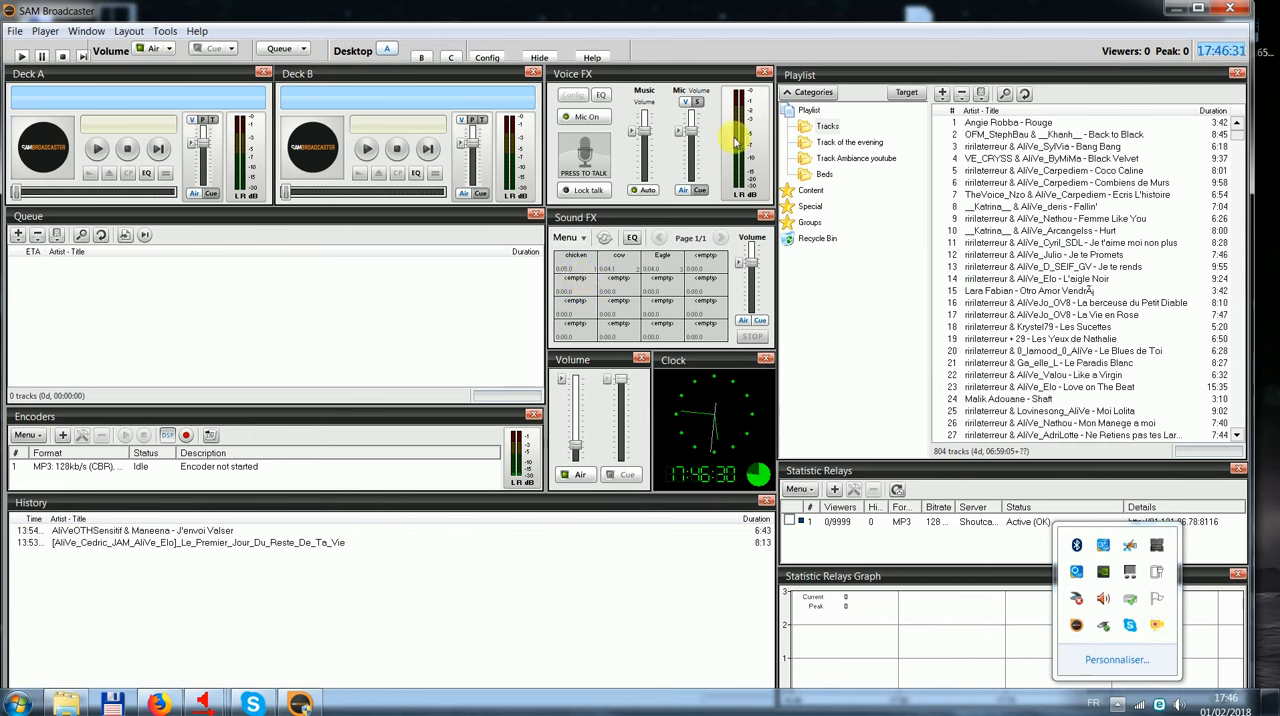
pyautogui.click(527, 252)
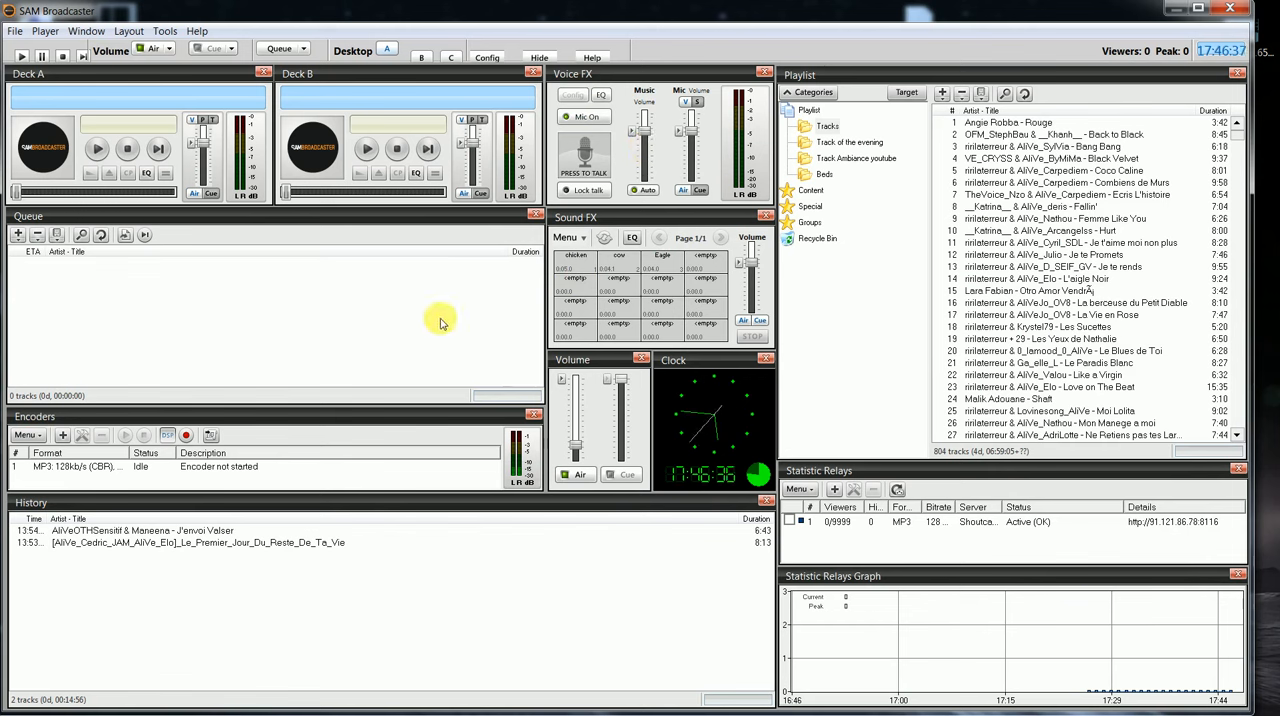
pyautogui.click(599, 119)
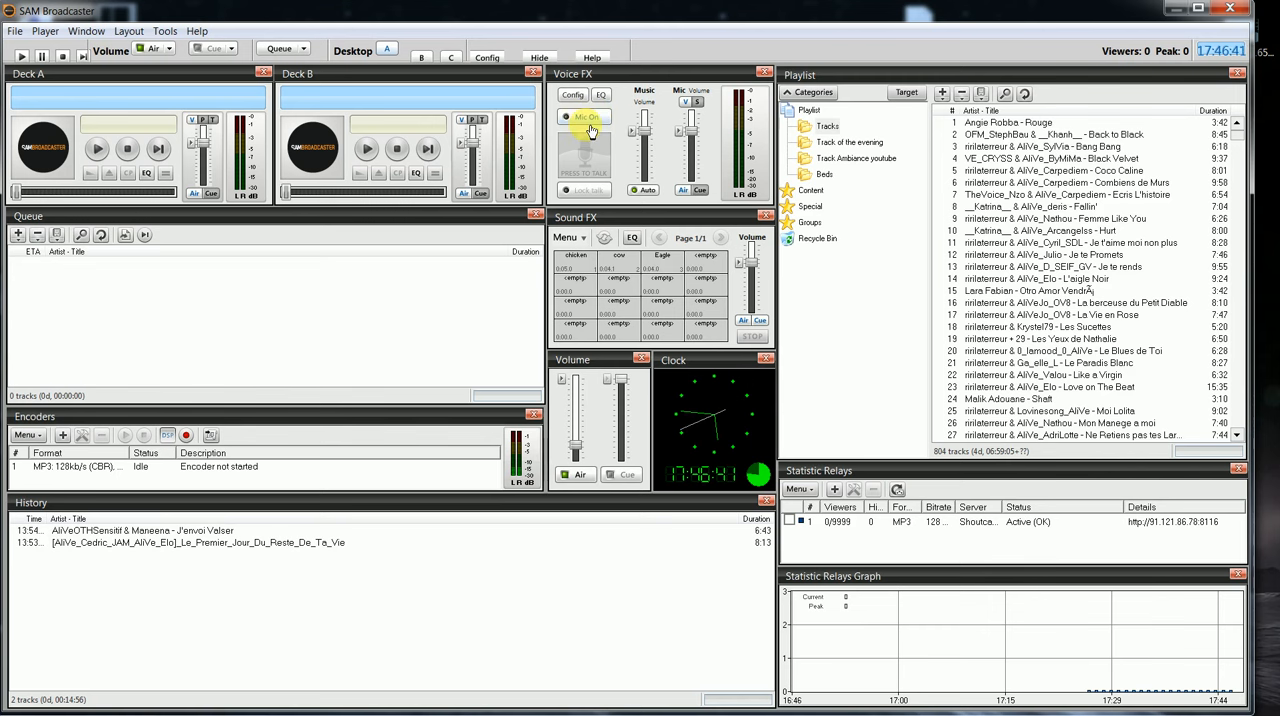
# Step: Configure Voice FX with destination Encoders (Record to pipeline, skip output) and record soundcard device Line 1 (Virtual Audio Cable)
pyautogui.click(572, 95)
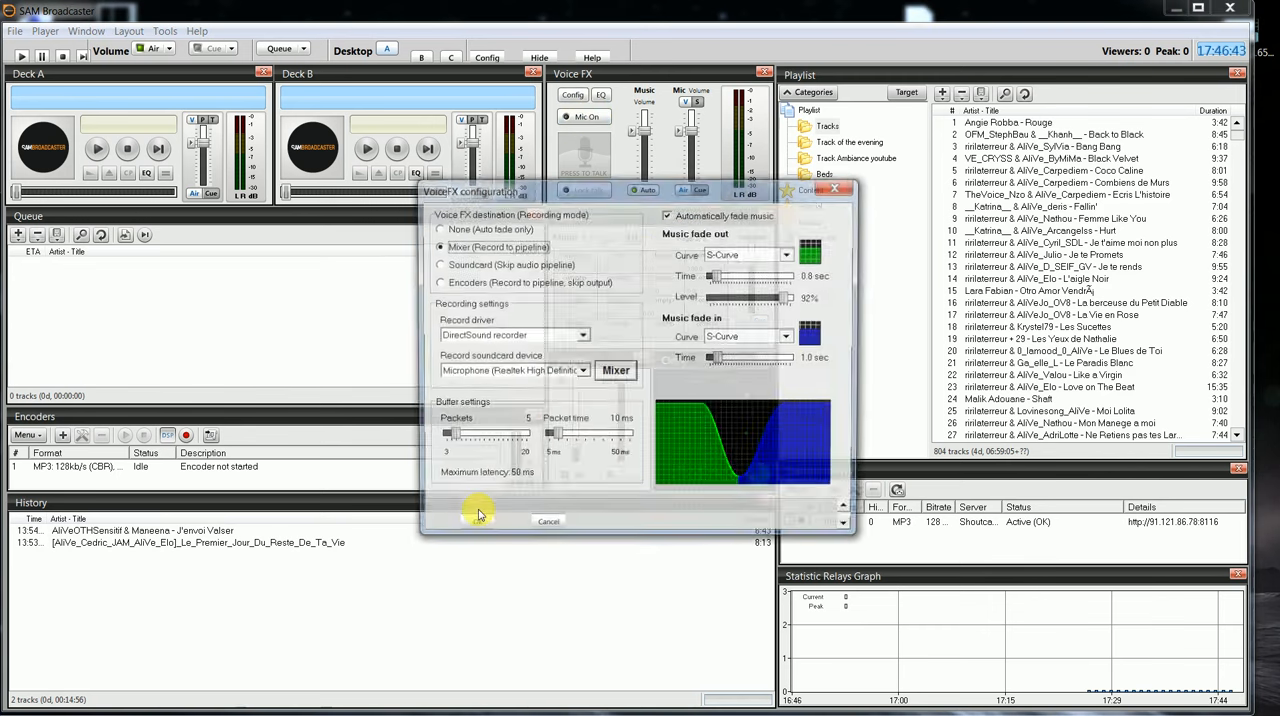
pyautogui.click(440, 284)
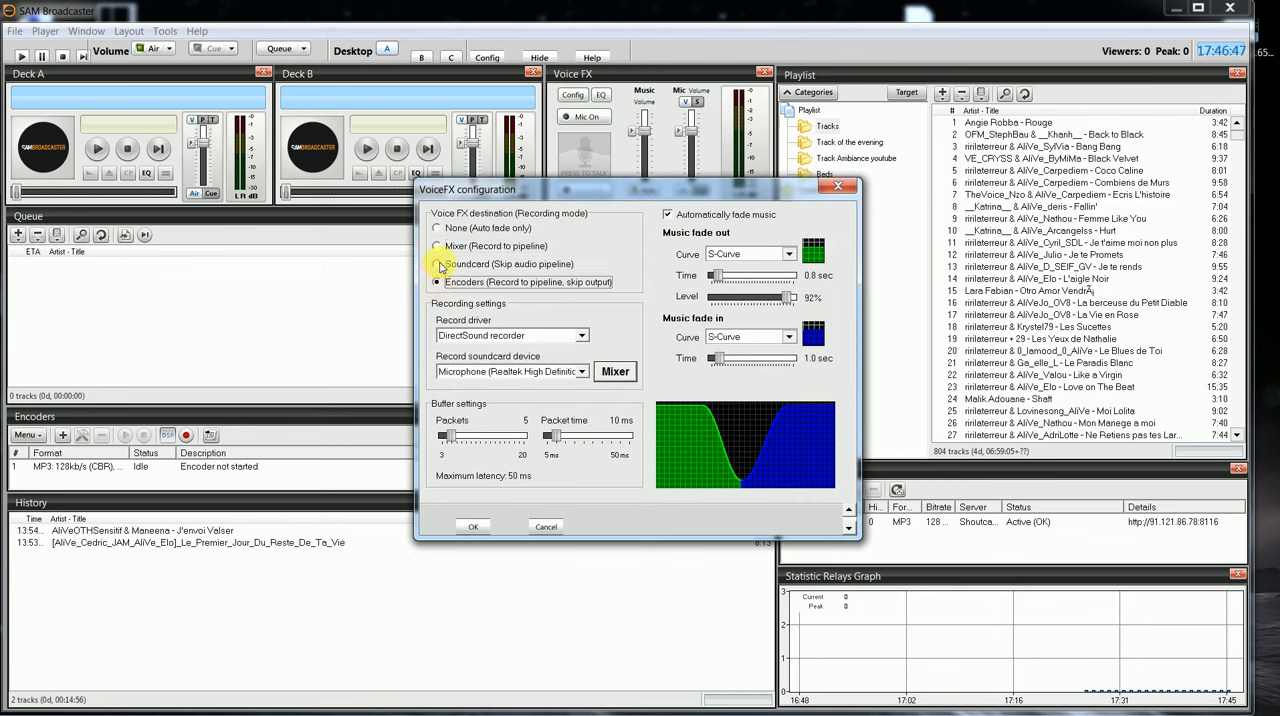
pyautogui.click(439, 247)
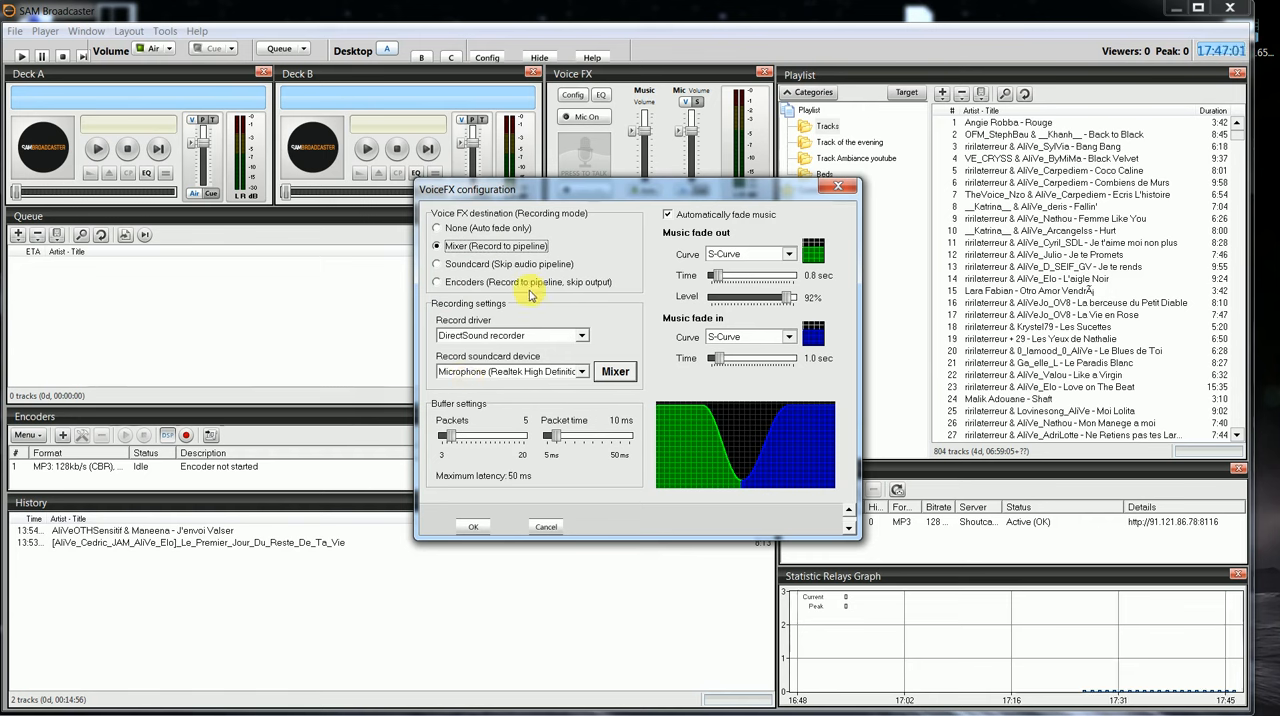
pyautogui.click(438, 283)
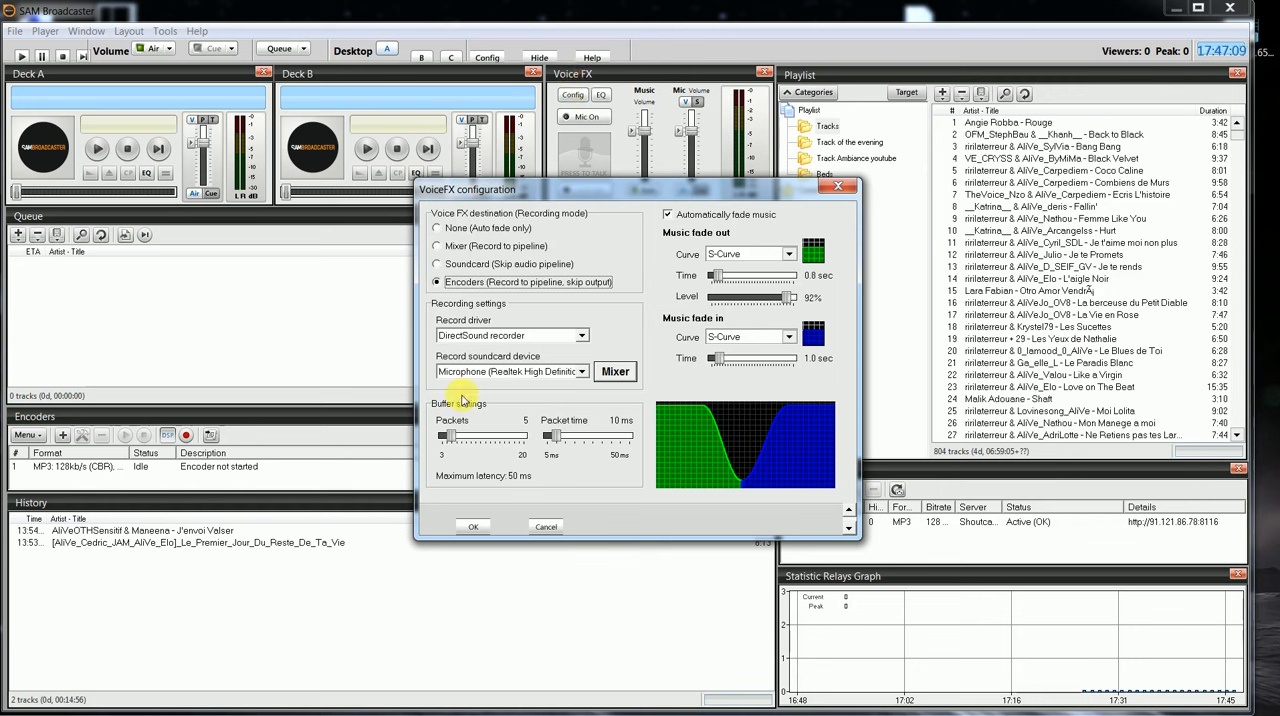
pyautogui.click(582, 372)
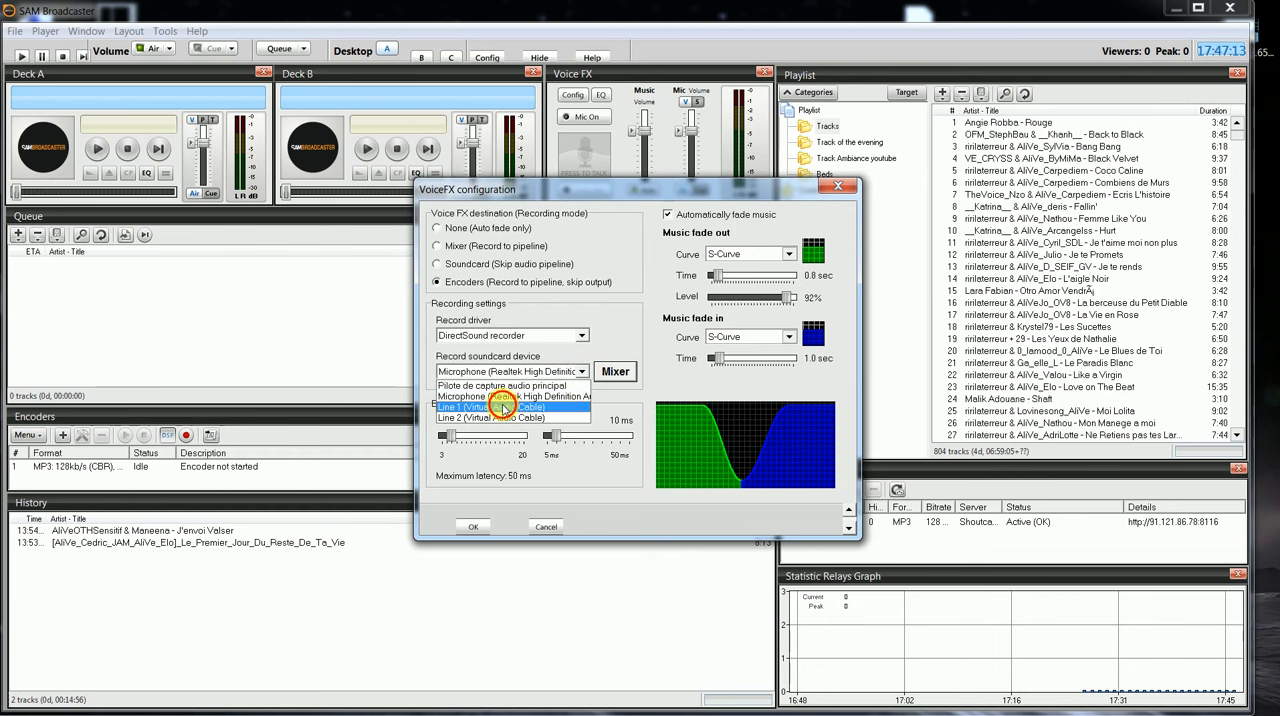
pyautogui.click(504, 407)
pyautogui.click(473, 526)
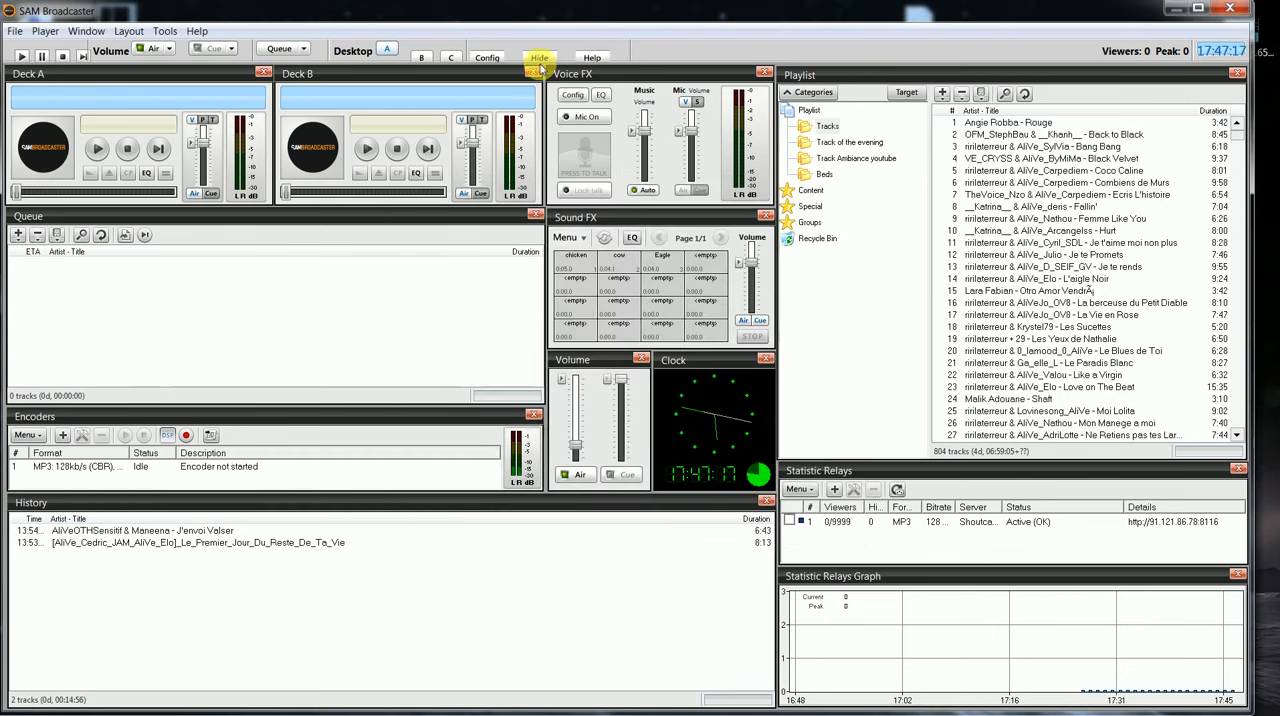
# Step: Check the Voice FX destination and routing in the Audio Mixer Pipeline configuration and close it
pyautogui.click(487, 58)
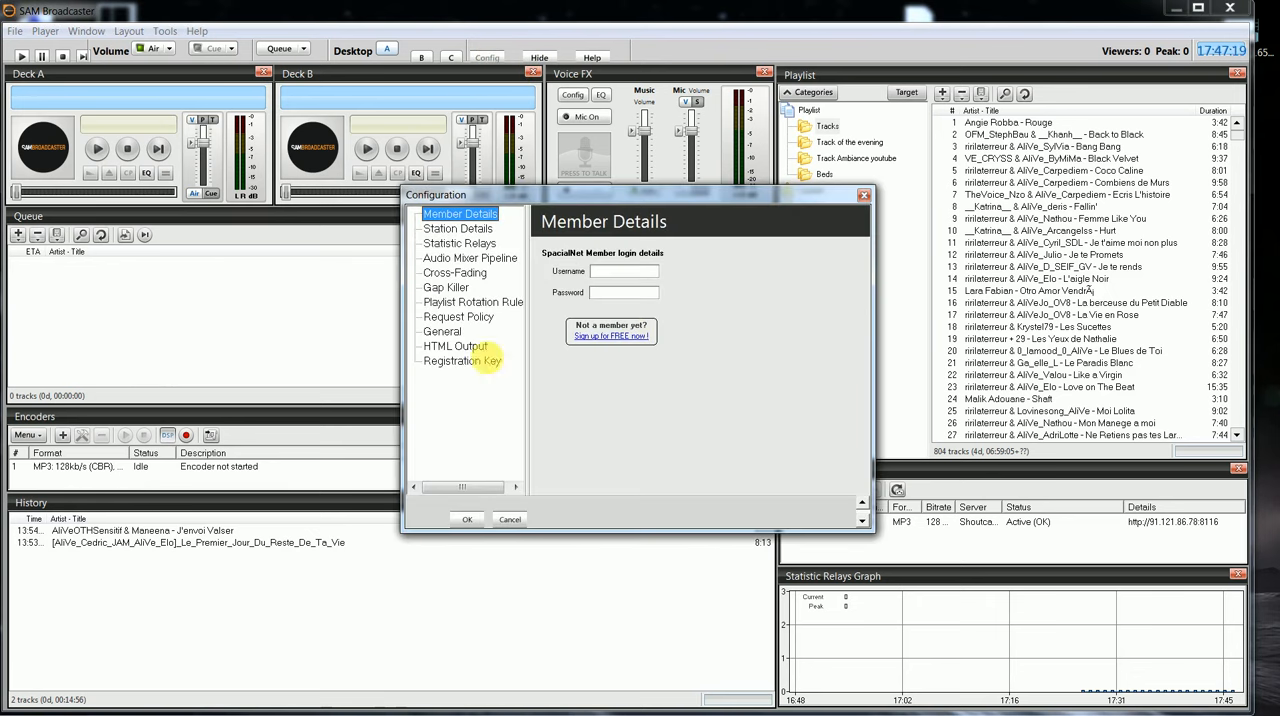
pyautogui.click(466, 262)
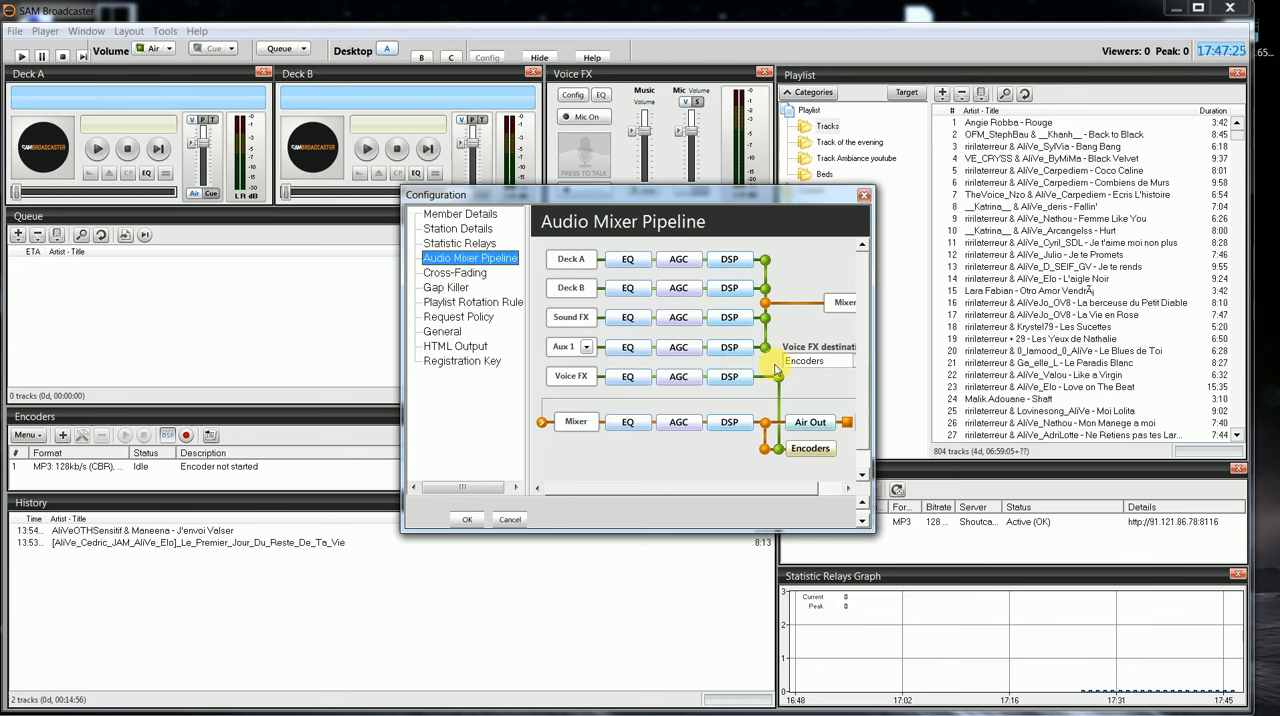
pyautogui.moveTo(732, 497); pyautogui.dragTo(766, 489)
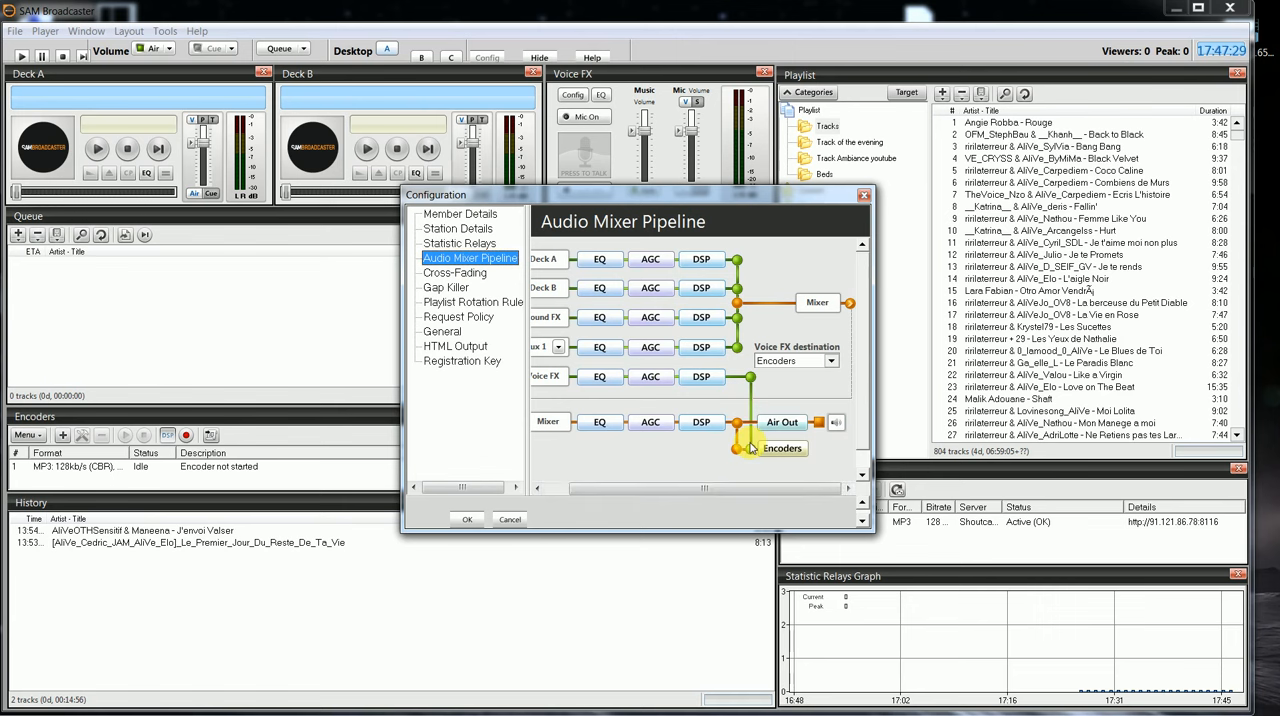
pyautogui.click(467, 519)
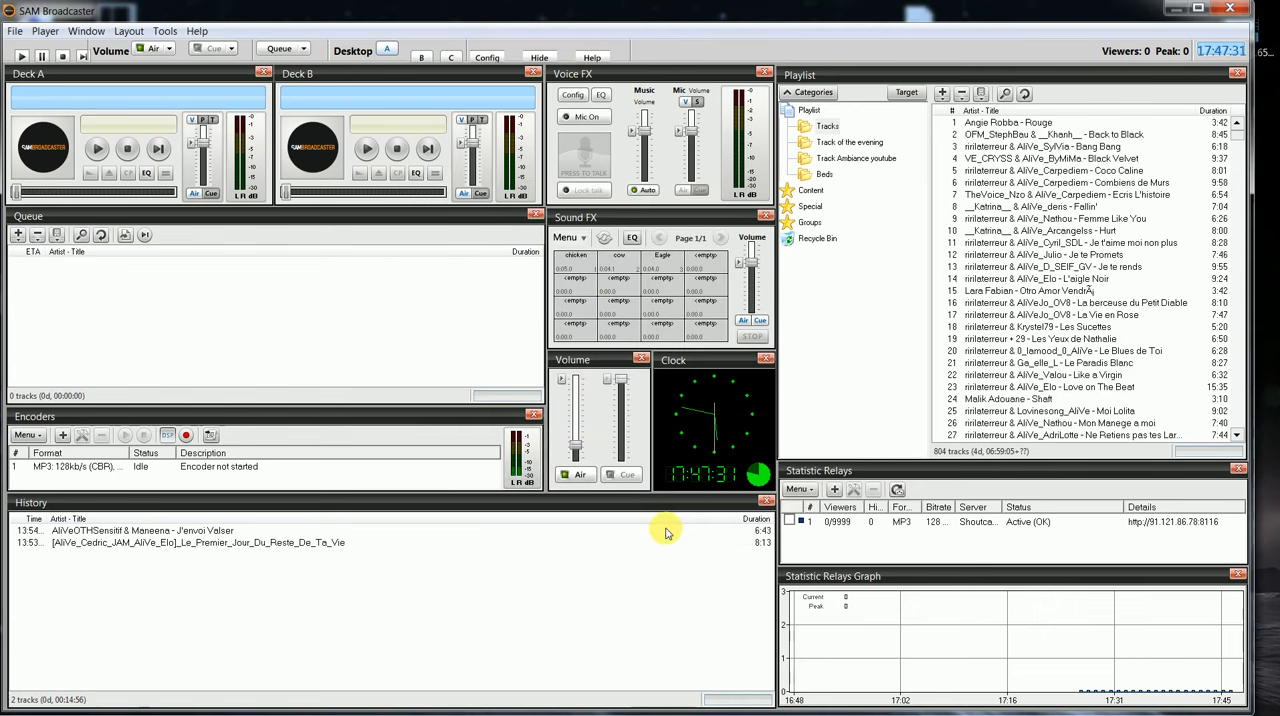
# Step: Turn on the Voice FX microphone and try the push-to-talk control
pyautogui.click(592, 117)
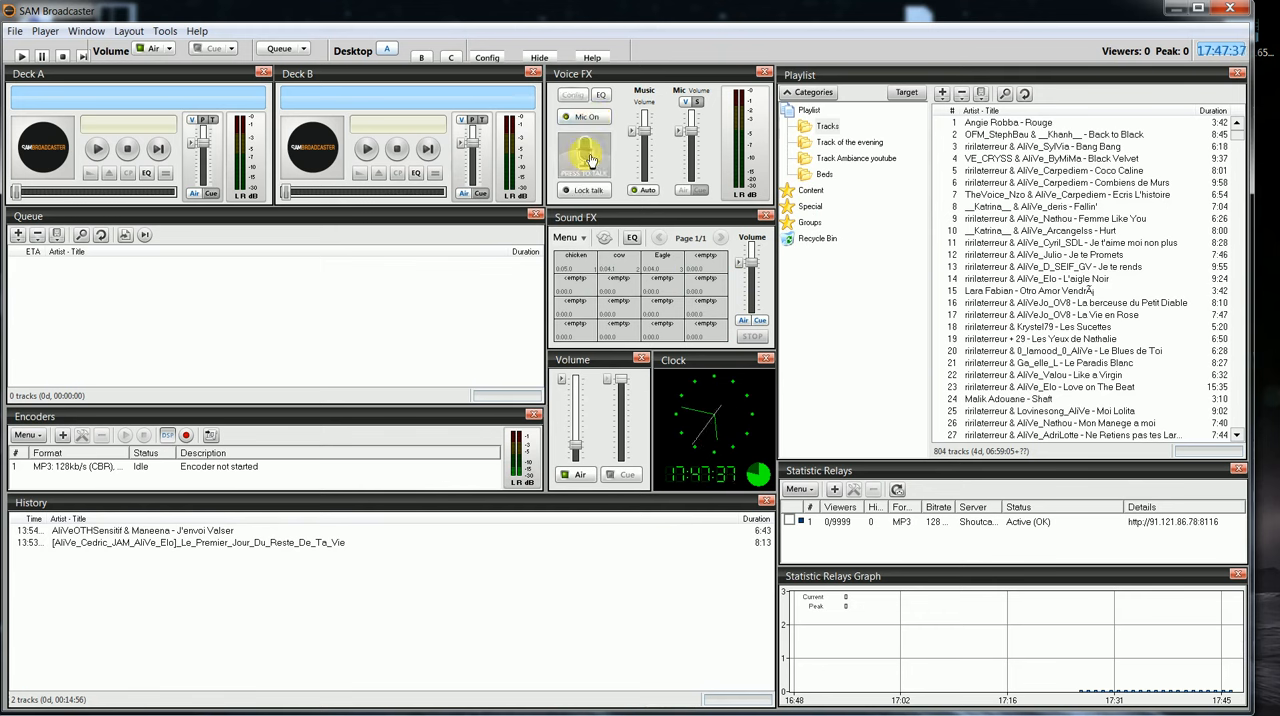
pyautogui.click(590, 160)
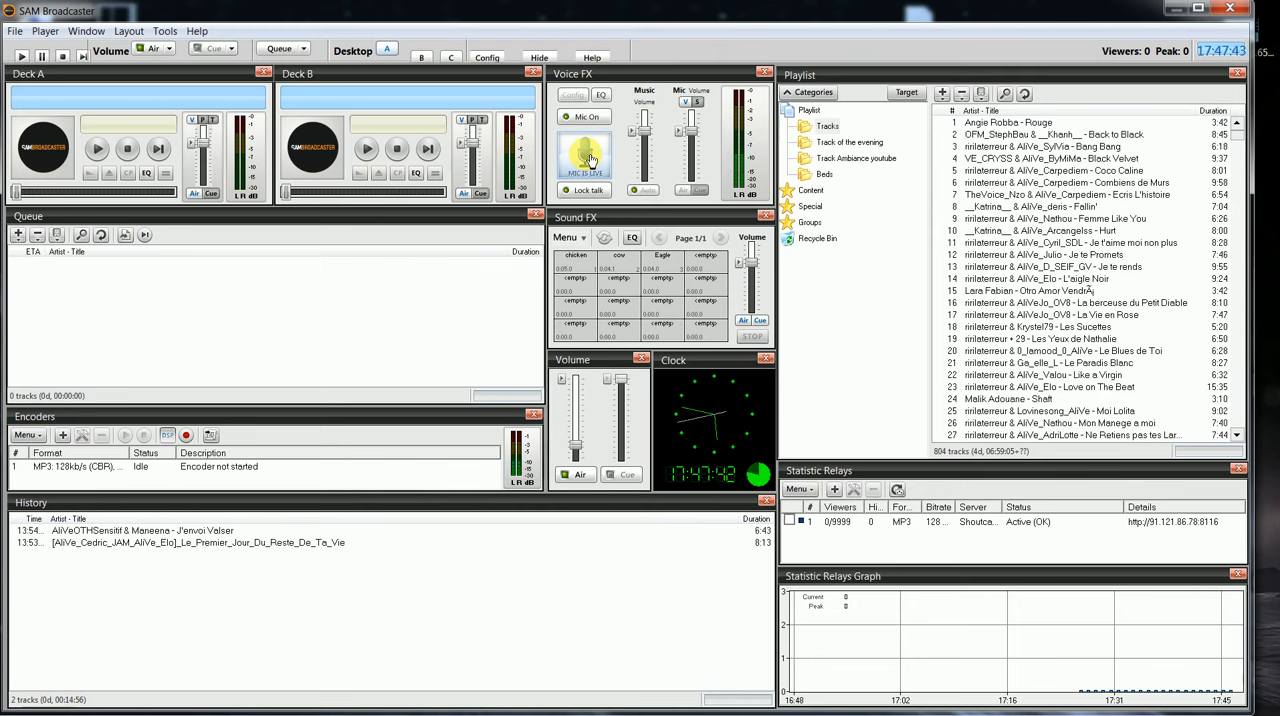
# Step: Hide SAM Broadcaster, close the Windows Sound dialog, and bring SAM Broadcaster back up
pyautogui.click(1226, 8)
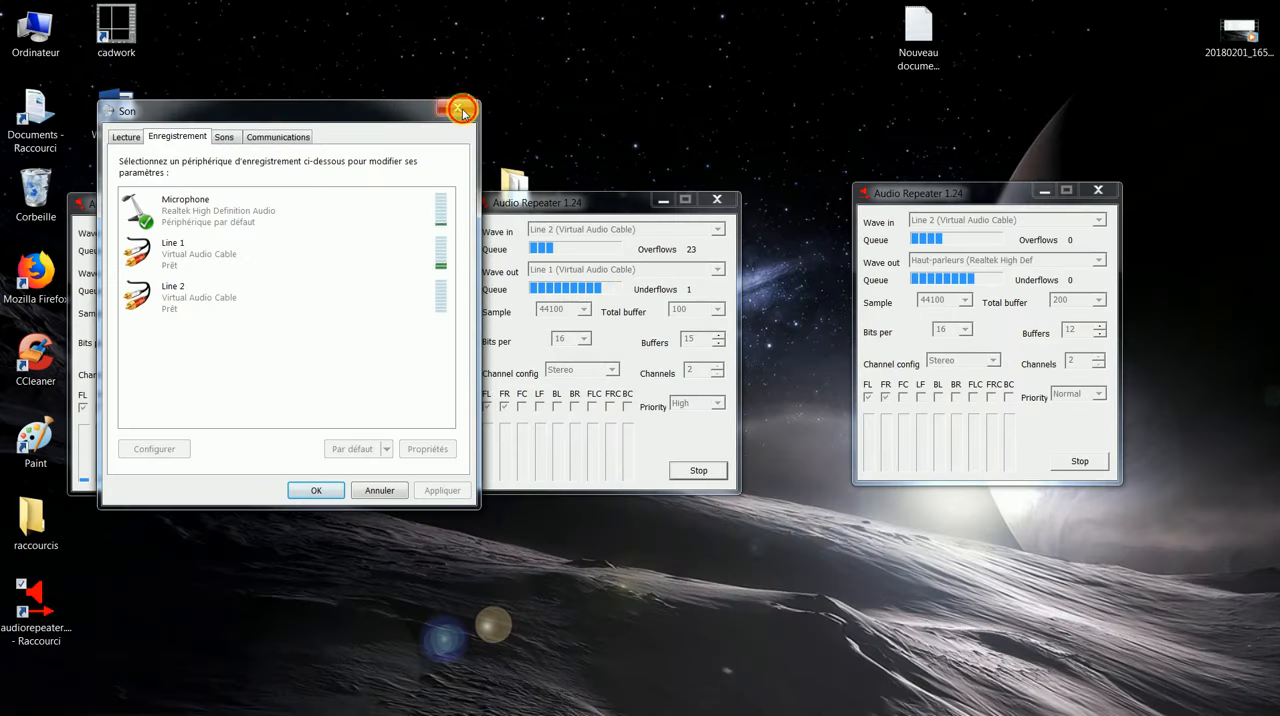
pyautogui.click(458, 106)
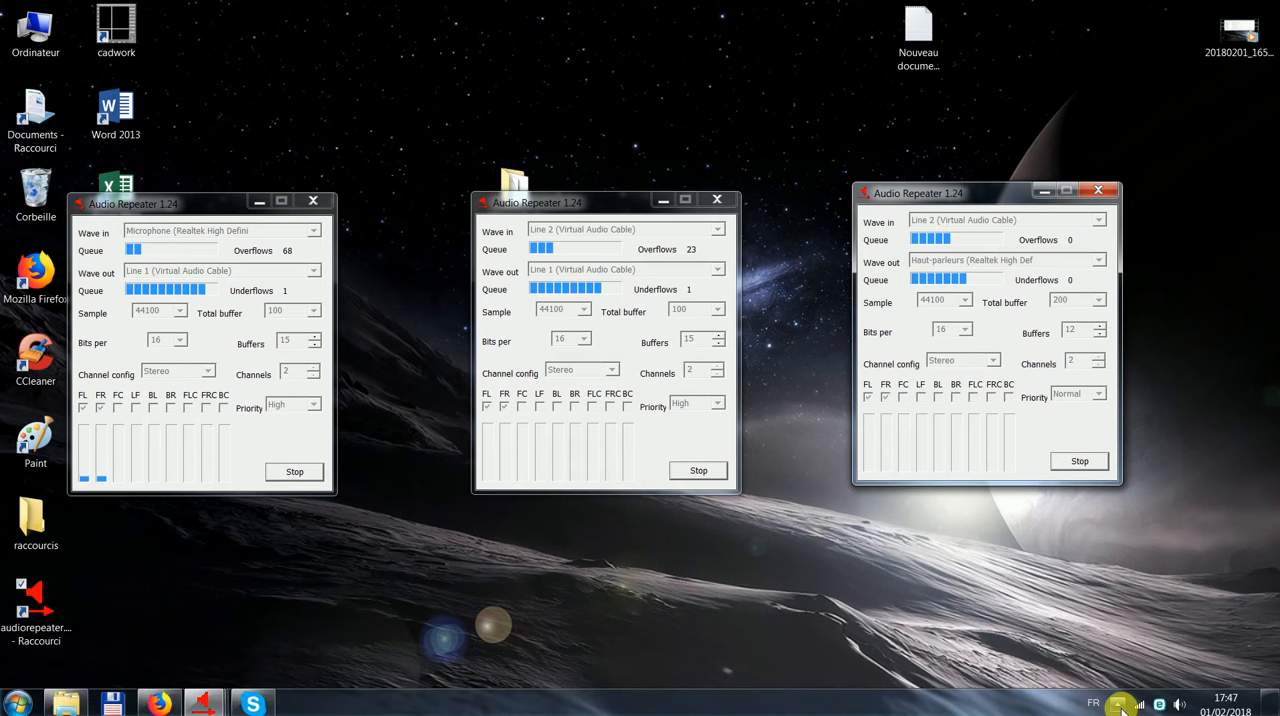
pyautogui.click(1119, 704)
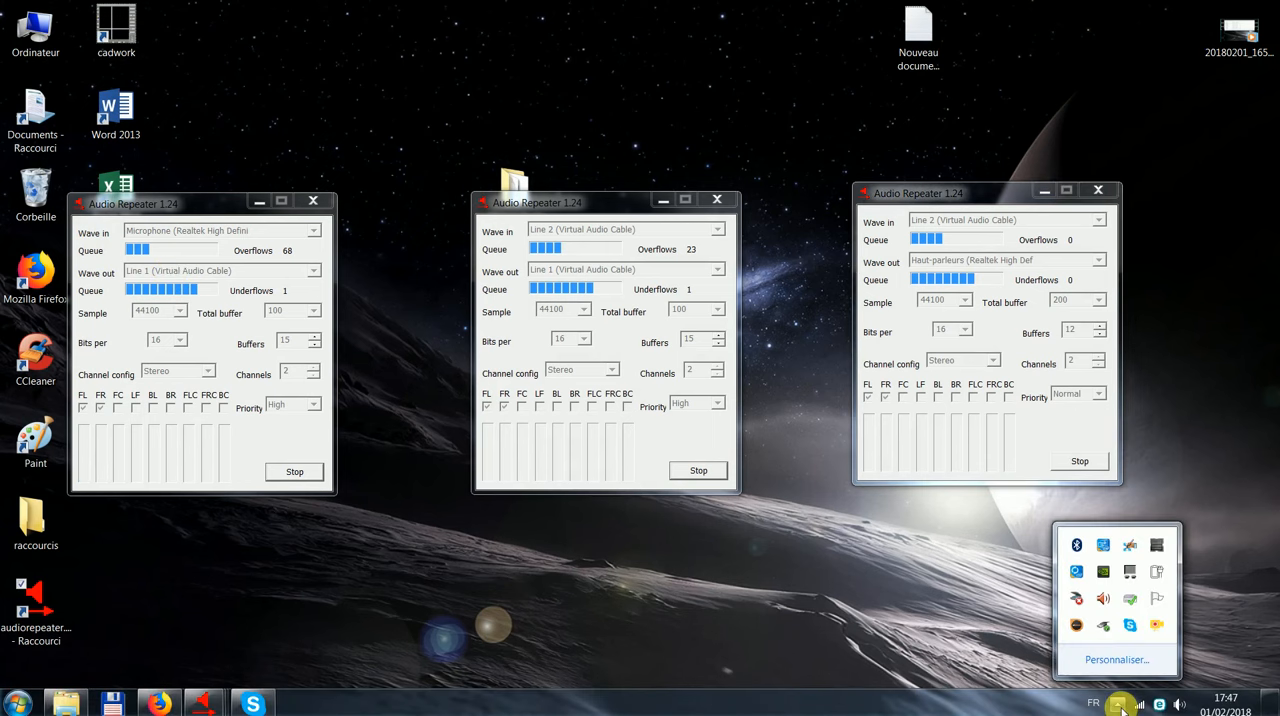
pyautogui.click(1071, 624)
# Step: Test the Voice FX push-to-talk while checking the audio levels, and hide SAM Broadcaster when done
pyautogui.click(580, 152)
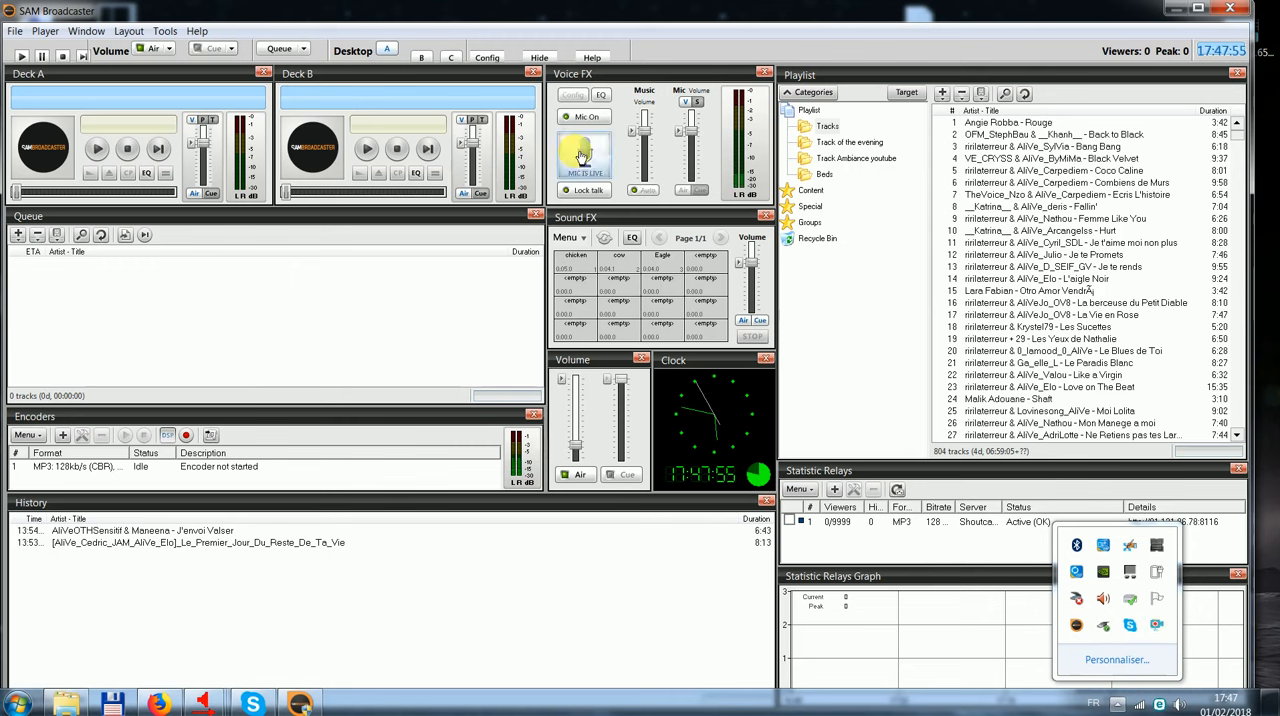
pyautogui.click(580, 157)
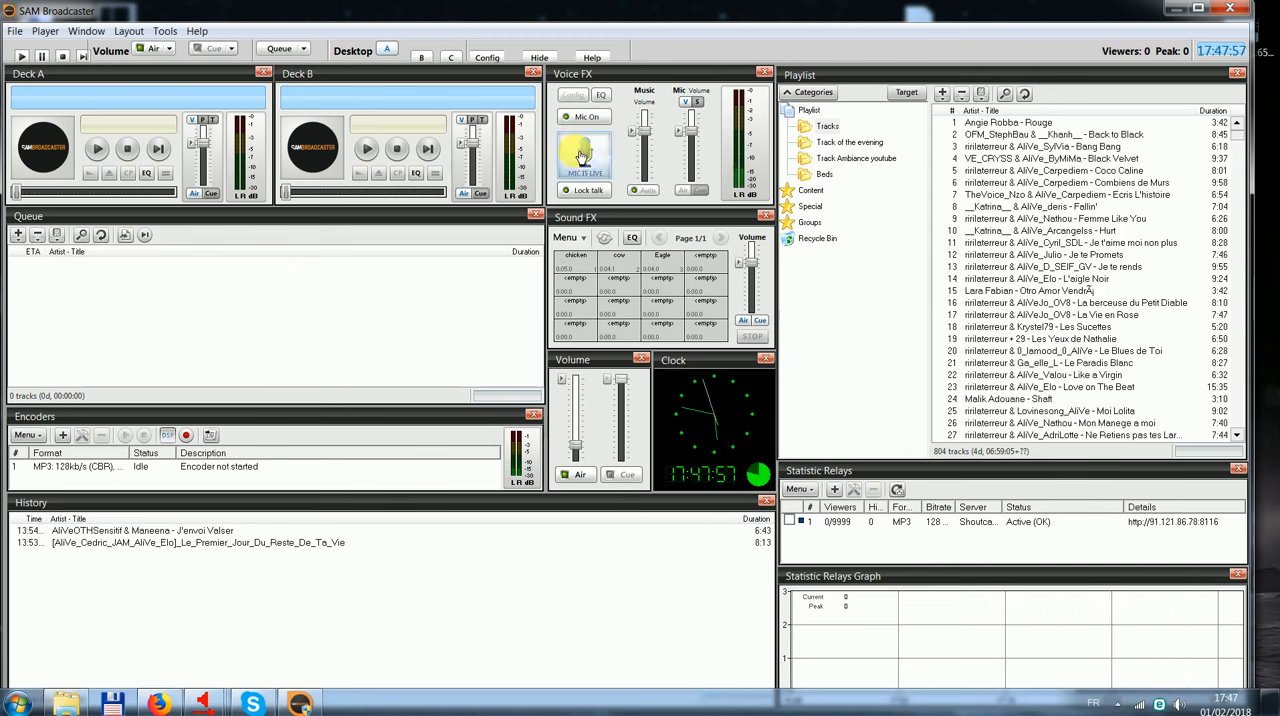
pyautogui.click(584, 155)
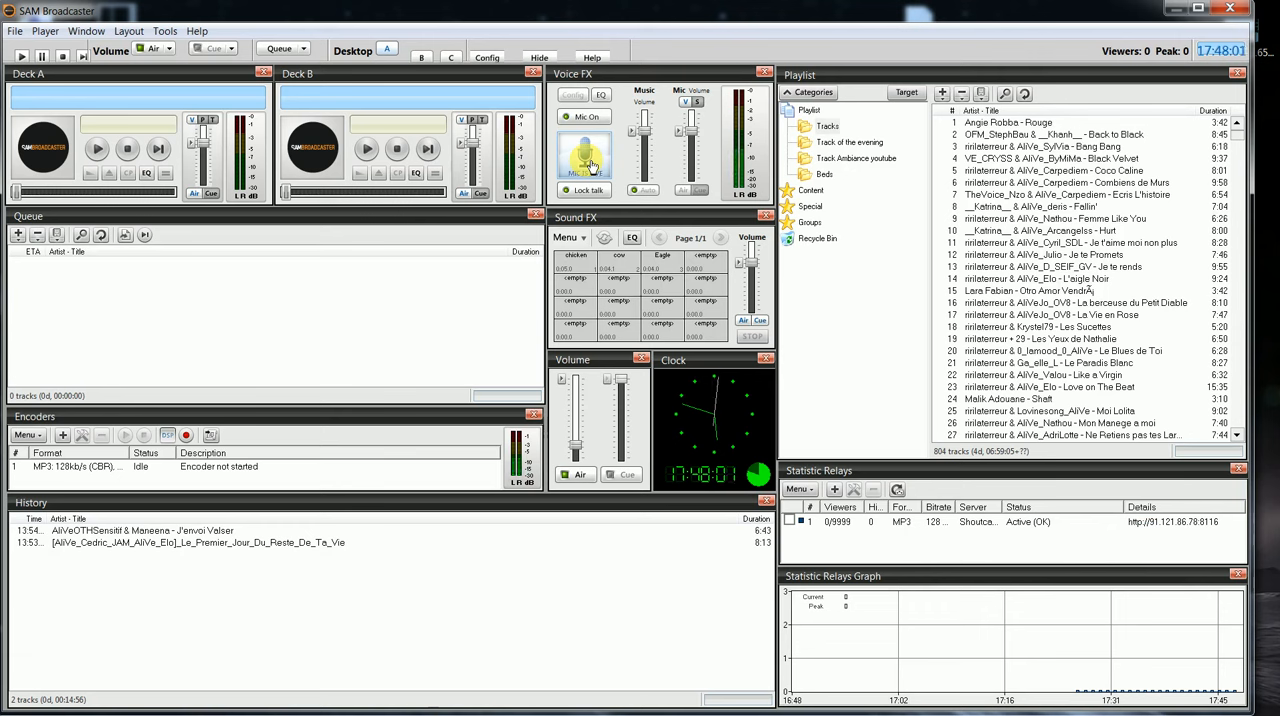
pyautogui.click(591, 166)
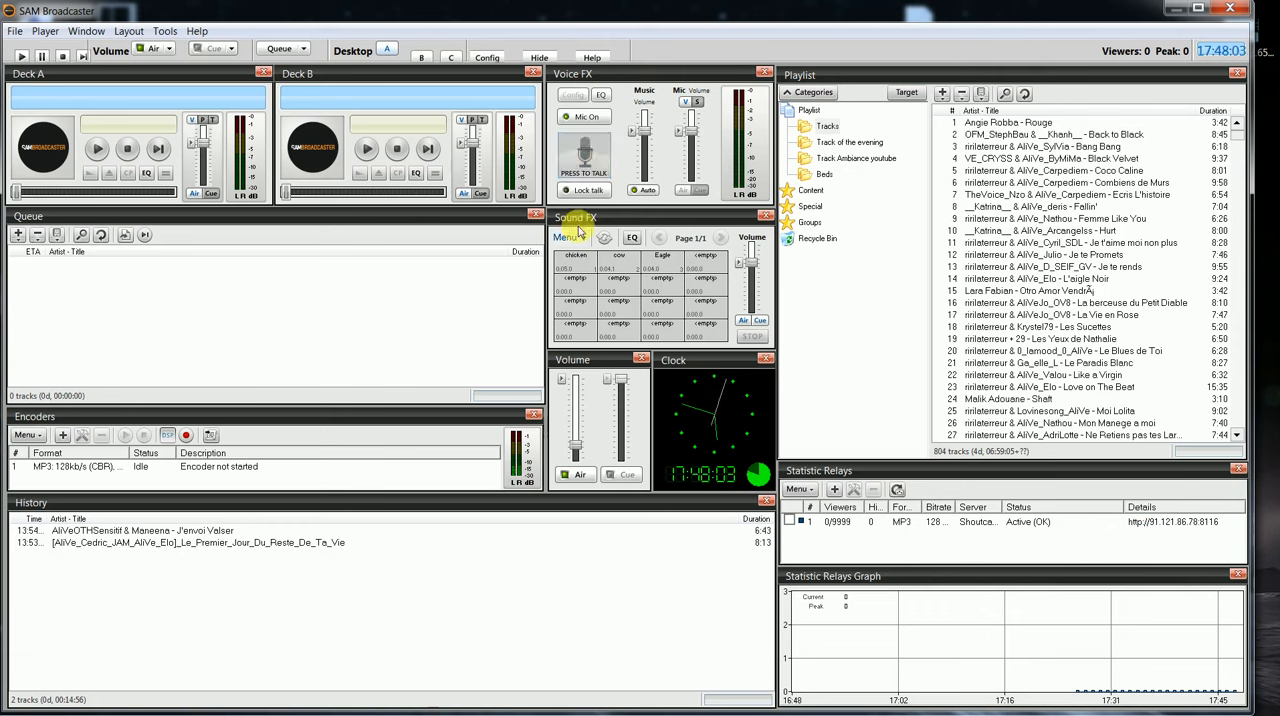
pyautogui.click(575, 172)
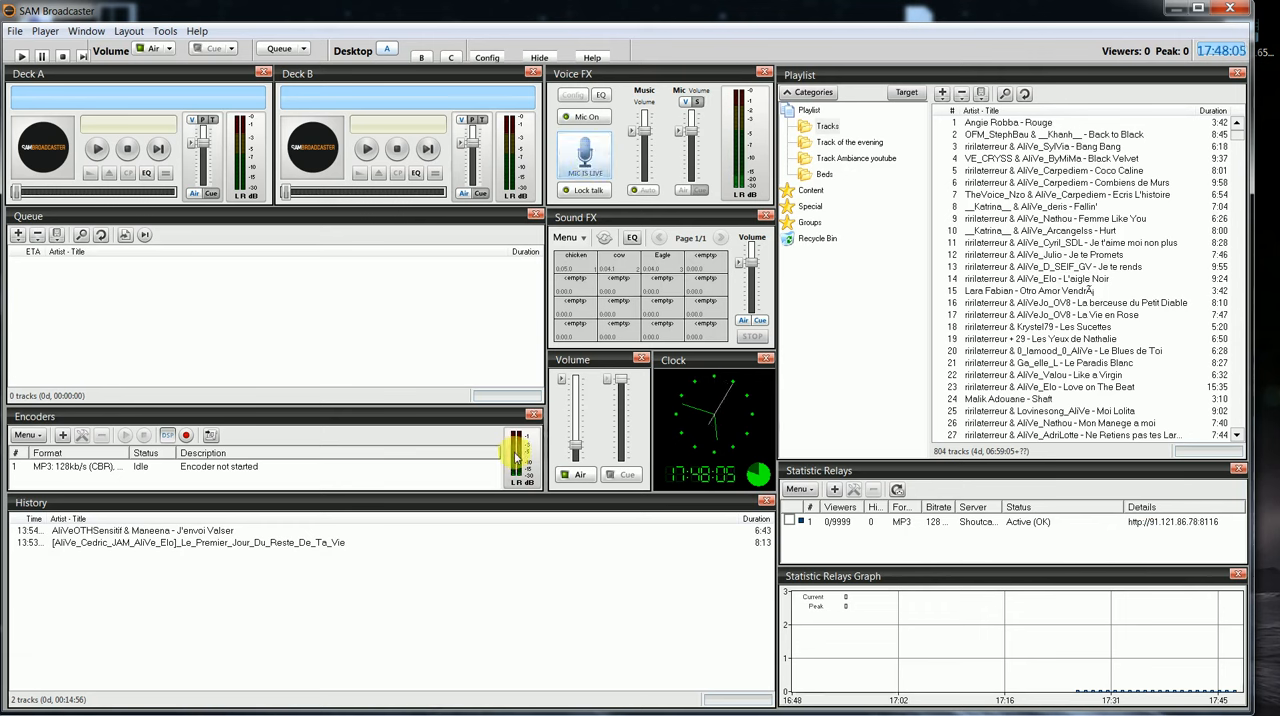
pyautogui.click(609, 193)
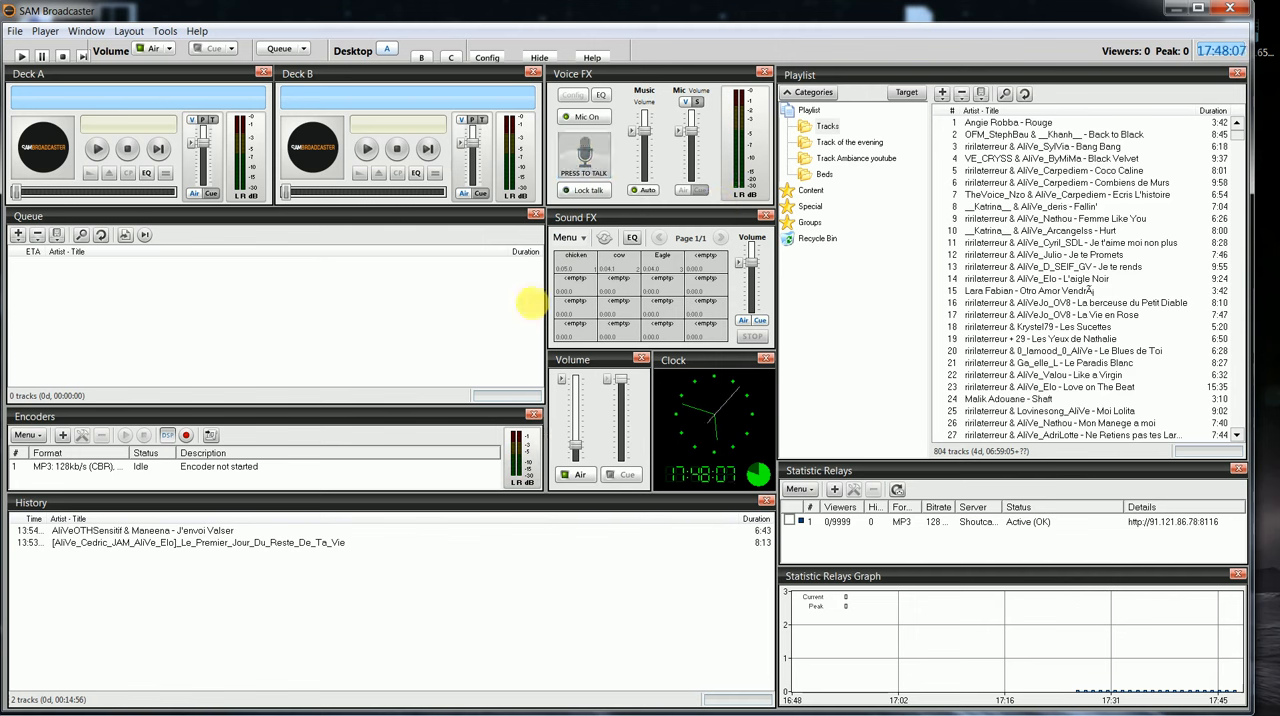
pyautogui.click(1231, 12)
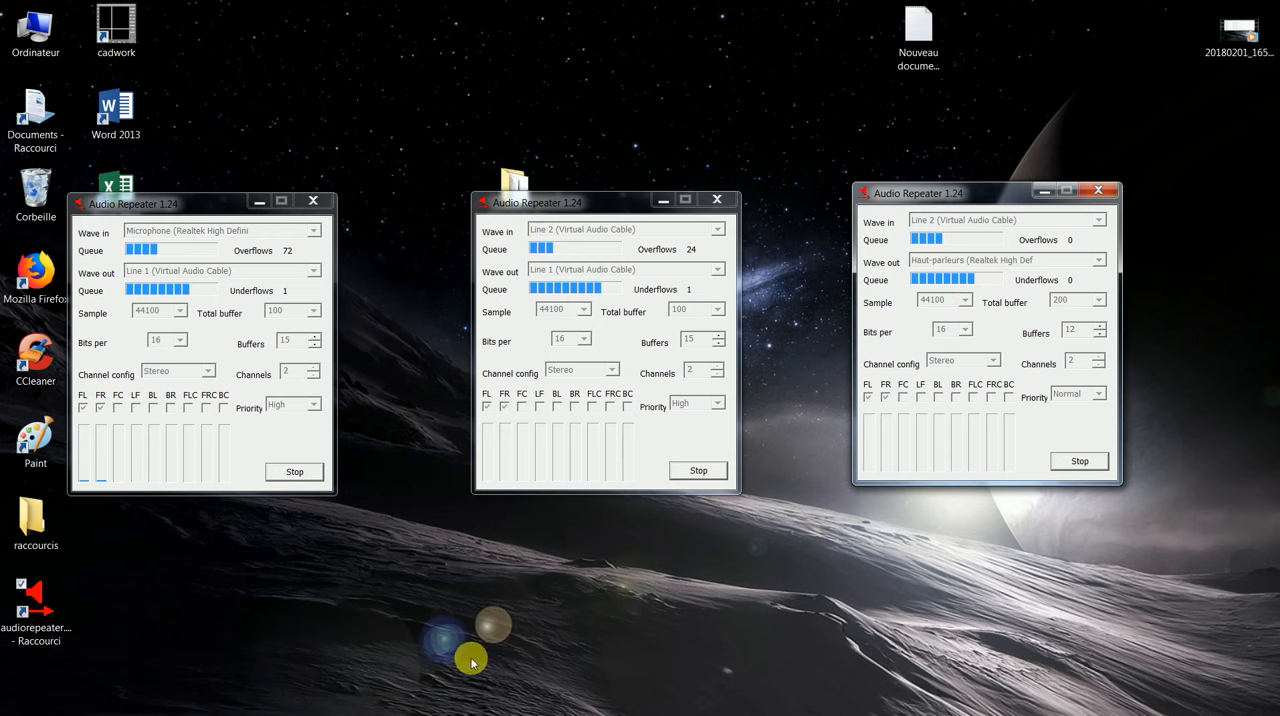
# Step: Switch to Skype and call the Echo / Sound Test Service
pyautogui.press('super')
pyautogui.click(255, 704)
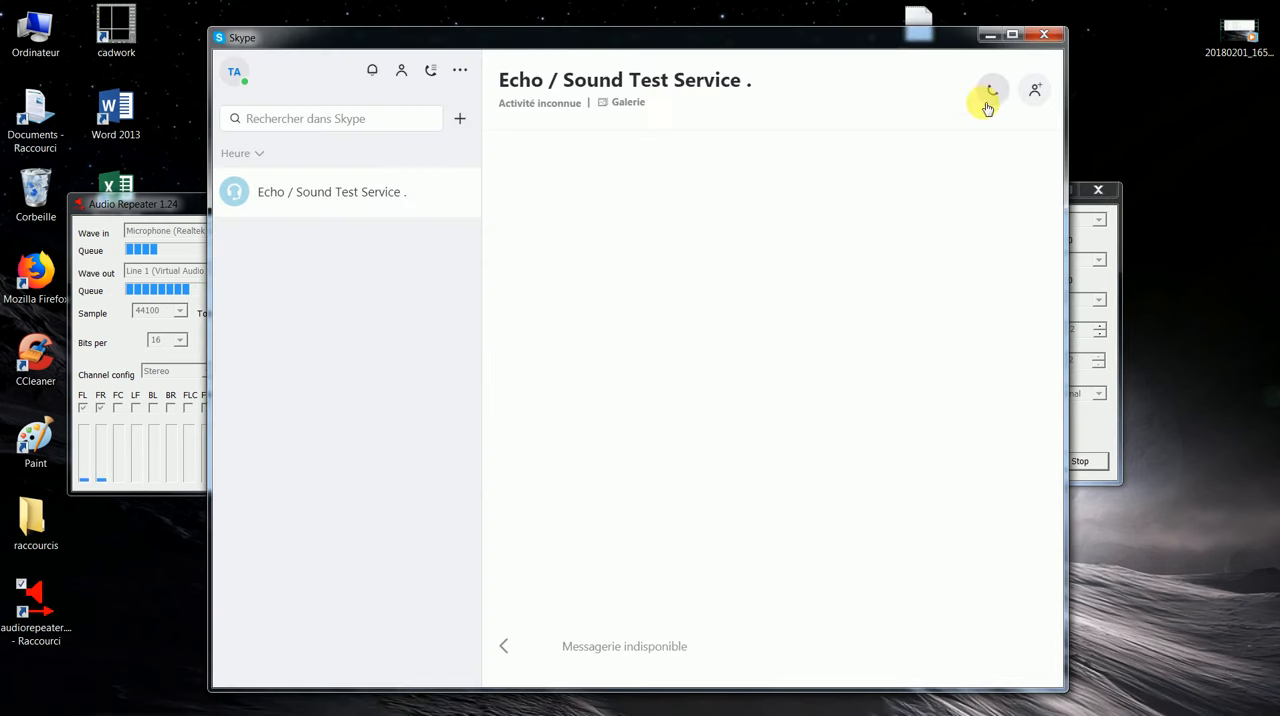
pyautogui.click(990, 97)
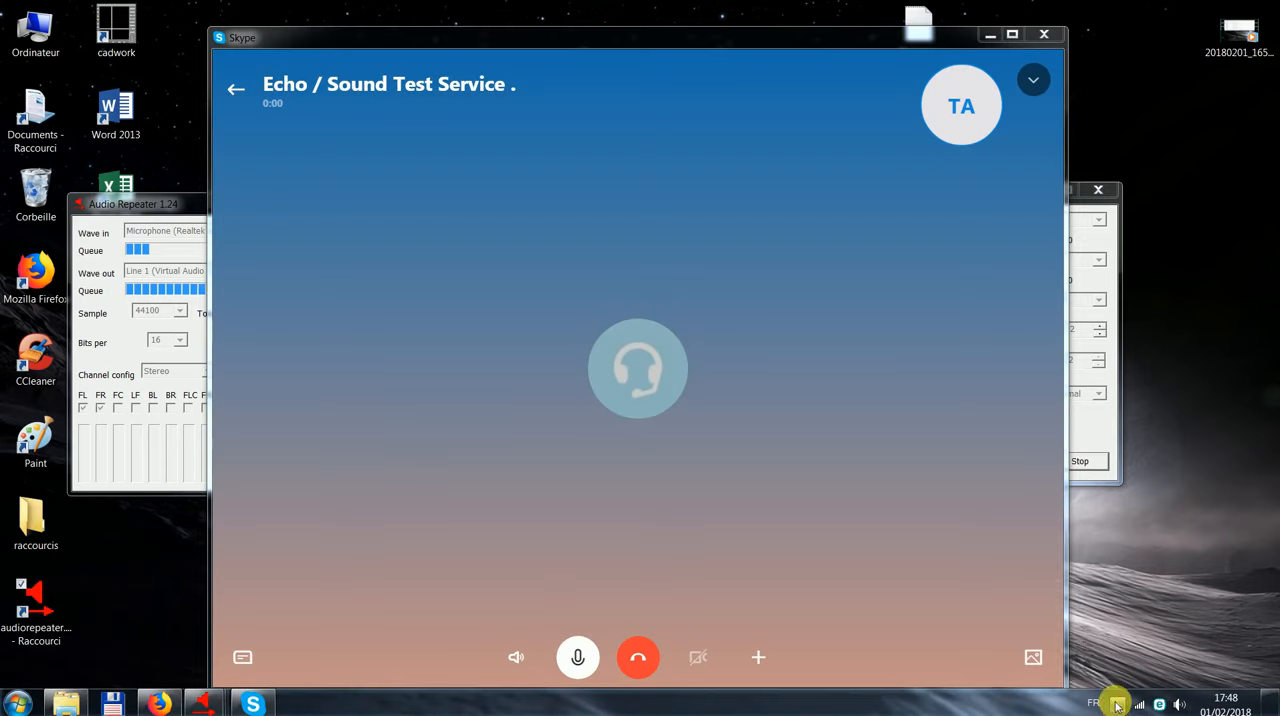
# Step: Switch to SAM Broadcaster and lock talk on in Voice FX during the Skype call, checking the call briefly and minimizing it
pyautogui.click(1116, 705)
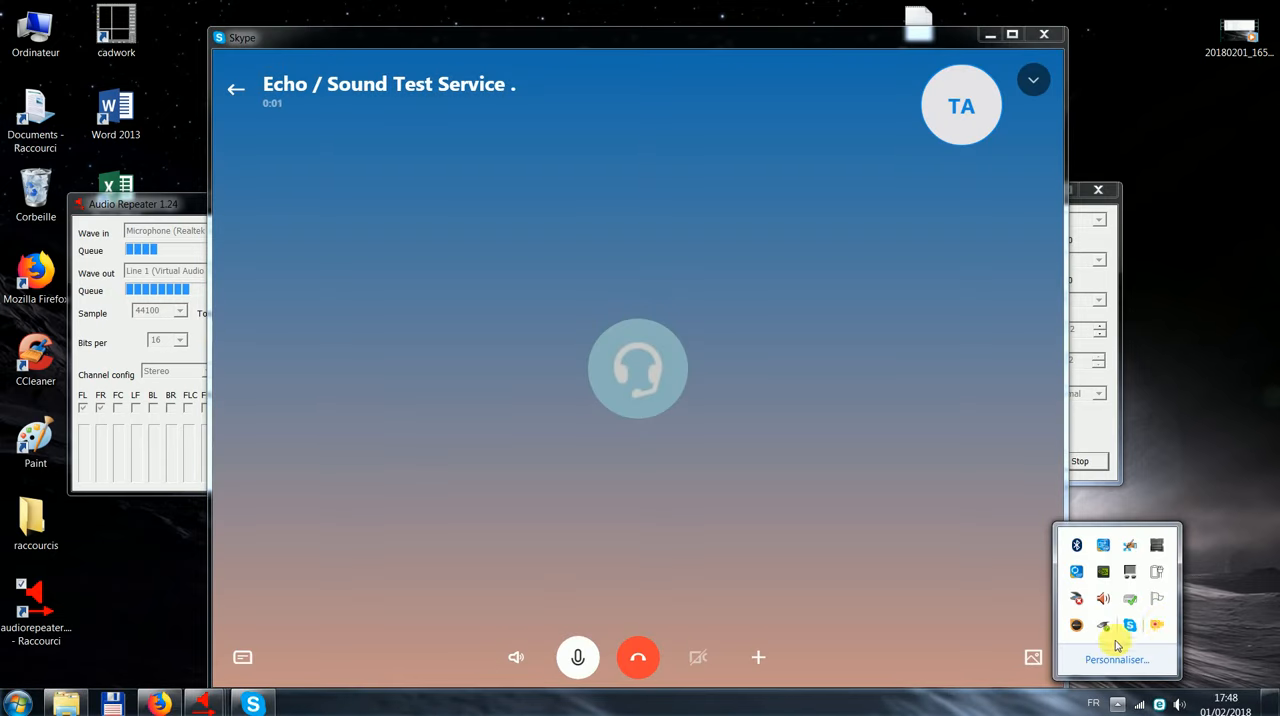
pyautogui.click(1073, 613)
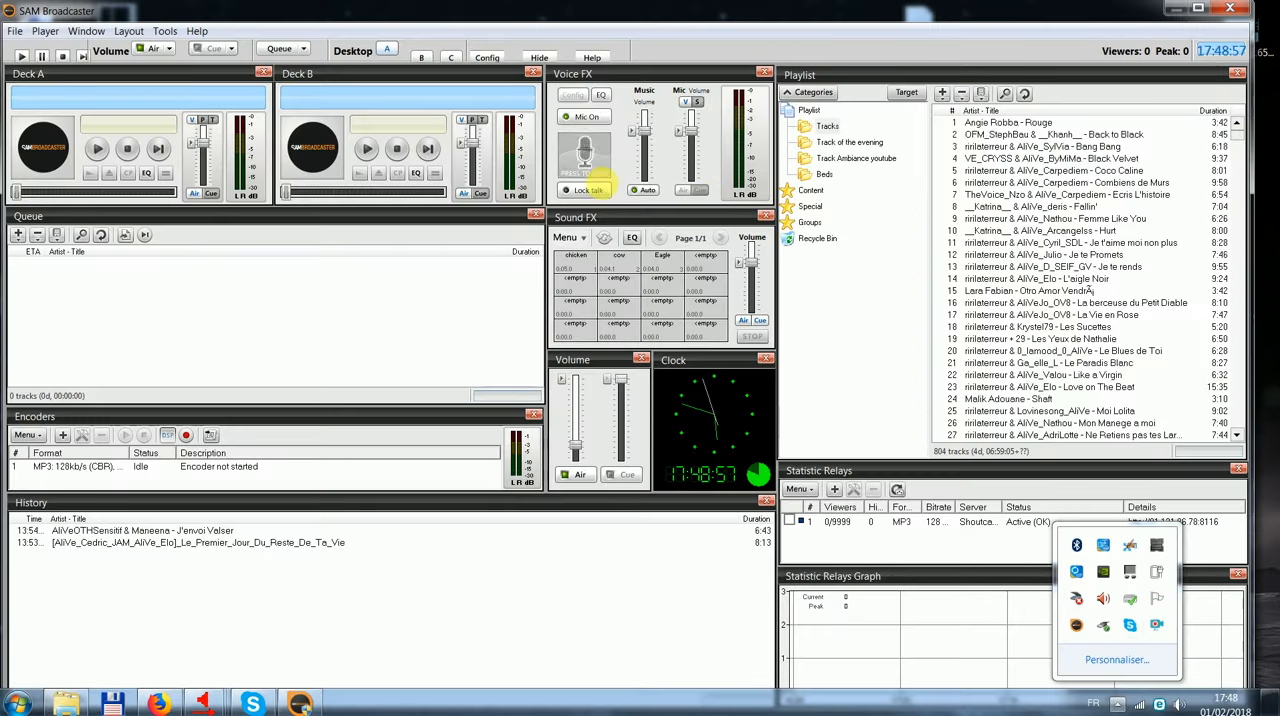
pyautogui.click(592, 189)
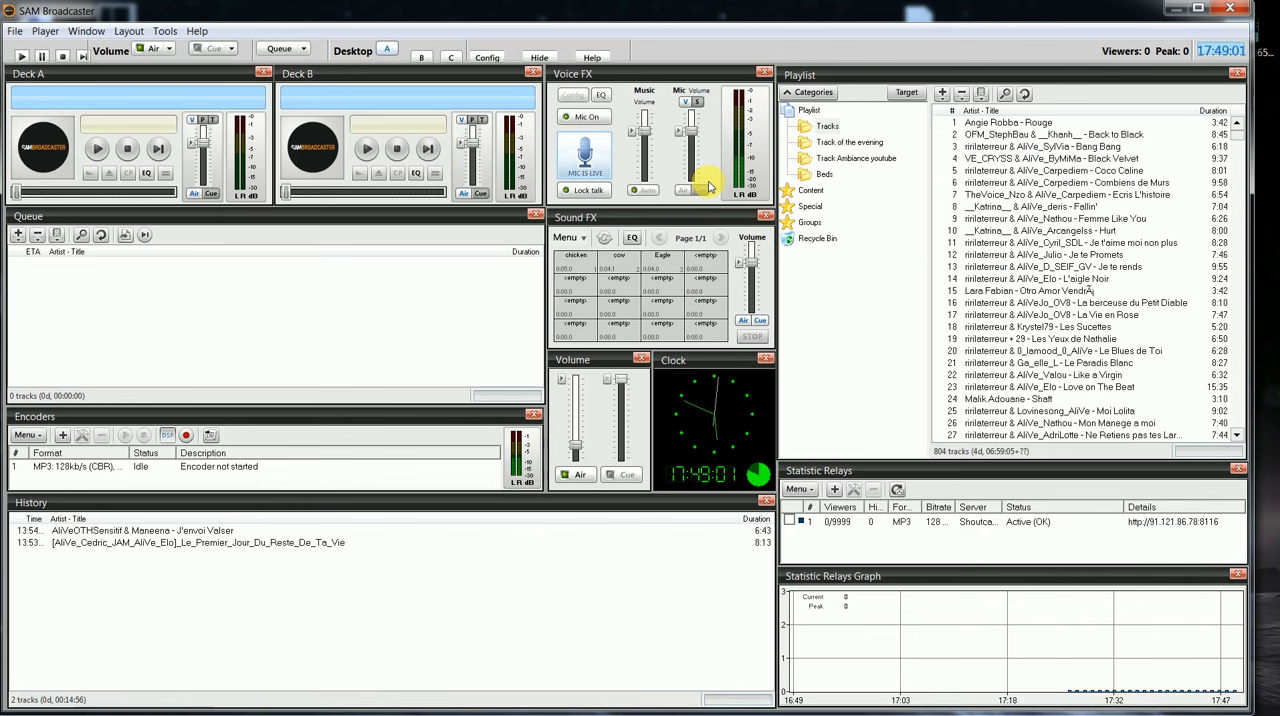
pyautogui.moveTo(532, 710)
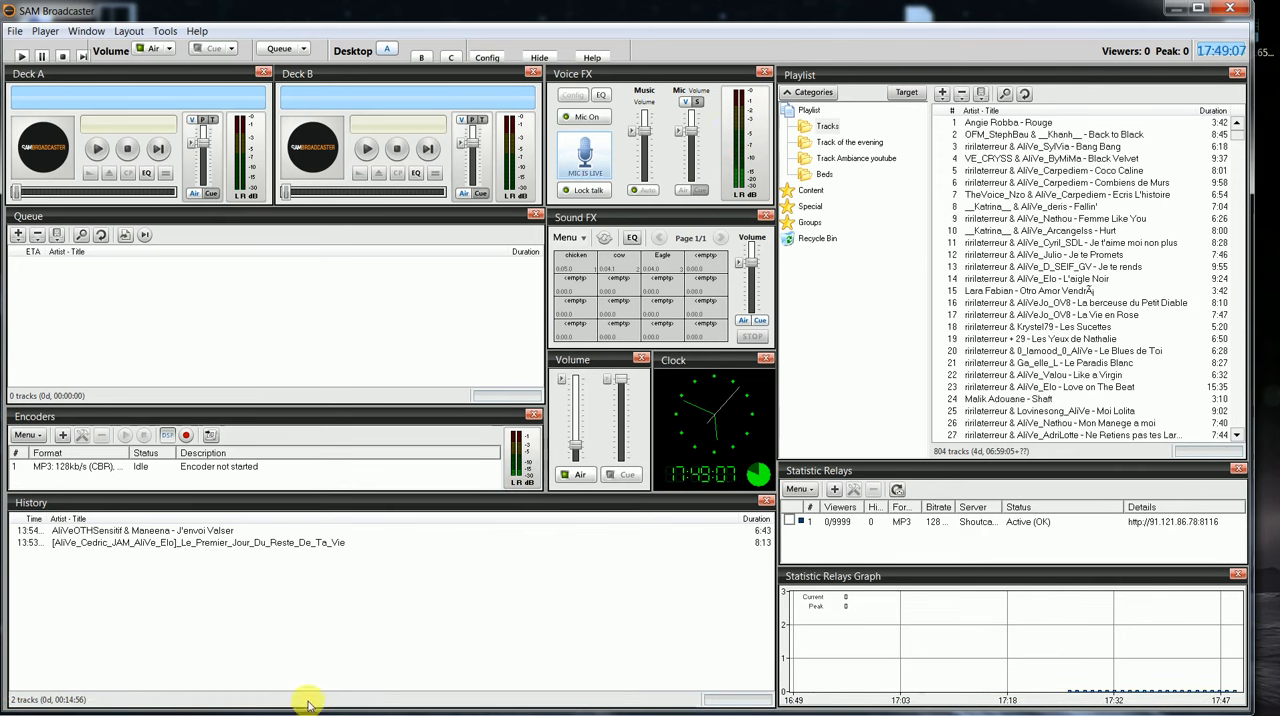
pyautogui.moveTo(300, 710)
pyautogui.click(254, 704)
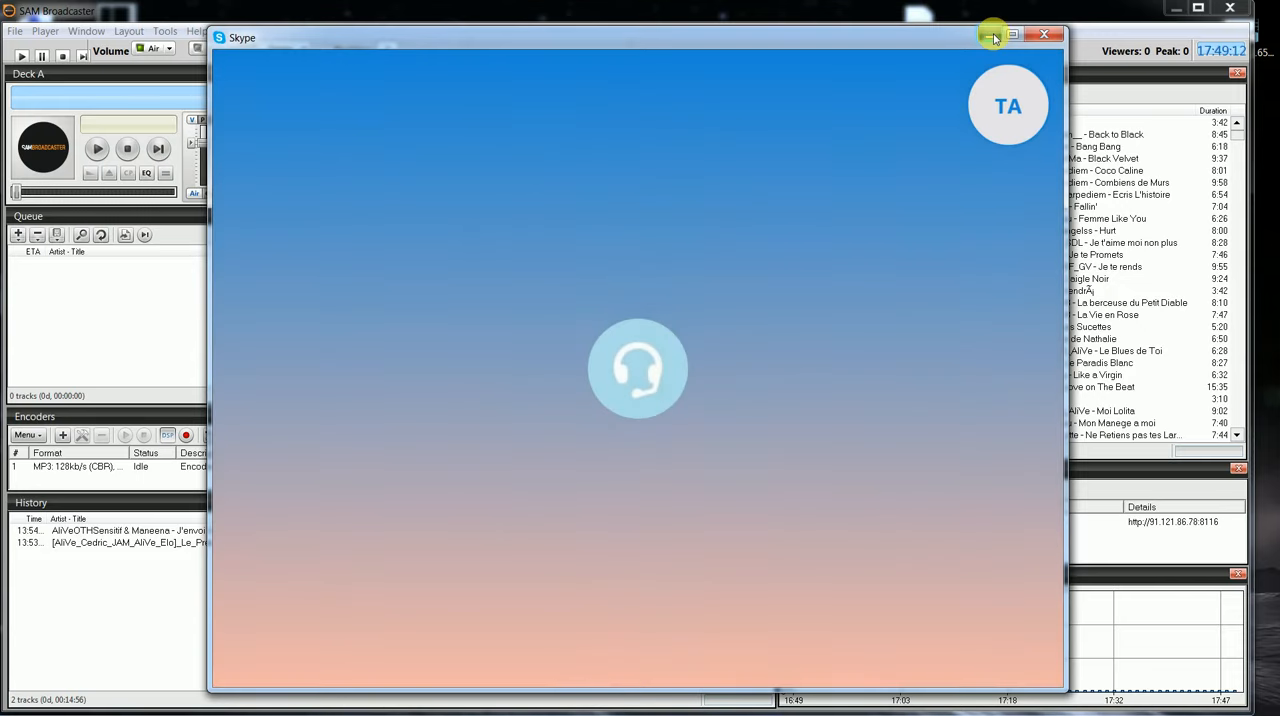
pyautogui.click(991, 36)
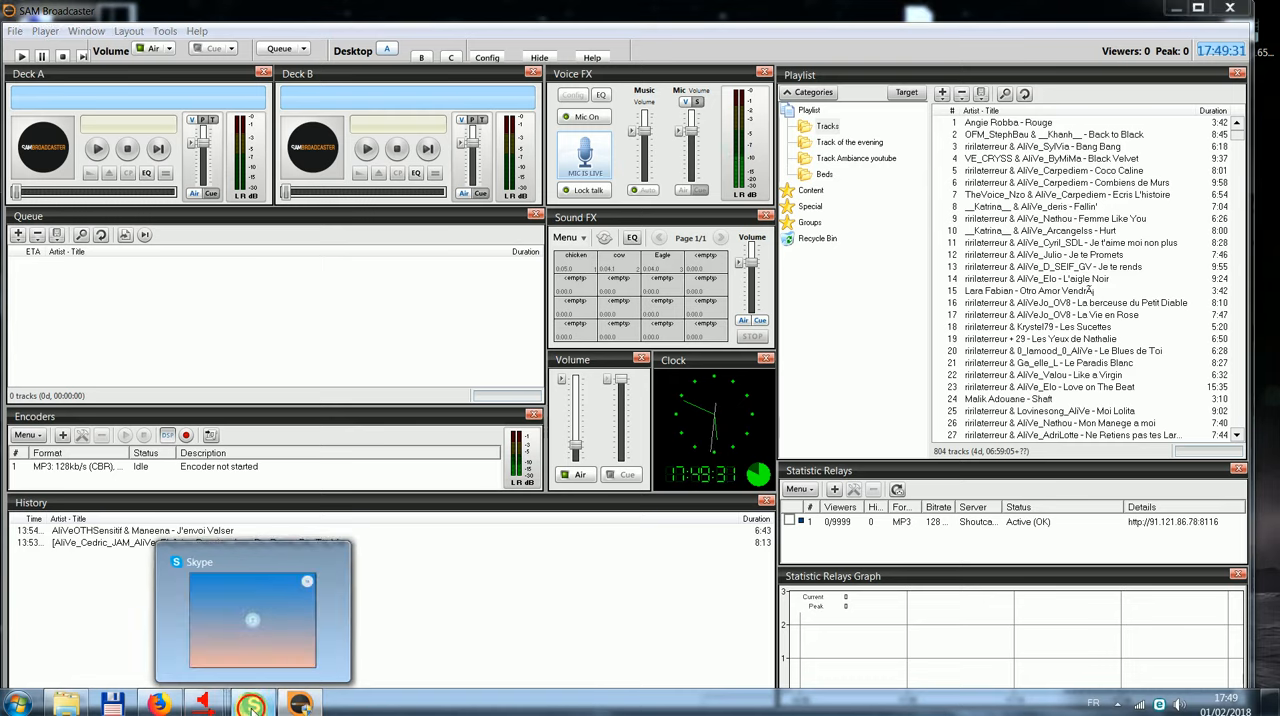
# Step: End the Skype echo test call and minimize Skype
pyautogui.click(236, 707)
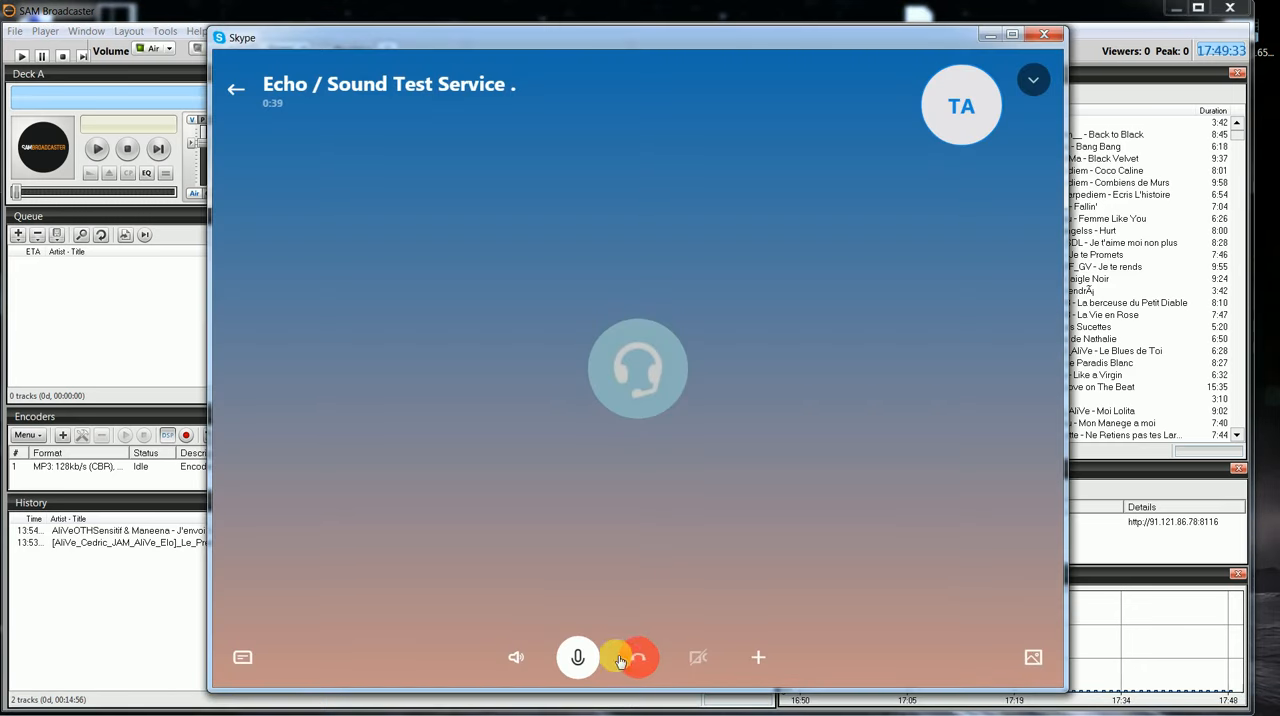
pyautogui.click(636, 654)
pyautogui.click(985, 37)
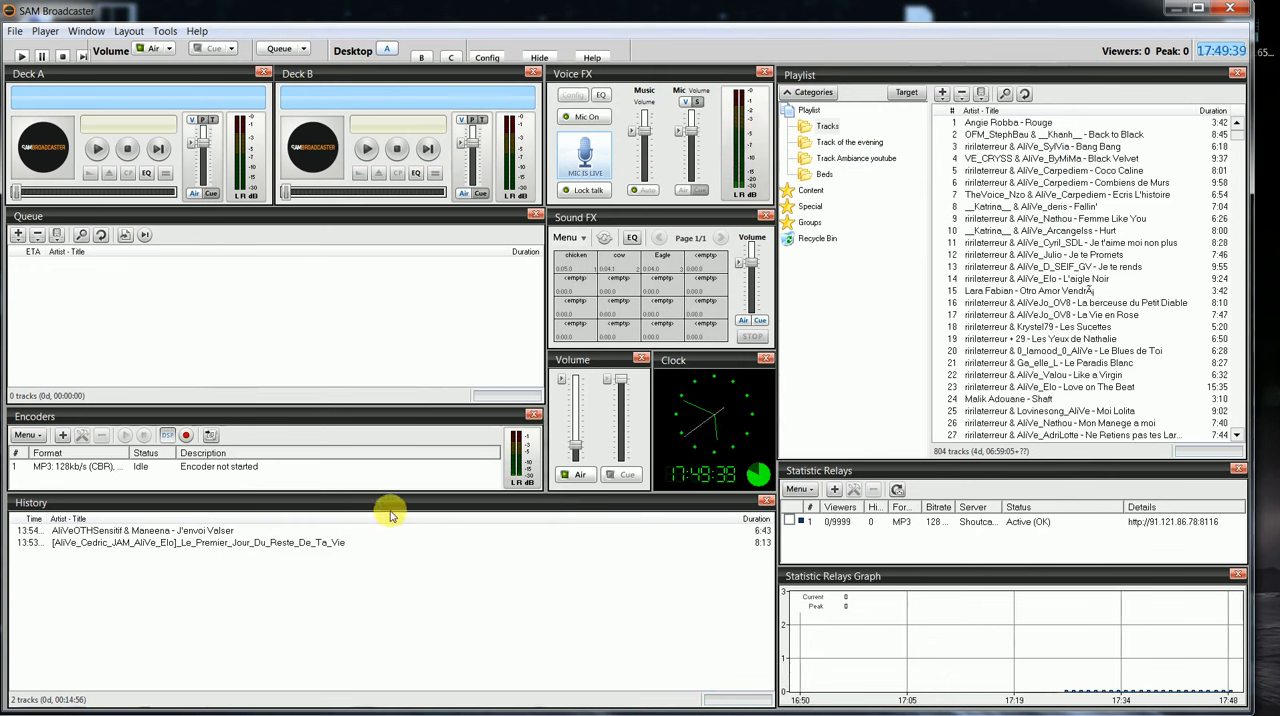
# Step: Release the live Voice FX microphone and retest push-to-talk and Lock talk, leaving talk off
pyautogui.click(595, 168)
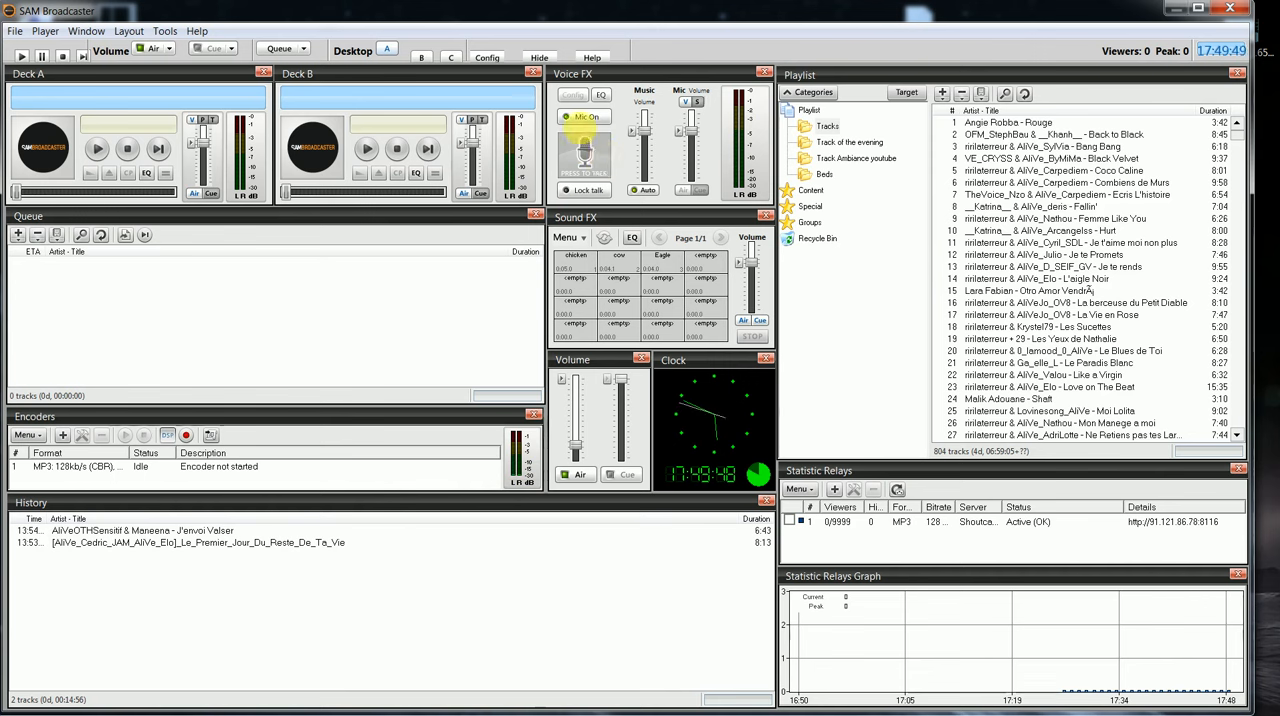
pyautogui.click(585, 118)
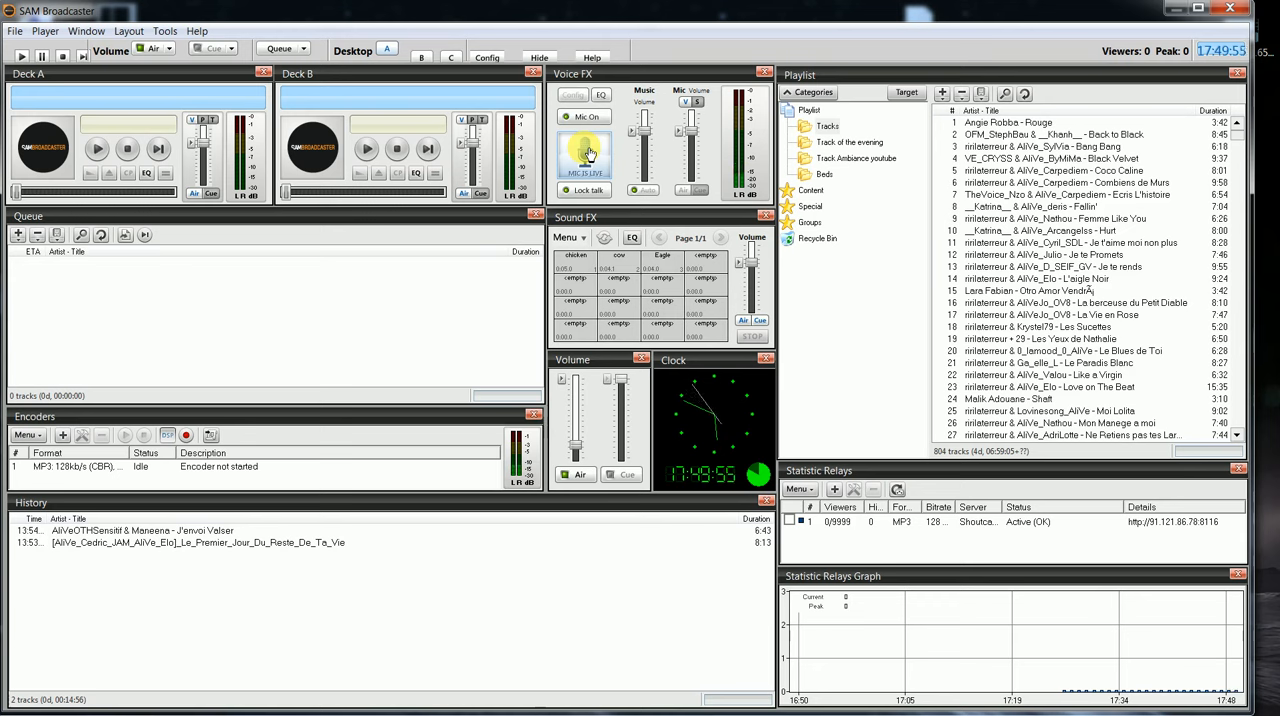
pyautogui.click(589, 153)
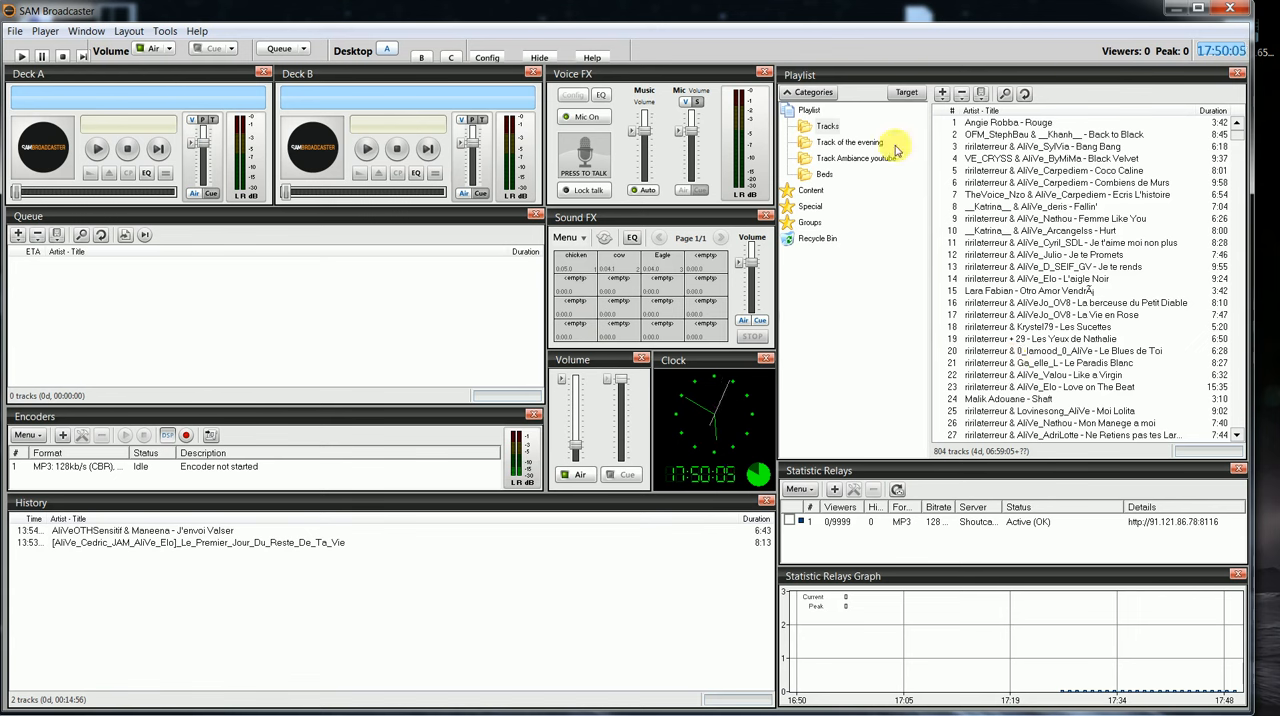
pyautogui.click(586, 190)
pyautogui.click(587, 196)
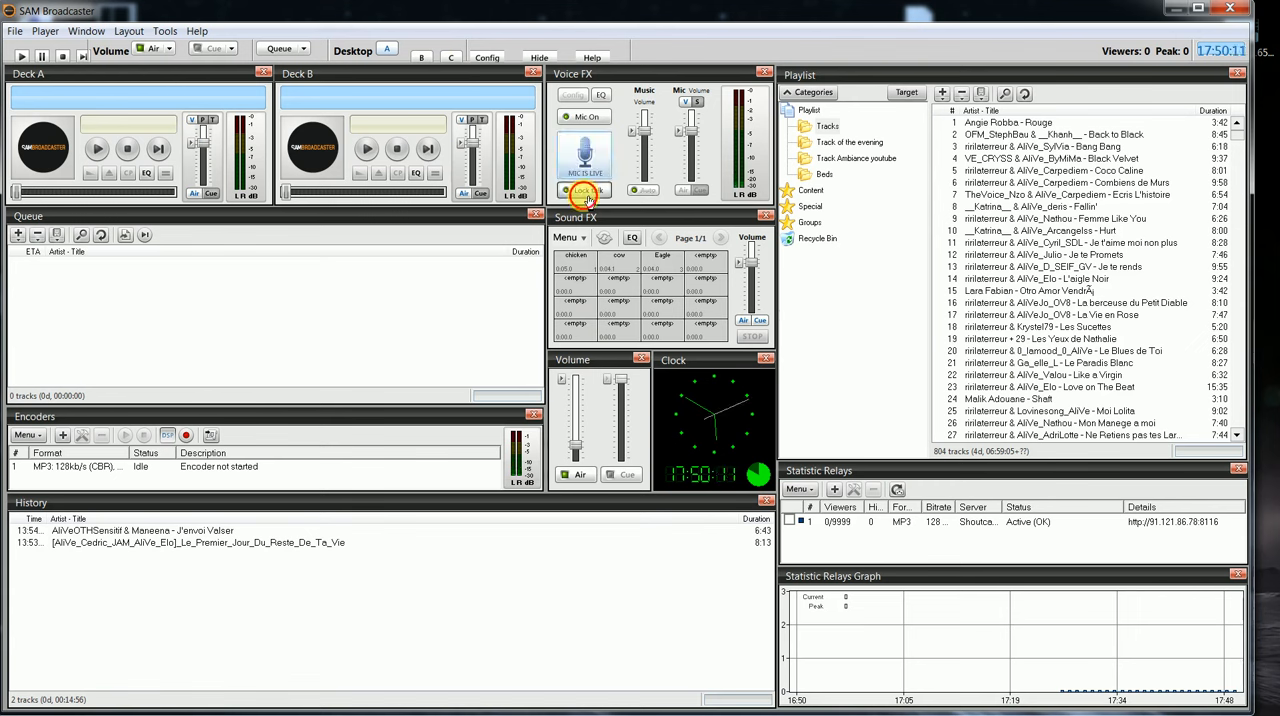
pyautogui.press('super')
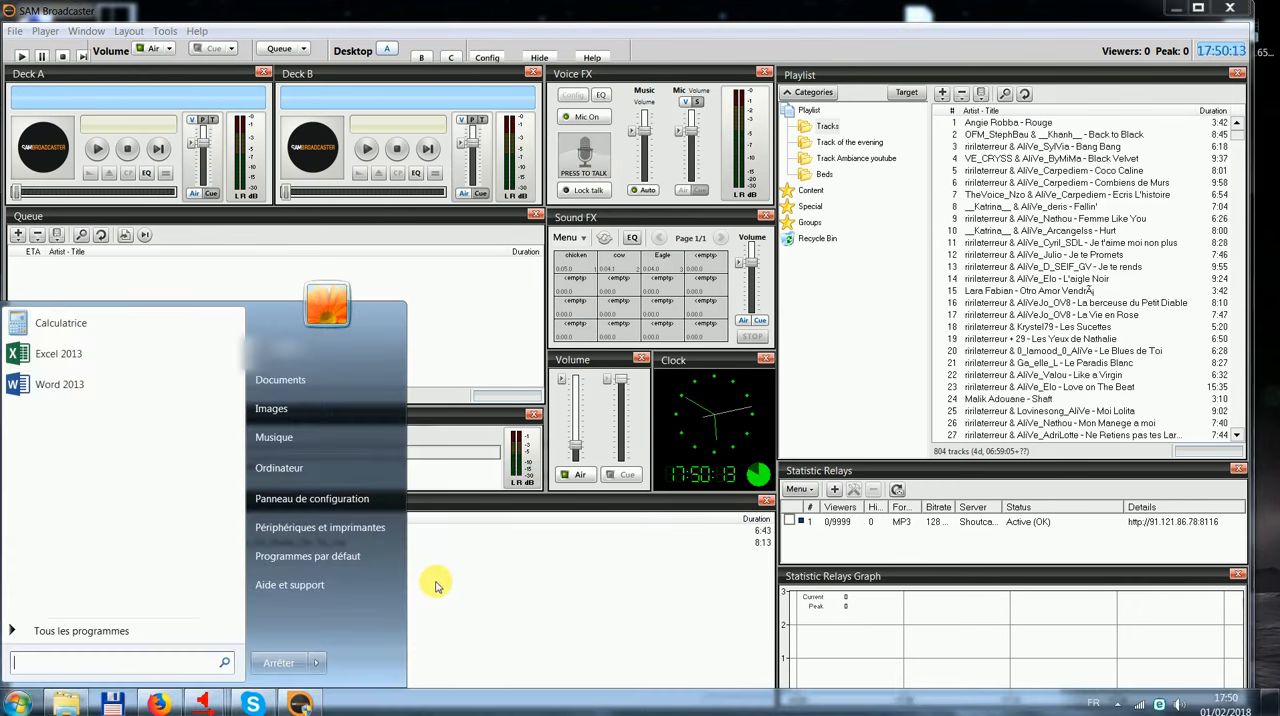
pyautogui.click(563, 601)
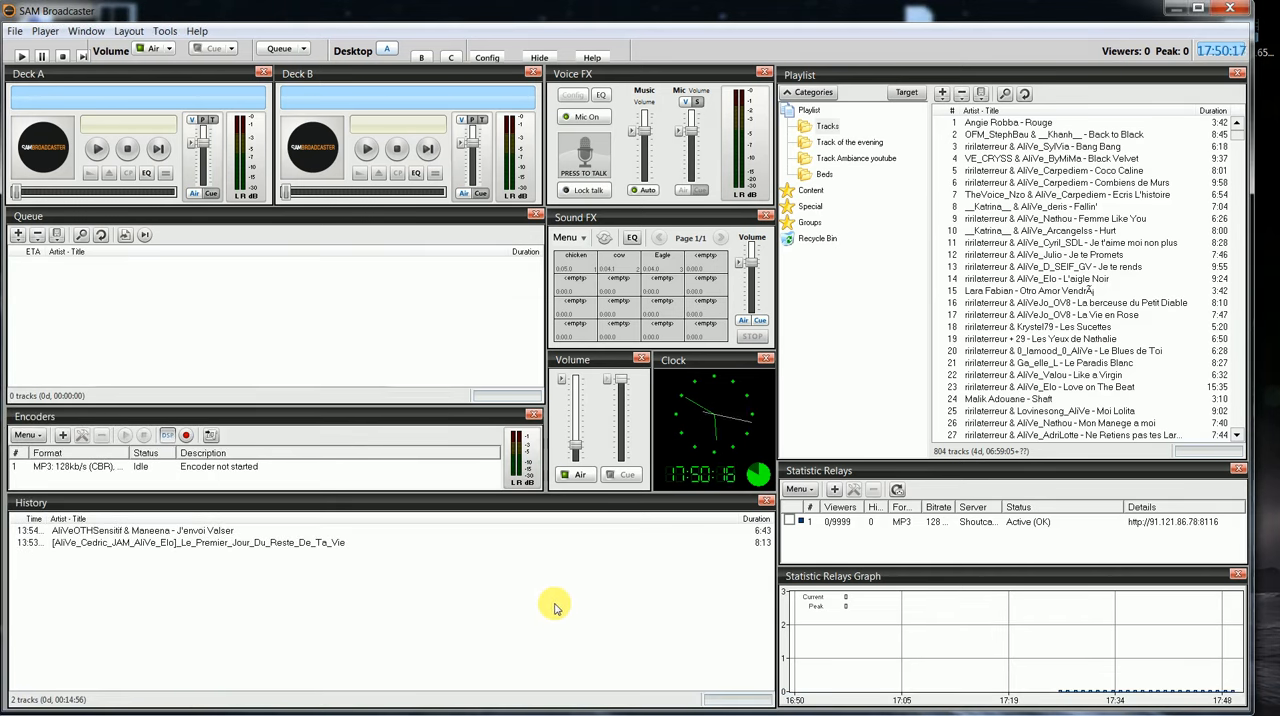
pyautogui.moveTo(268, 709)
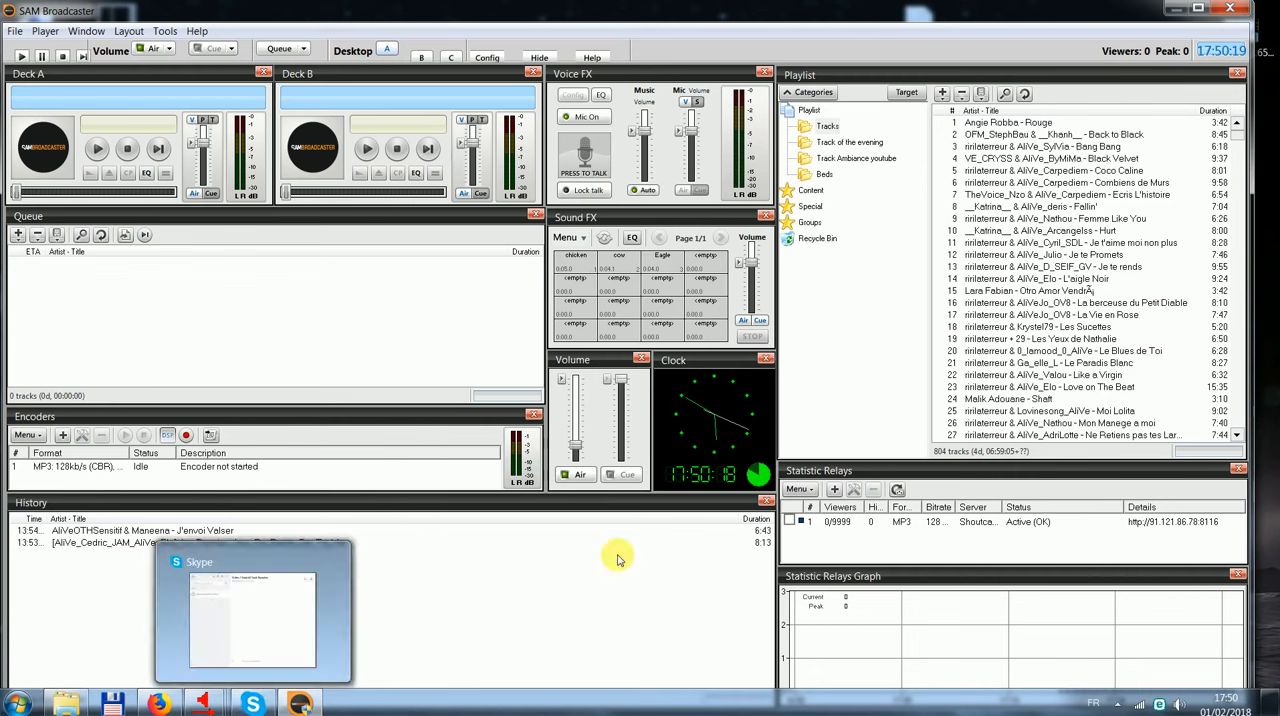
pyautogui.press('F10')
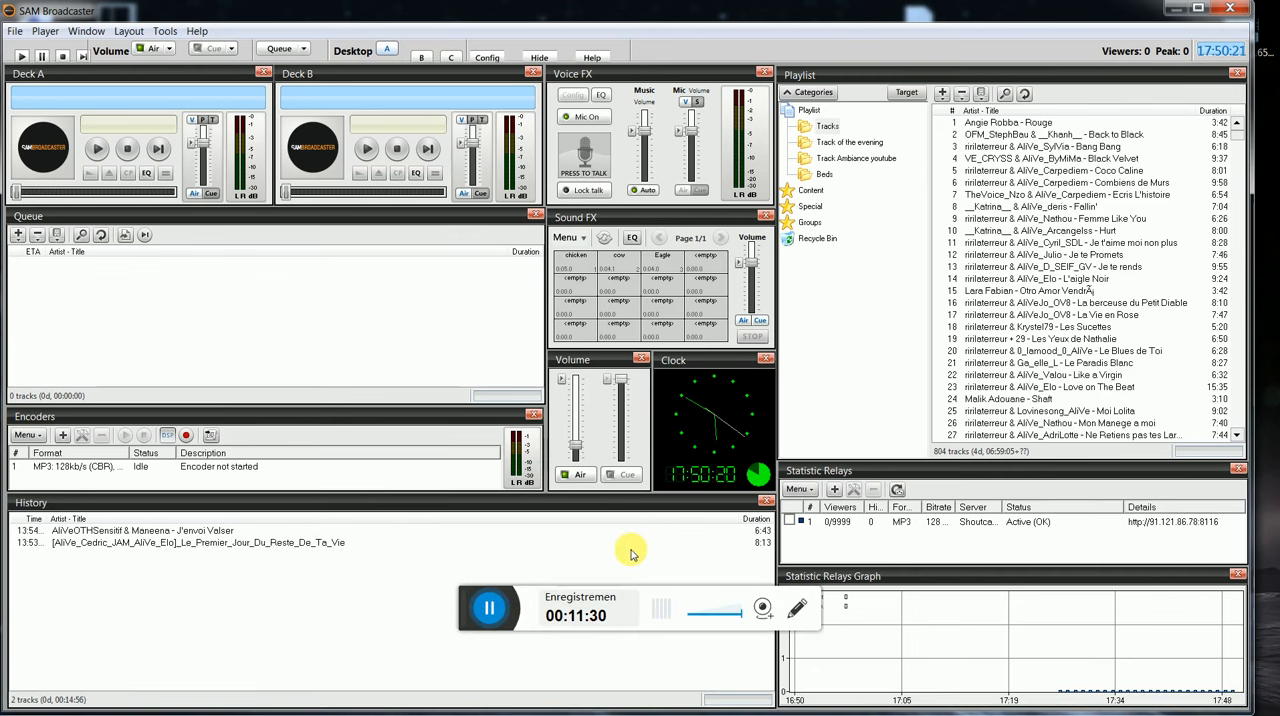